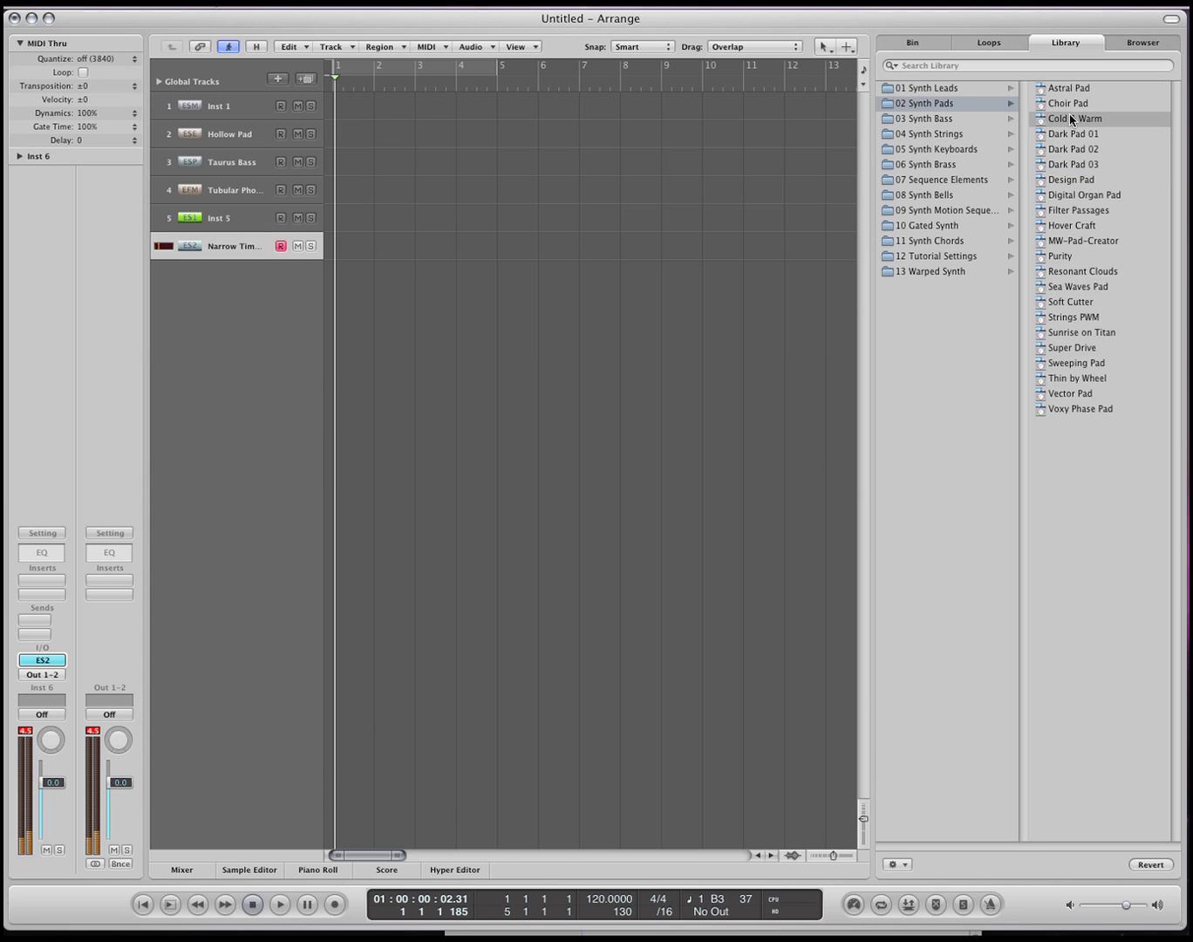
# Audition ES2 presets from Hover Craft in Synth Pads through several Warped Synth sounds, finishing with Bullet Time.
pyautogui.click(1071, 225)
pyautogui.click(969, 272)
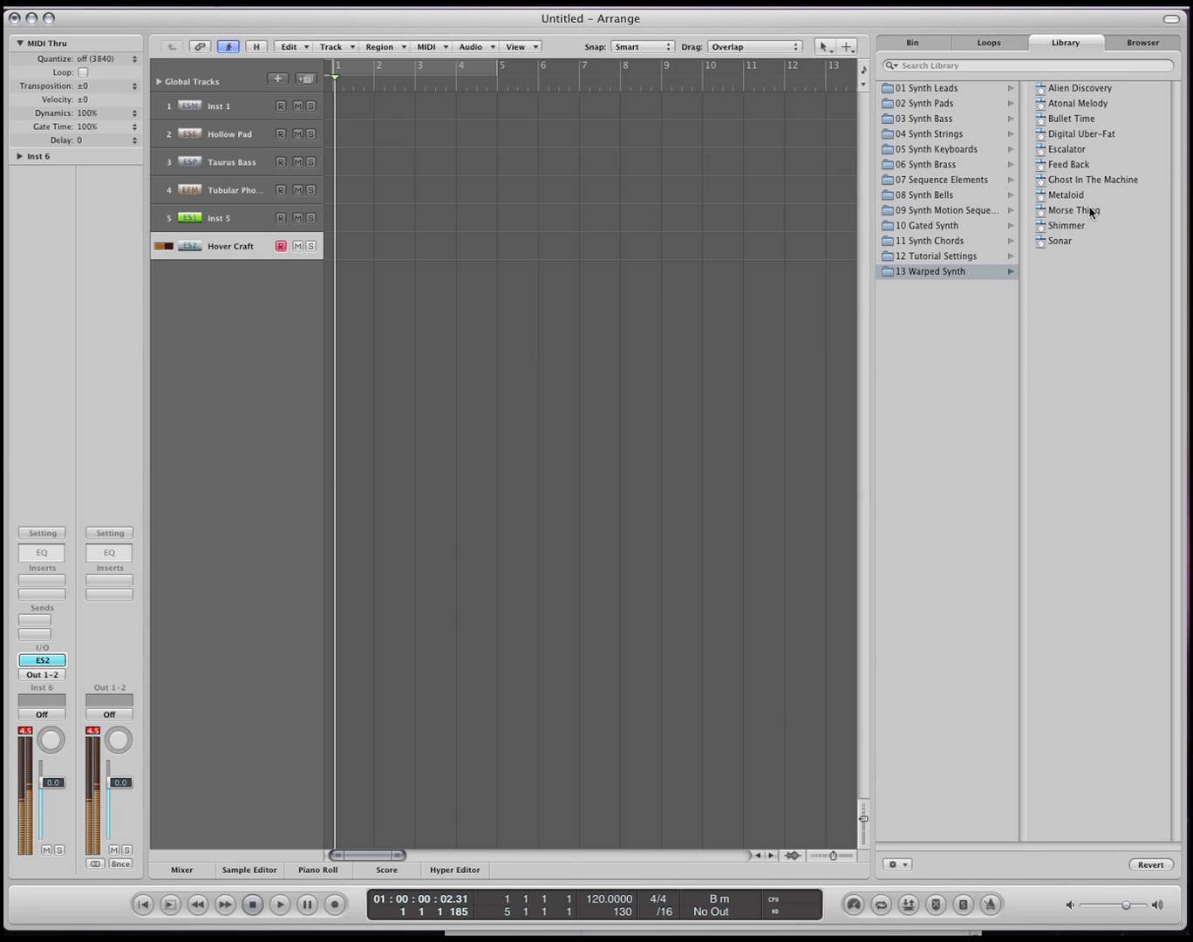
pyautogui.click(1082, 210)
pyautogui.click(1088, 181)
pyautogui.click(1082, 149)
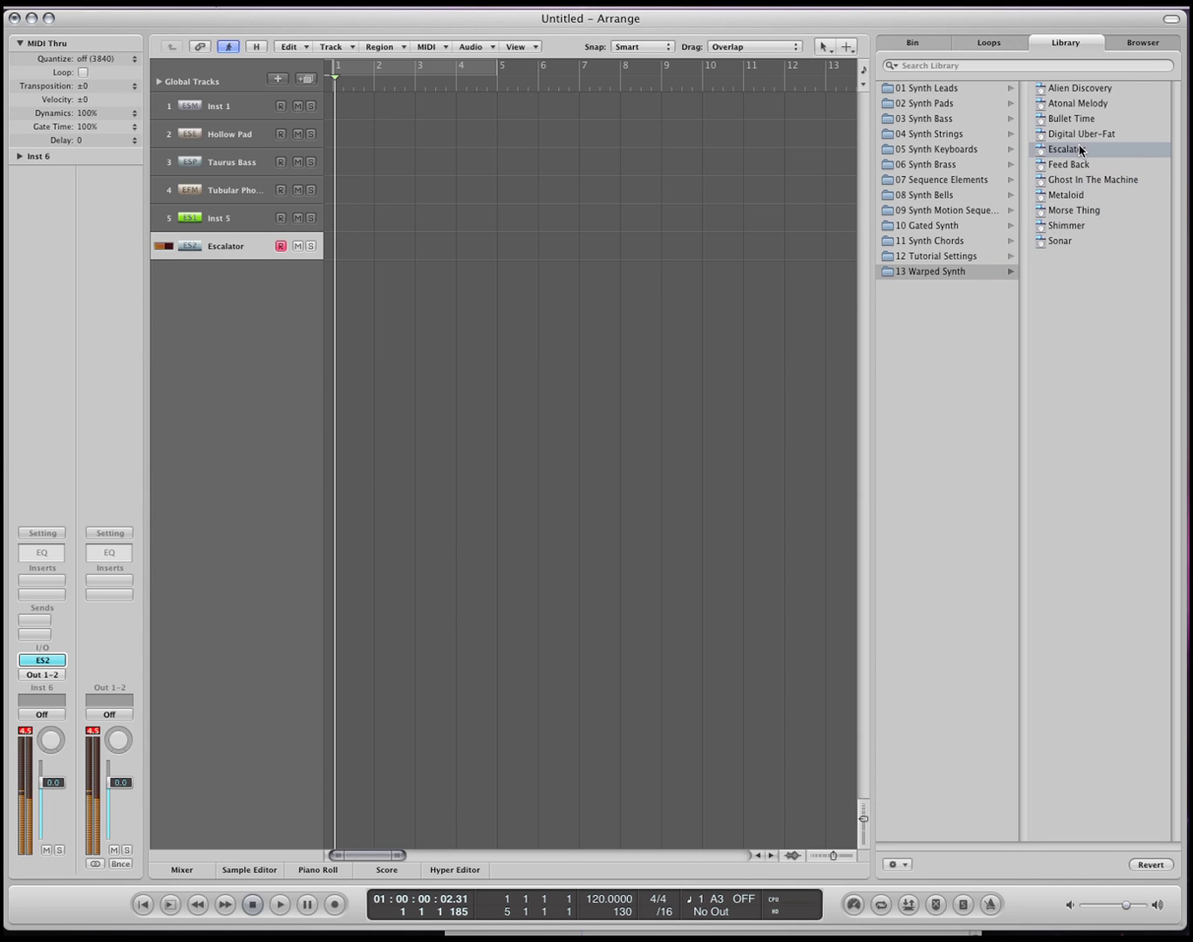
pyautogui.click(1078, 134)
pyautogui.click(1077, 119)
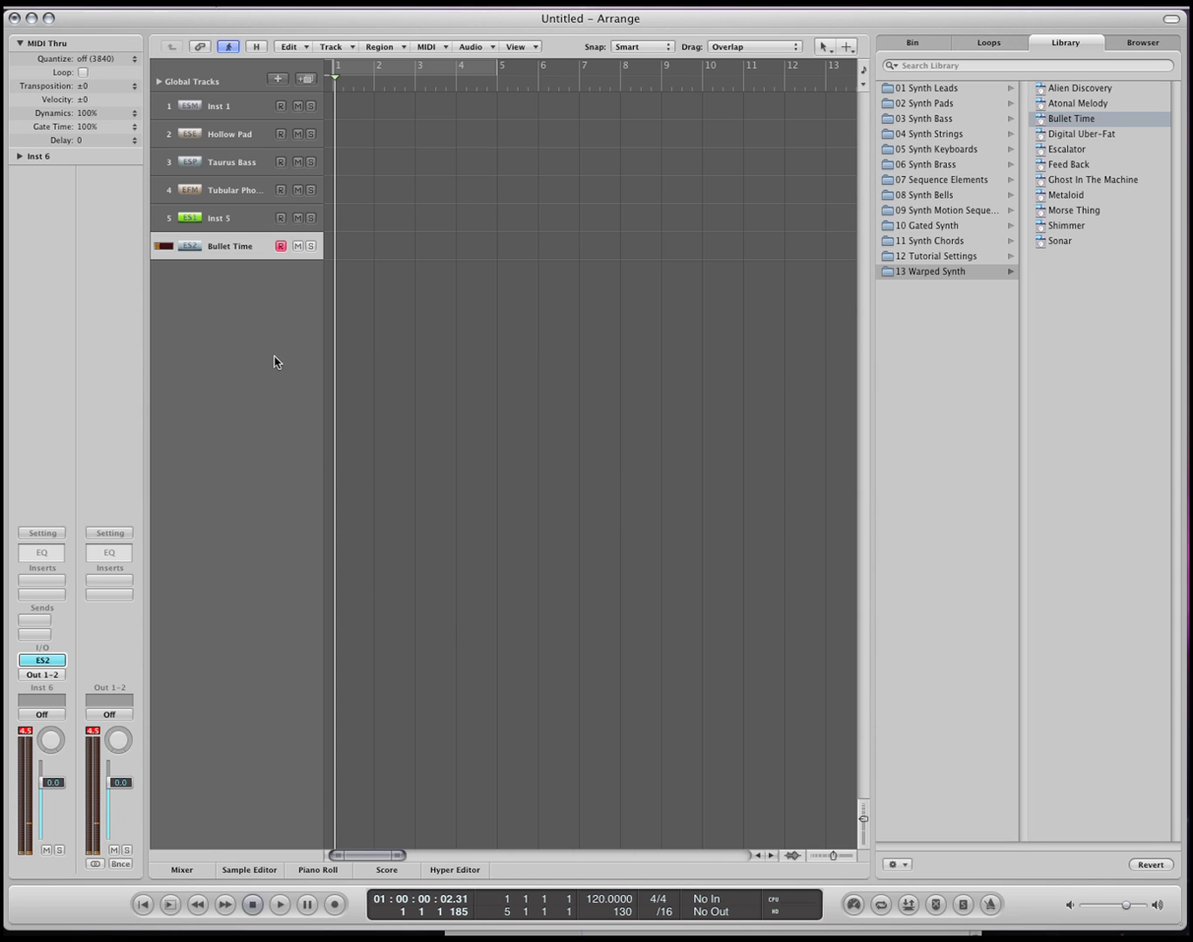
# Add a new instrument track below Bullet Time, insert the EVB3 tonewheel organ, and place its window over the arrange area.
pyautogui.doubleClick(226, 286)
pyautogui.click(42, 660)
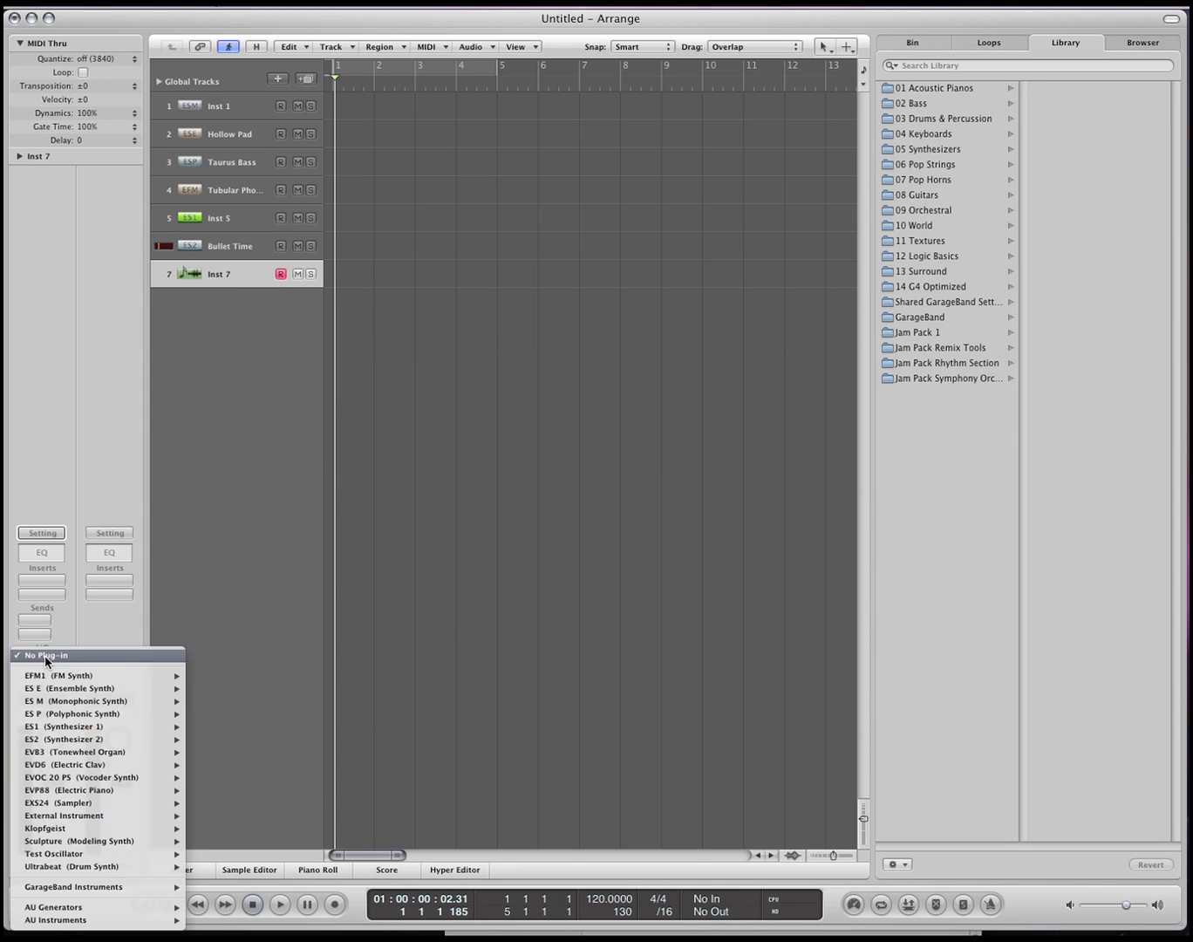
pyautogui.moveTo(125, 751)
pyautogui.click(207, 752)
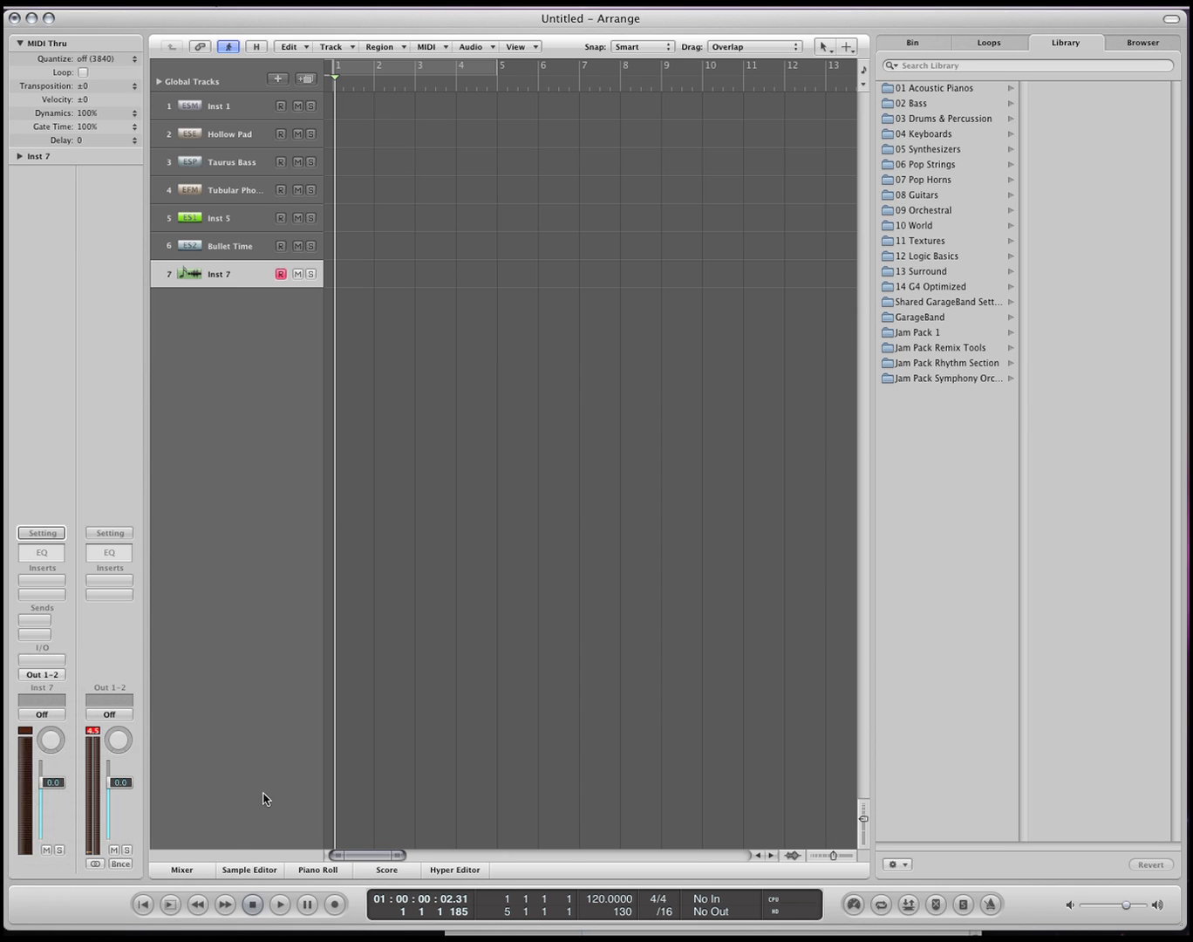
pyautogui.moveTo(169, 62); pyautogui.dragTo(575, 176)
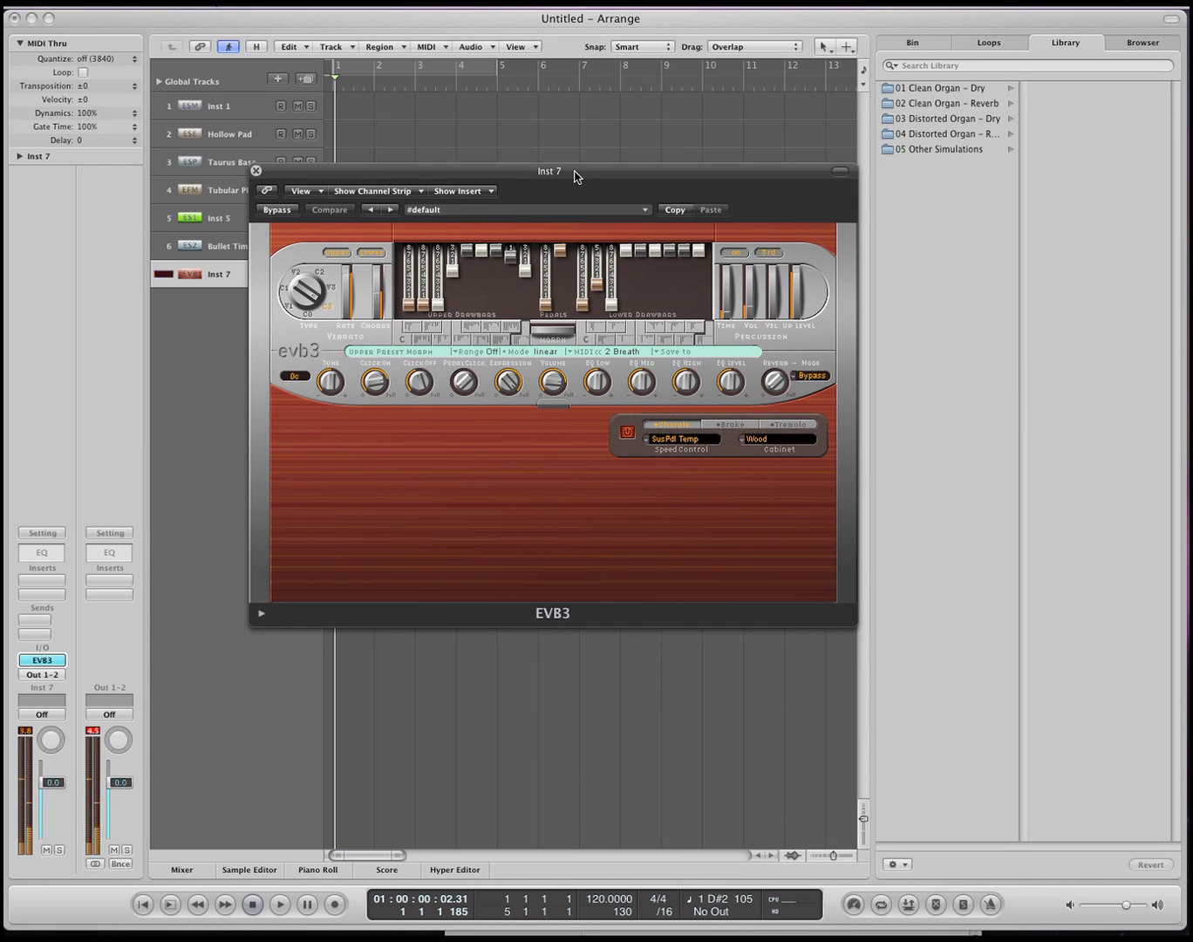
# Pull EVB3's fourth to seventh and ninth upper drawbars fully out, push the eighth in, and push the fifth mostly back.
pyautogui.moveTo(453, 272); pyautogui.dragTo(450, 320)
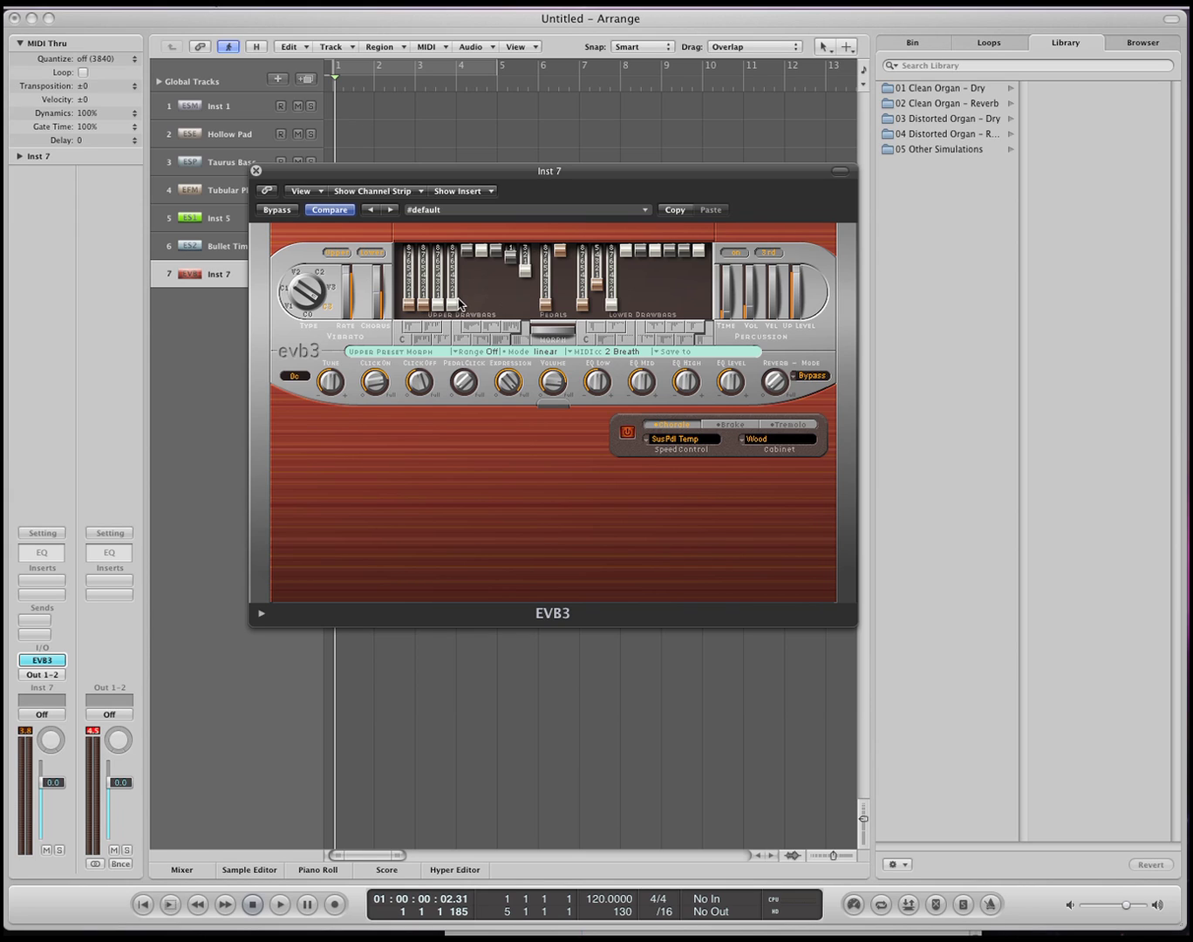
pyautogui.moveTo(468, 252); pyautogui.dragTo(470, 324)
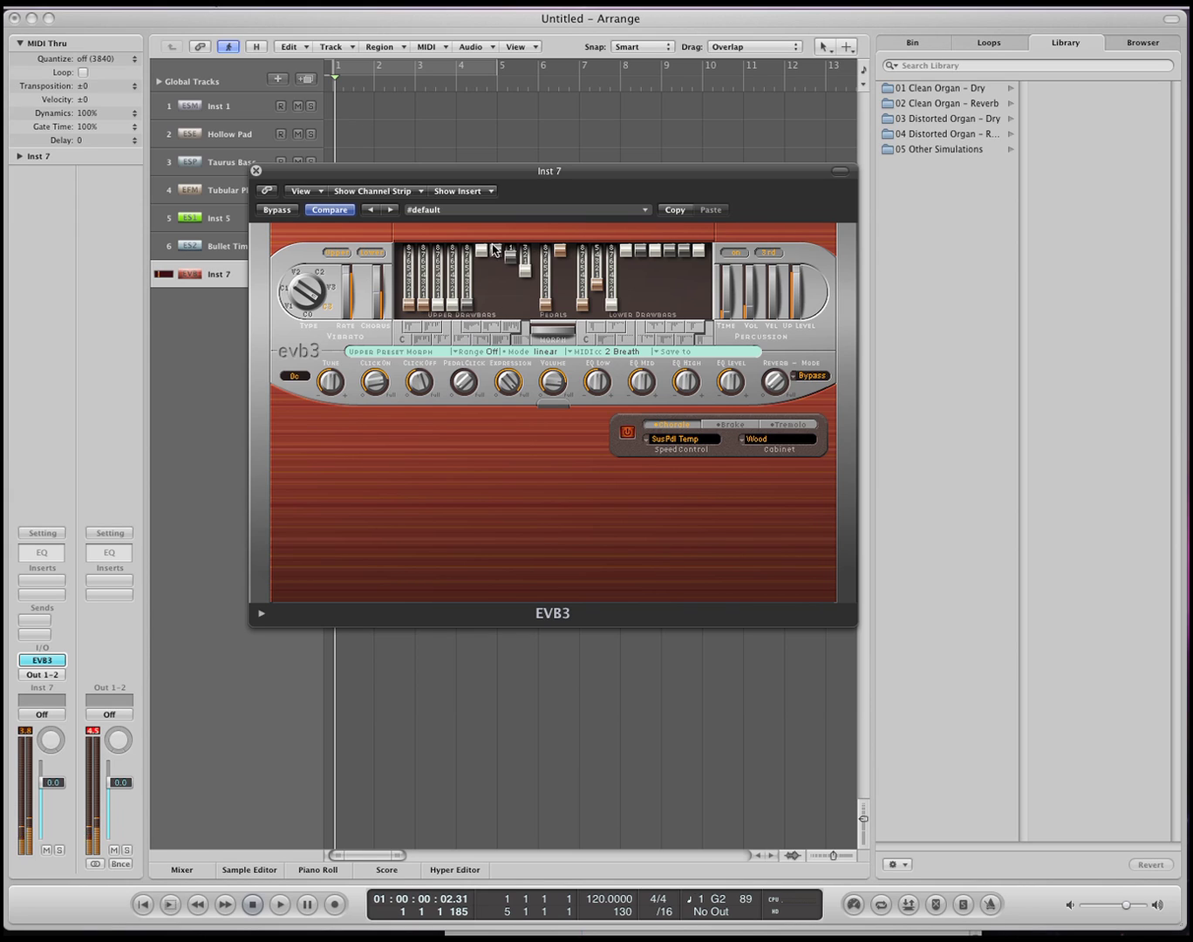
pyautogui.moveTo(486, 253); pyautogui.dragTo(484, 314)
pyautogui.moveTo(498, 251)
pyautogui.mouseDown()
pyautogui.moveTo(501, 300)
pyautogui.moveTo(527, 321)
pyautogui.moveTo(507, 249)
pyautogui.mouseUp()
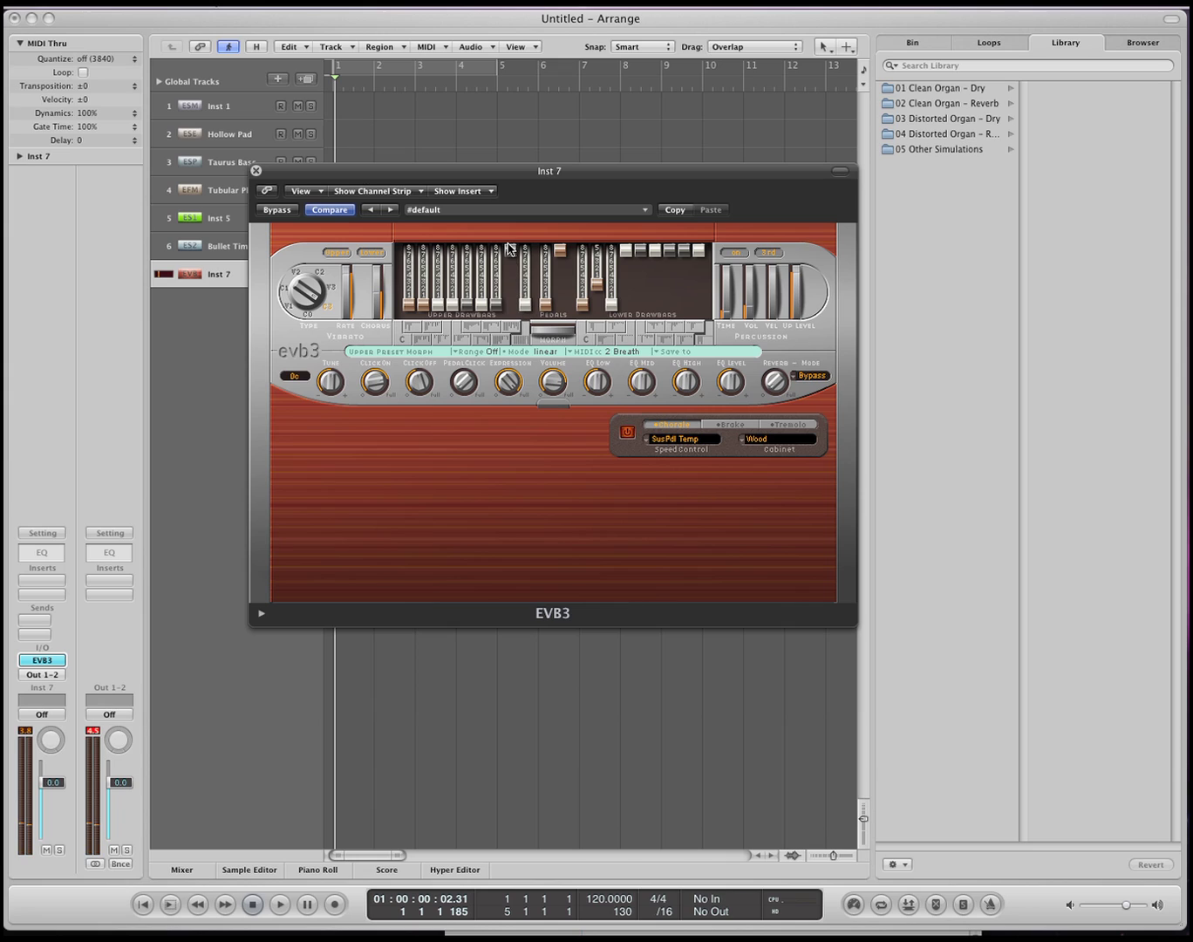
pyautogui.moveTo(473, 307); pyautogui.dragTo(476, 258)
# Set the EVB3 rotor cabinet to Split and toggle the rotor speaker effect.
pyautogui.click(795, 445)
pyautogui.click(809, 490)
pyautogui.click(629, 434)
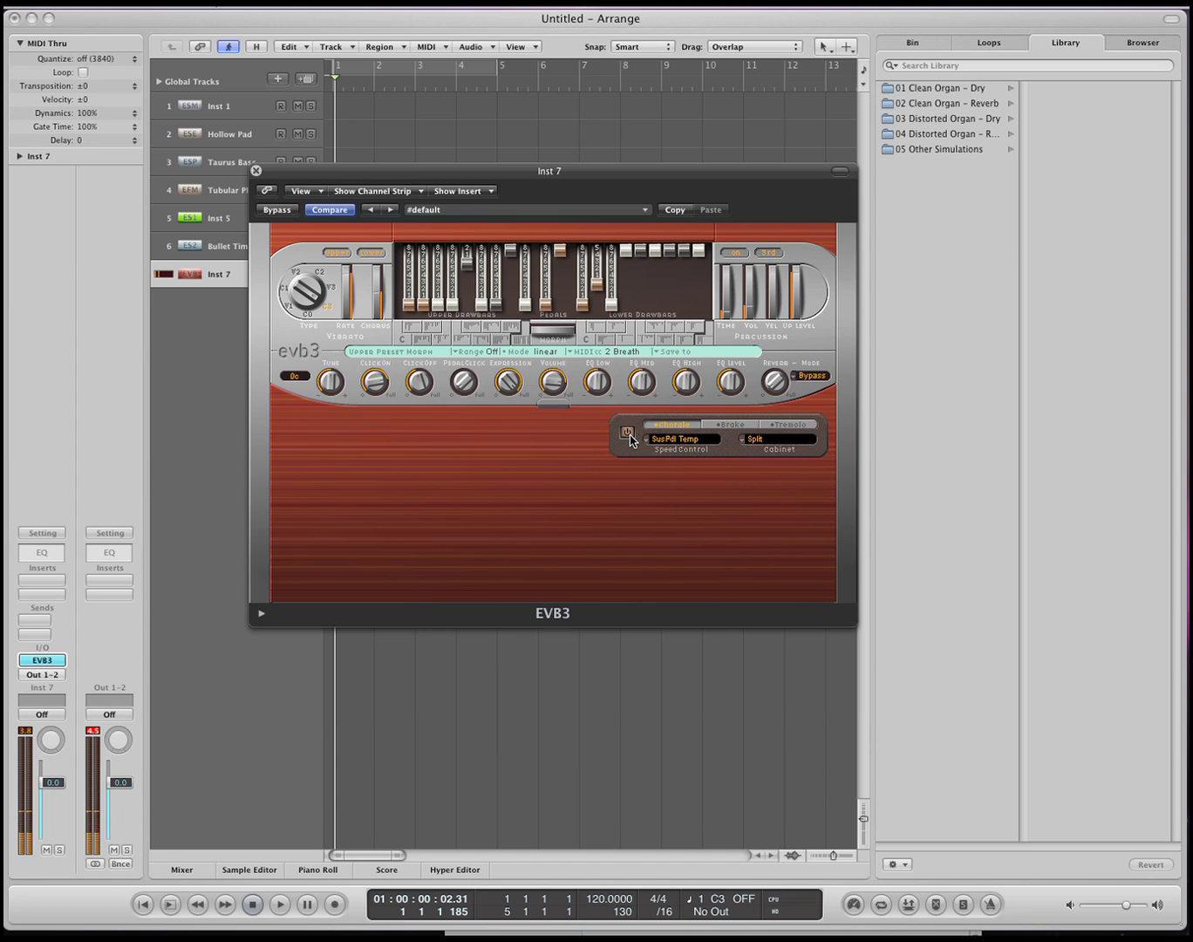
# Reveal EVB3's extended controls and load the Cheesy Organs preset from Other Simulations.
pyautogui.click(554, 405)
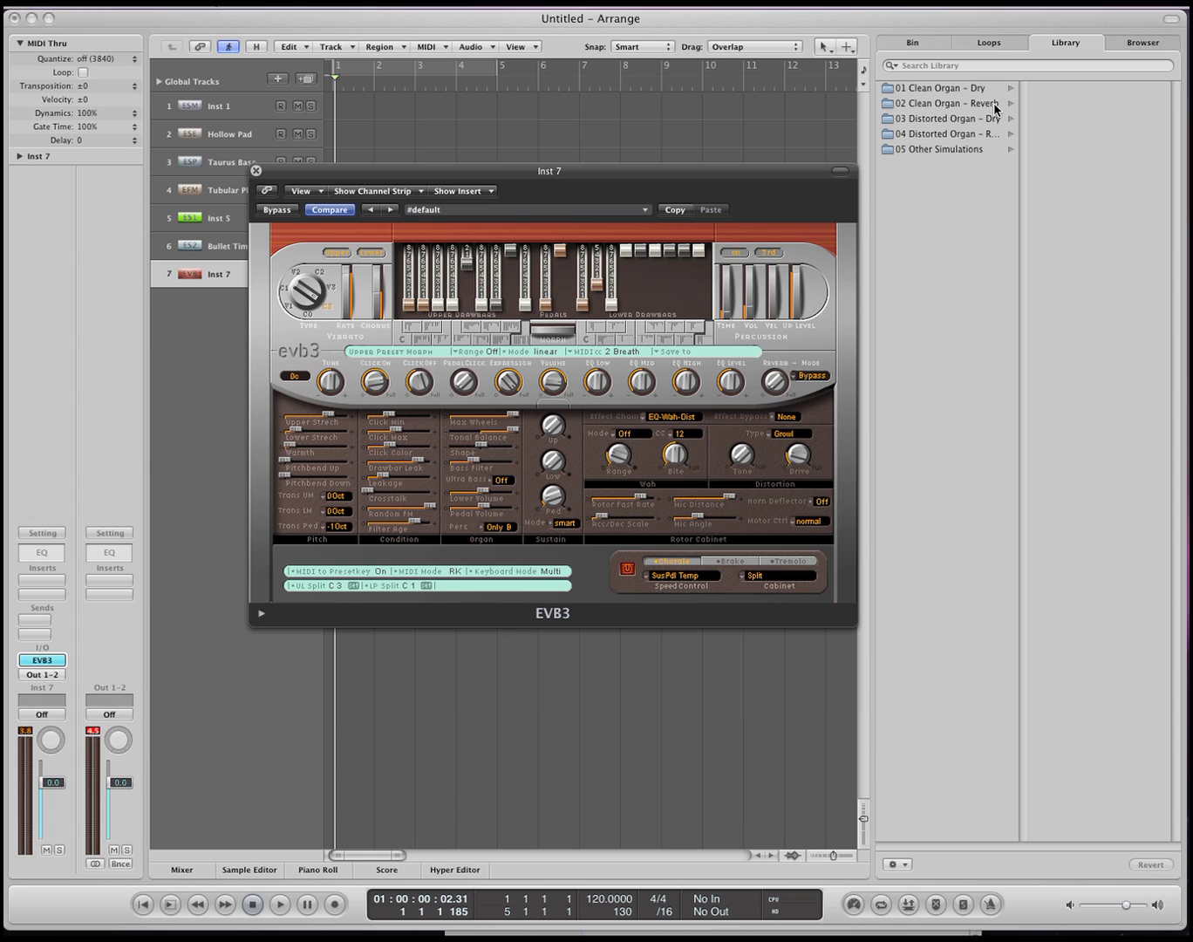
pyautogui.click(968, 91)
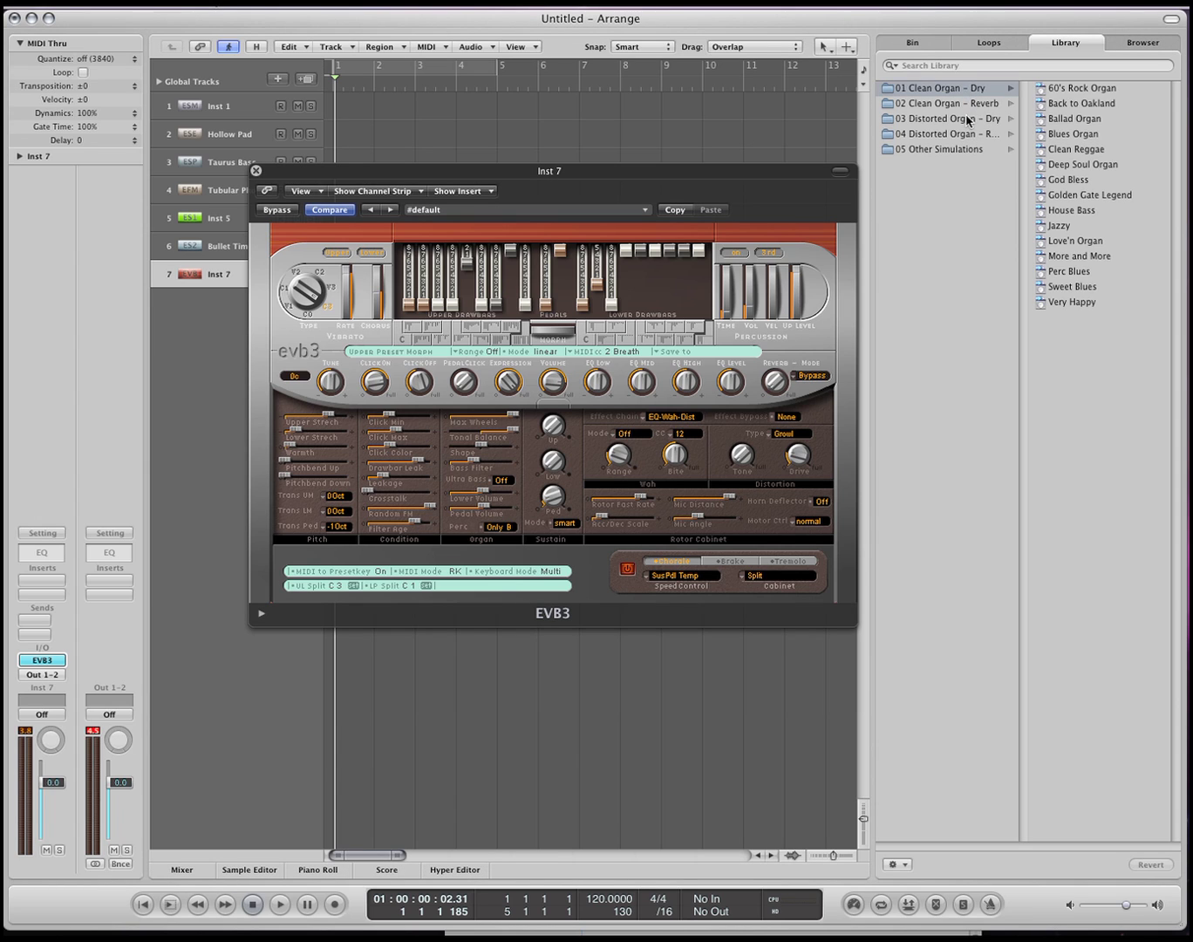
pyautogui.click(968, 120)
pyautogui.click(968, 135)
pyautogui.click(965, 150)
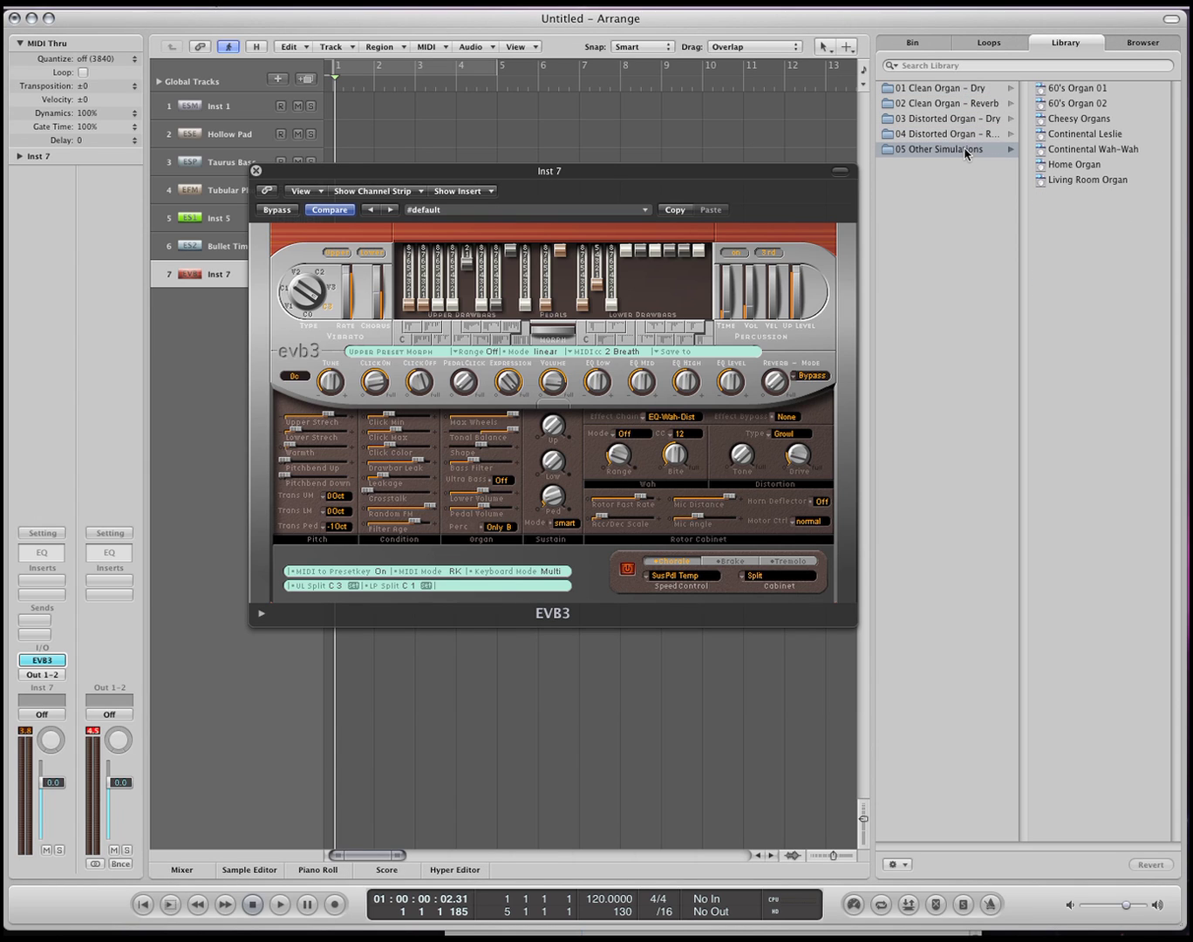
pyautogui.click(1089, 121)
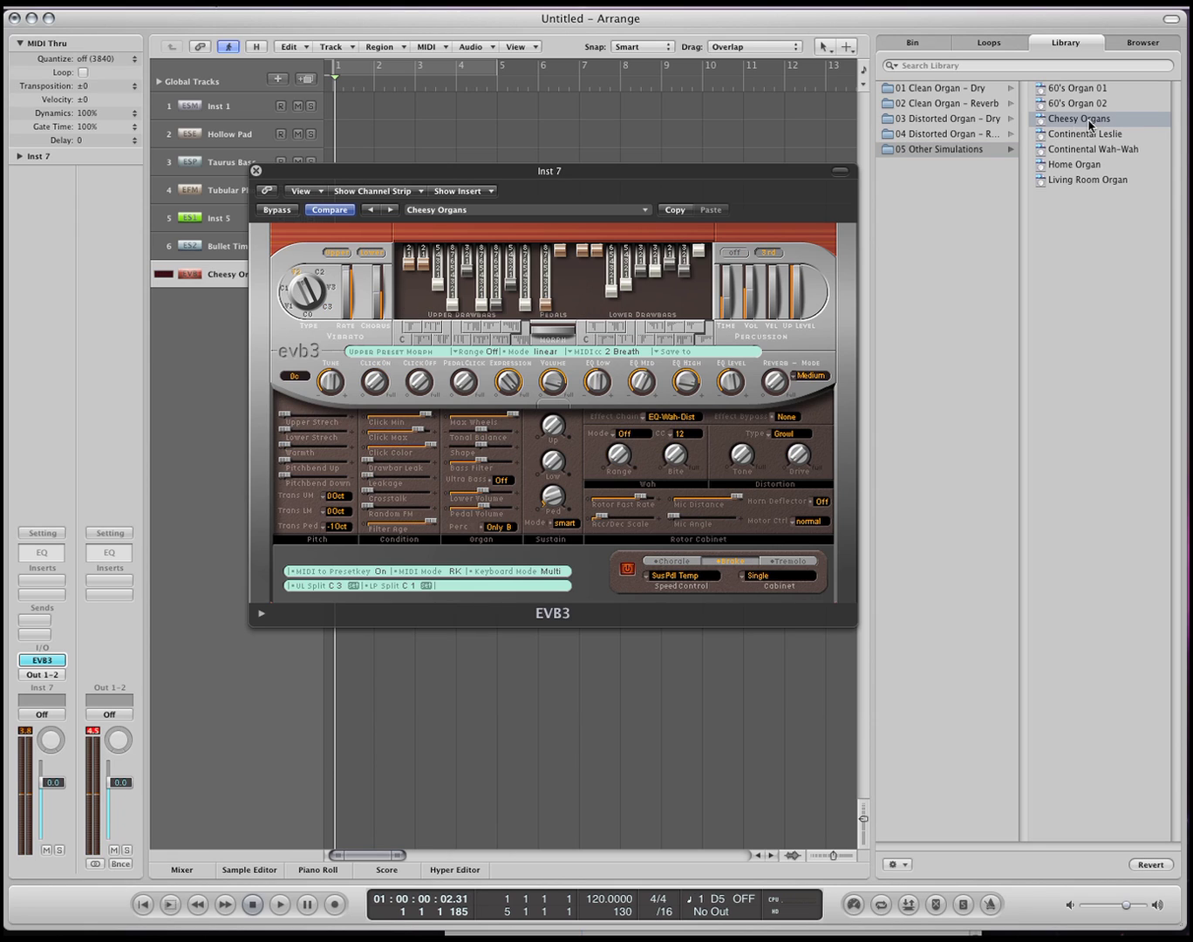
# Load the 70's Dirty Latin Organ preset from the 04 Distorted Organ category and close the EVB3 window.
pyautogui.click(962, 133)
pyautogui.click(1113, 103)
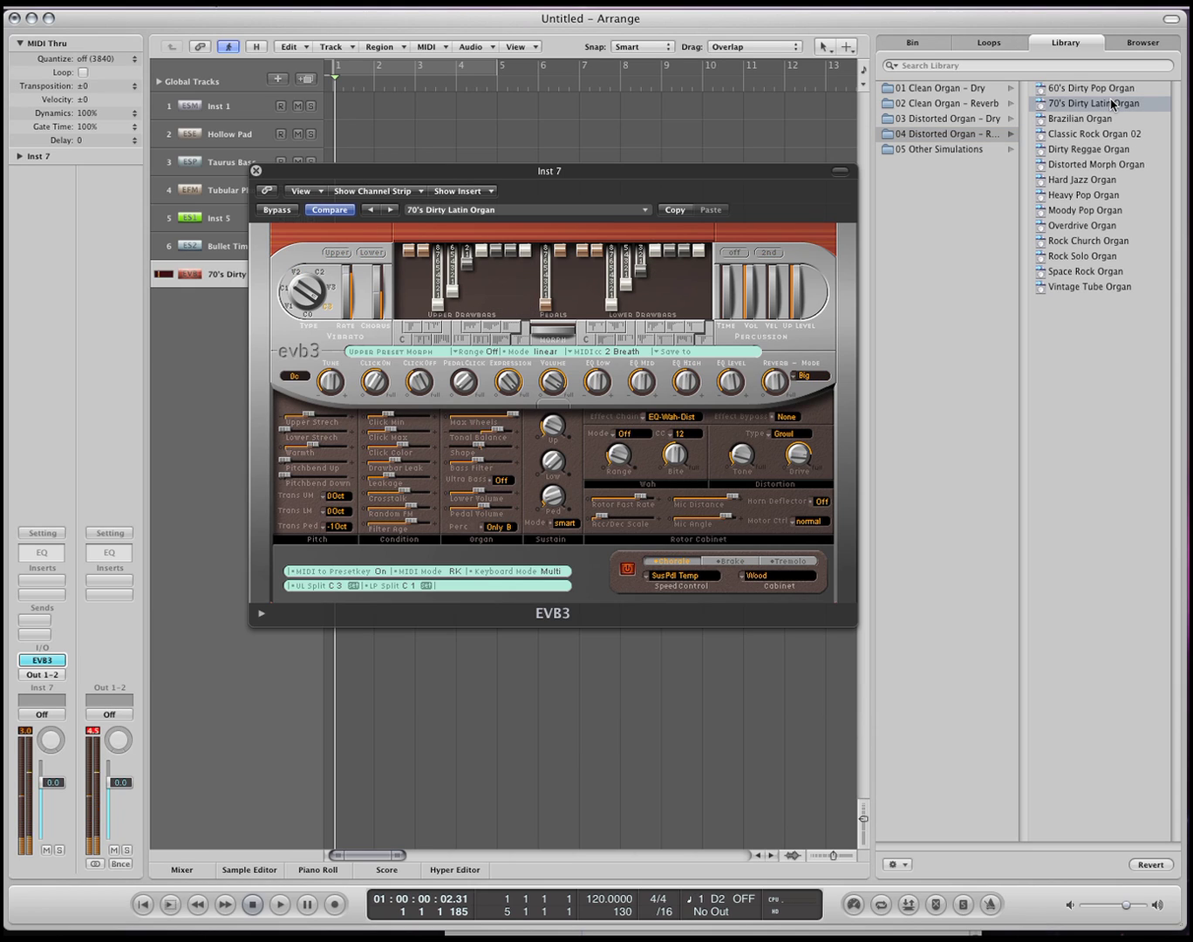
pyautogui.click(790, 175)
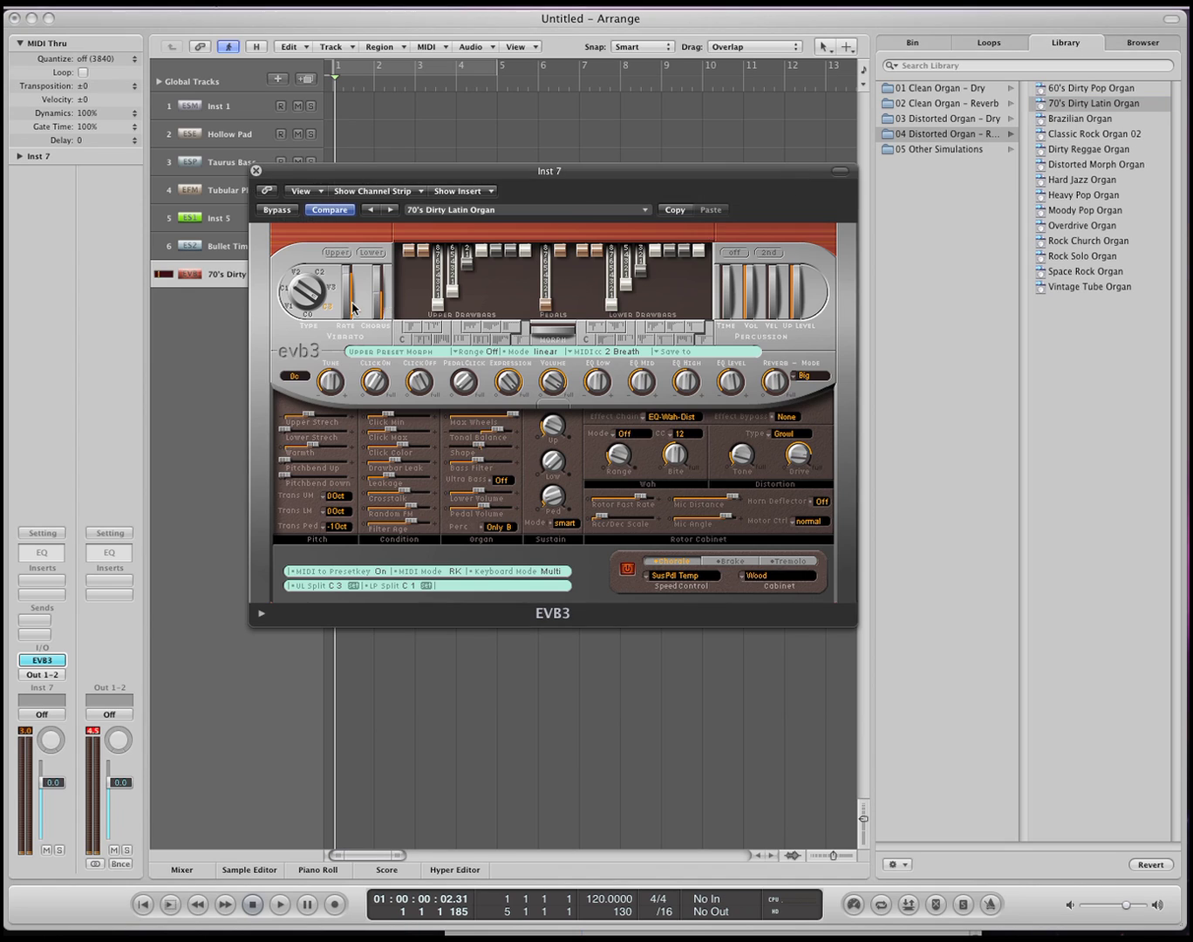
pyautogui.press('super+w')
# Add a new instrument track, insert the EVD6 electric clav, and position its window over the arrange area.
pyautogui.doubleClick(260, 330)
pyautogui.click(42, 660)
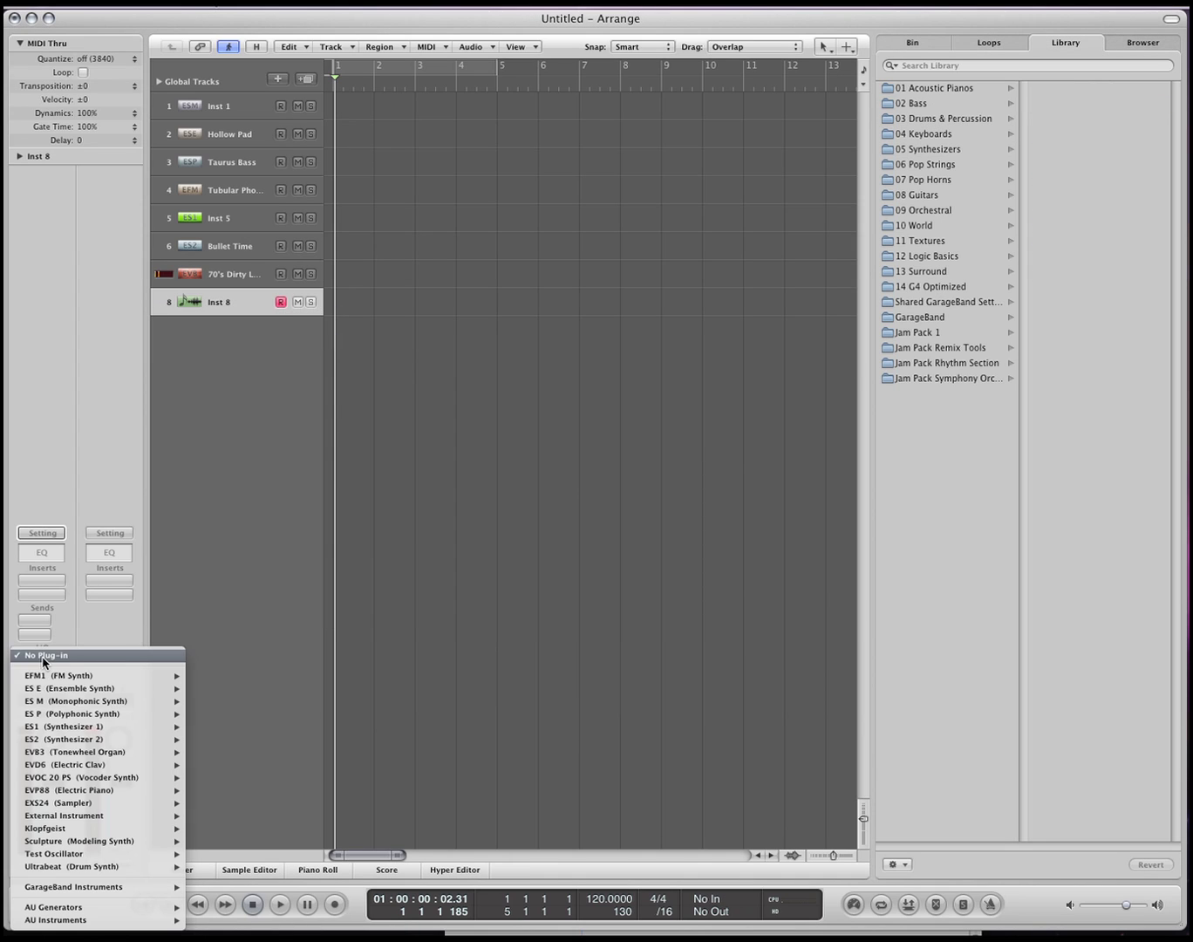
pyautogui.moveTo(87, 795)
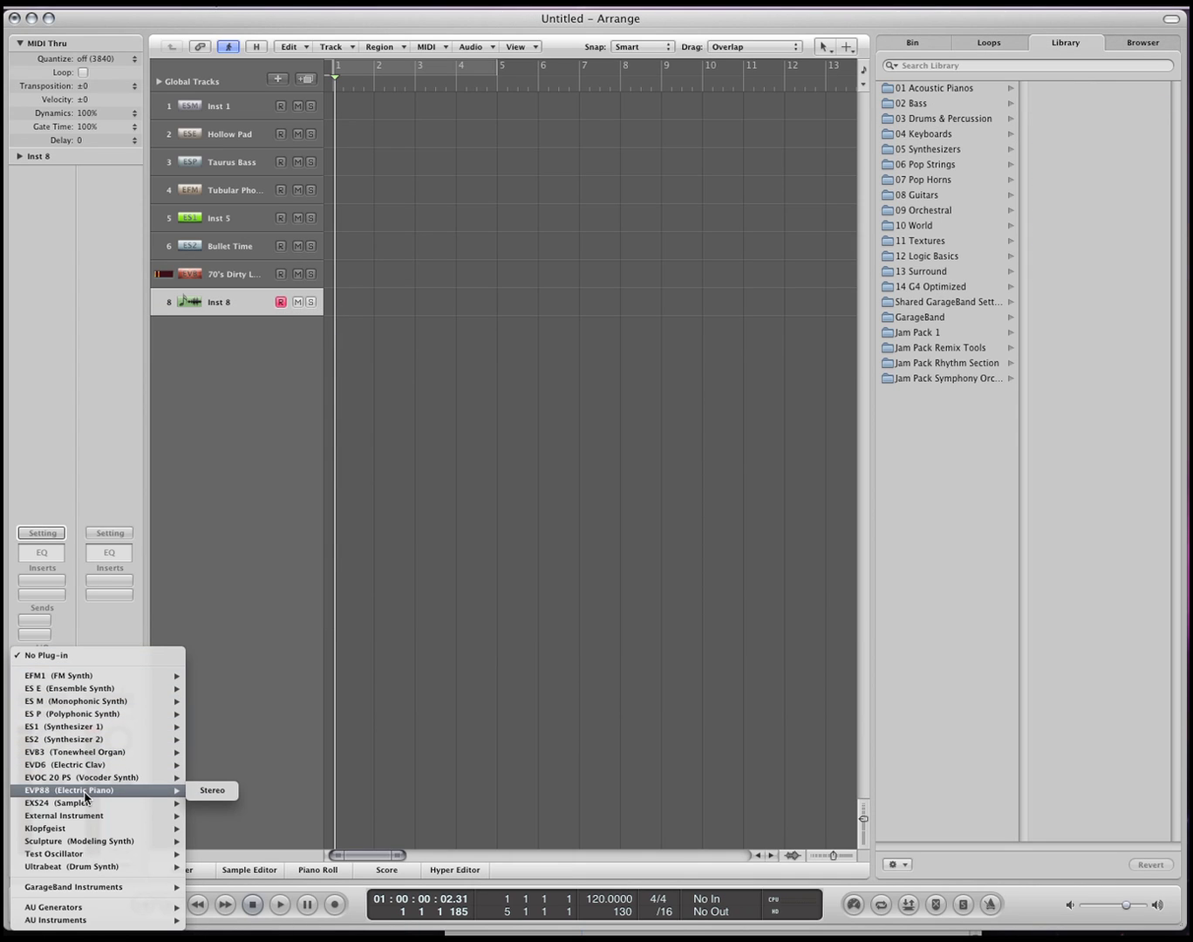
pyautogui.click(87, 765)
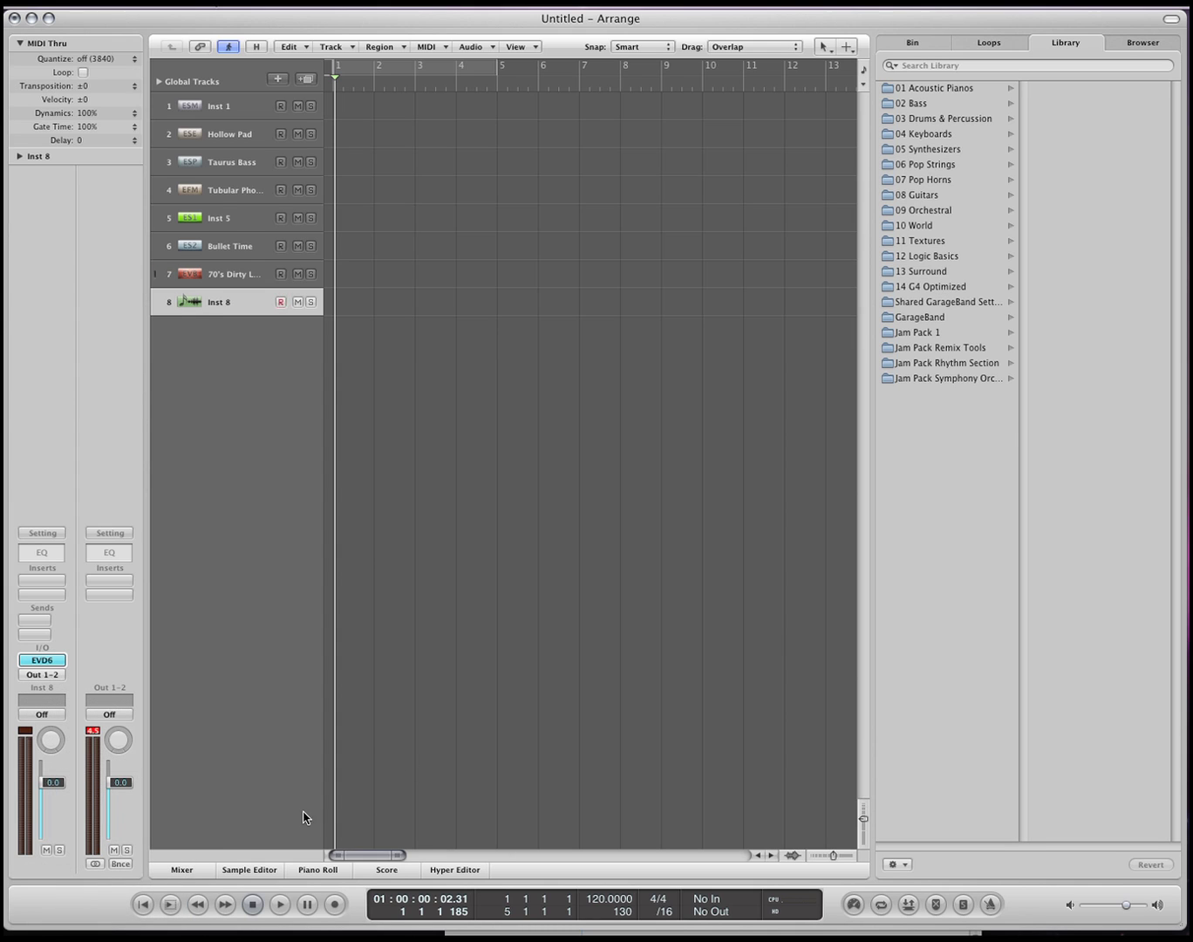
pyautogui.moveTo(173, 61); pyautogui.dragTo(460, 124)
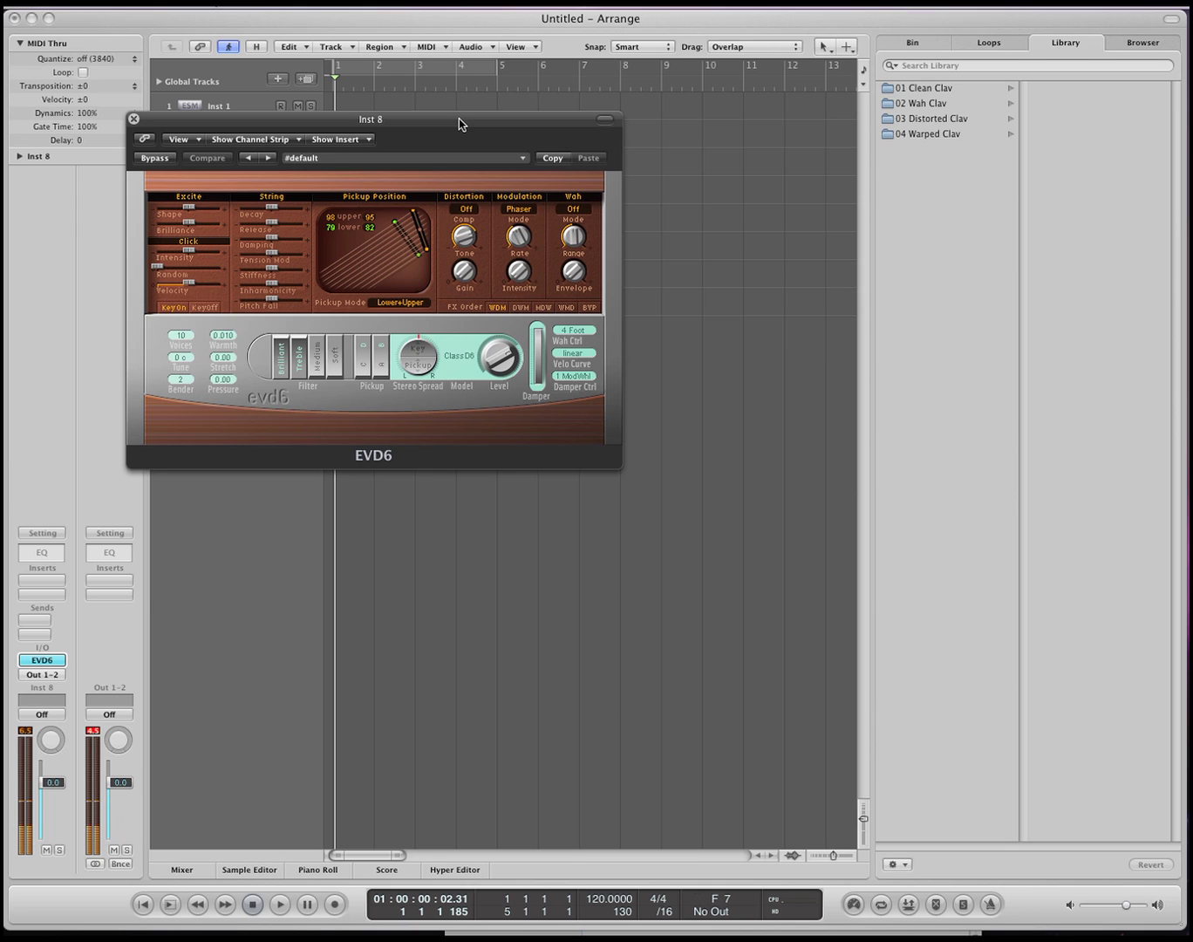
# Load the Auto-Wah Clav preset from the Wah Clav category into EVD6.
pyautogui.click(977, 118)
pyautogui.click(981, 106)
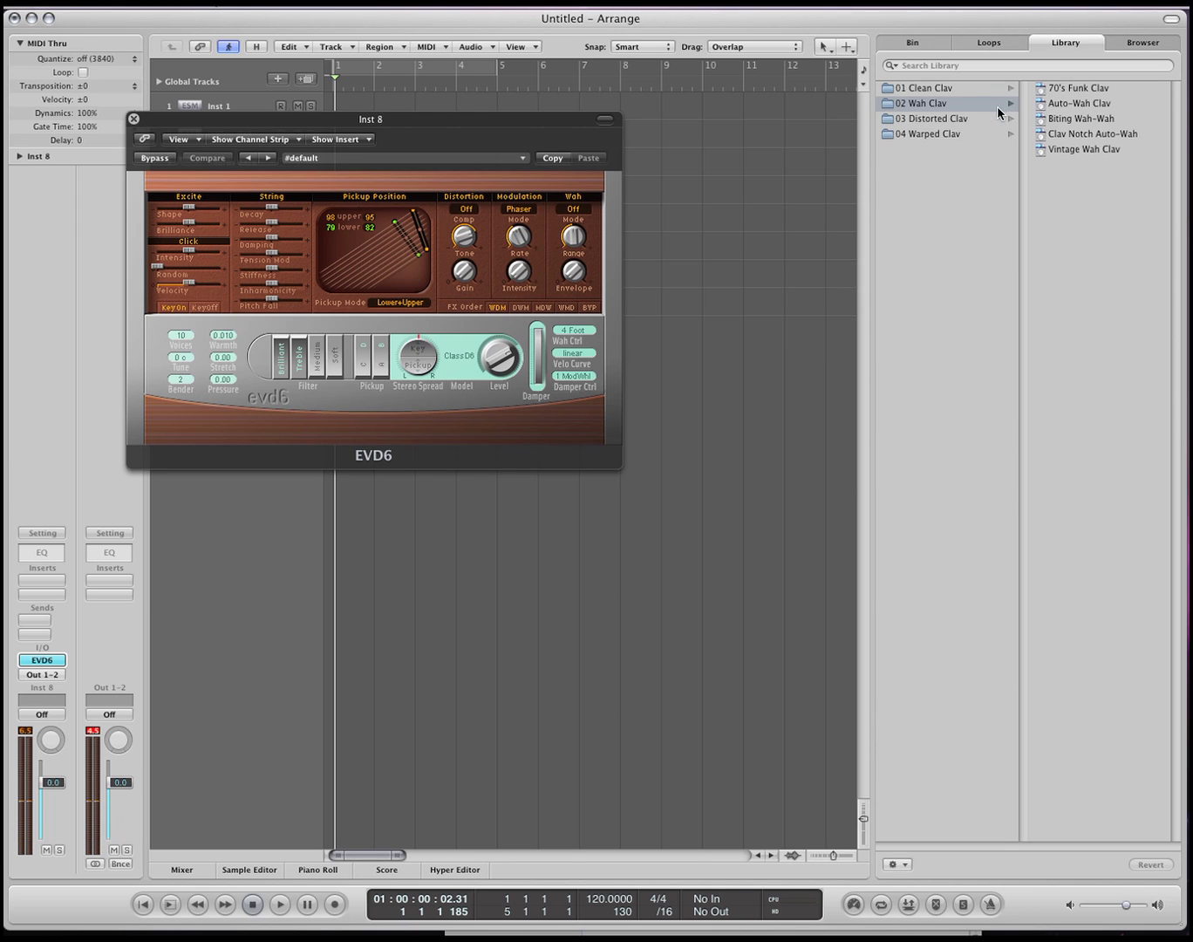
pyautogui.click(1072, 106)
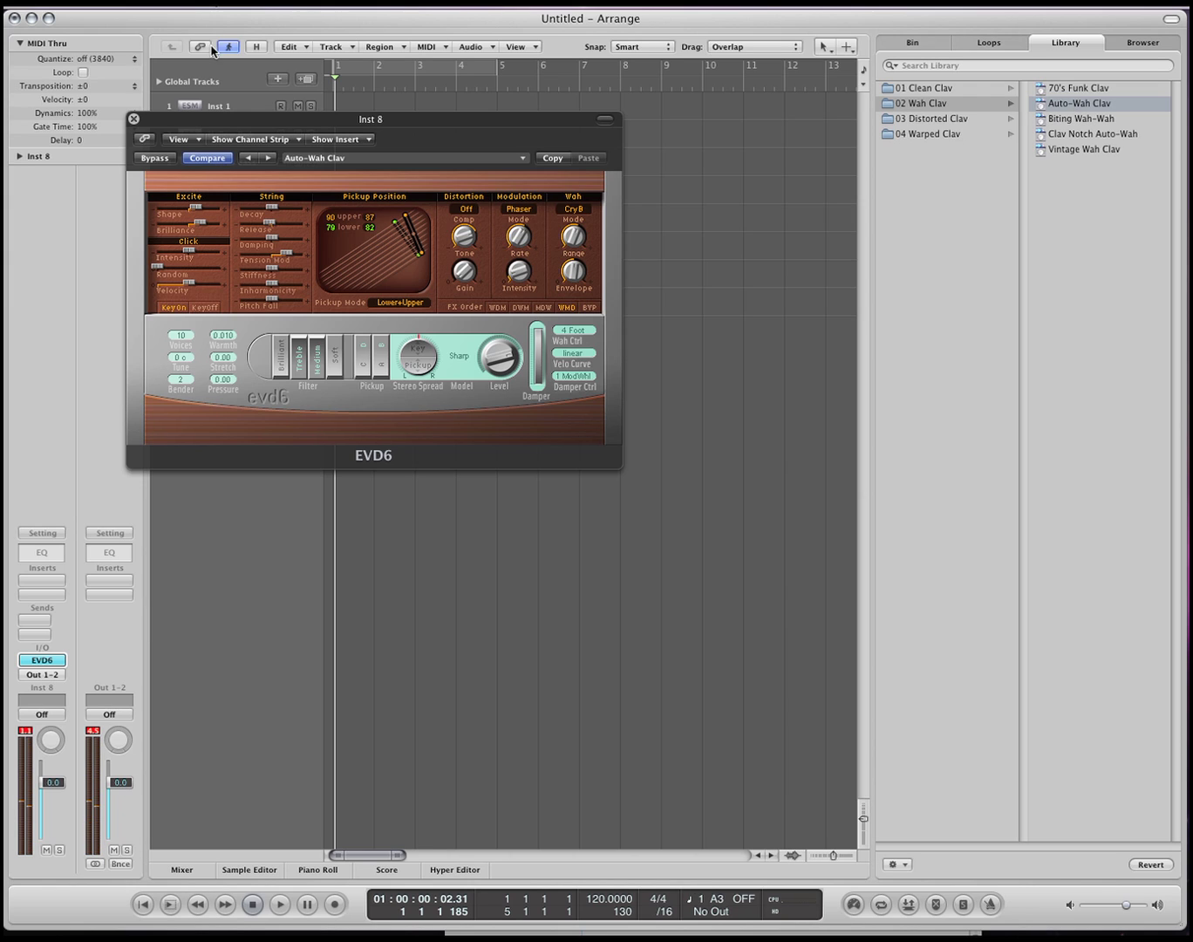
# Reposition EVD6's pickups to about 34/31 upper and 22/82 lower, and close its window.
pyautogui.moveTo(406, 220); pyautogui.dragTo(340, 258)
pyautogui.moveTo(416, 243); pyautogui.dragTo(374, 271)
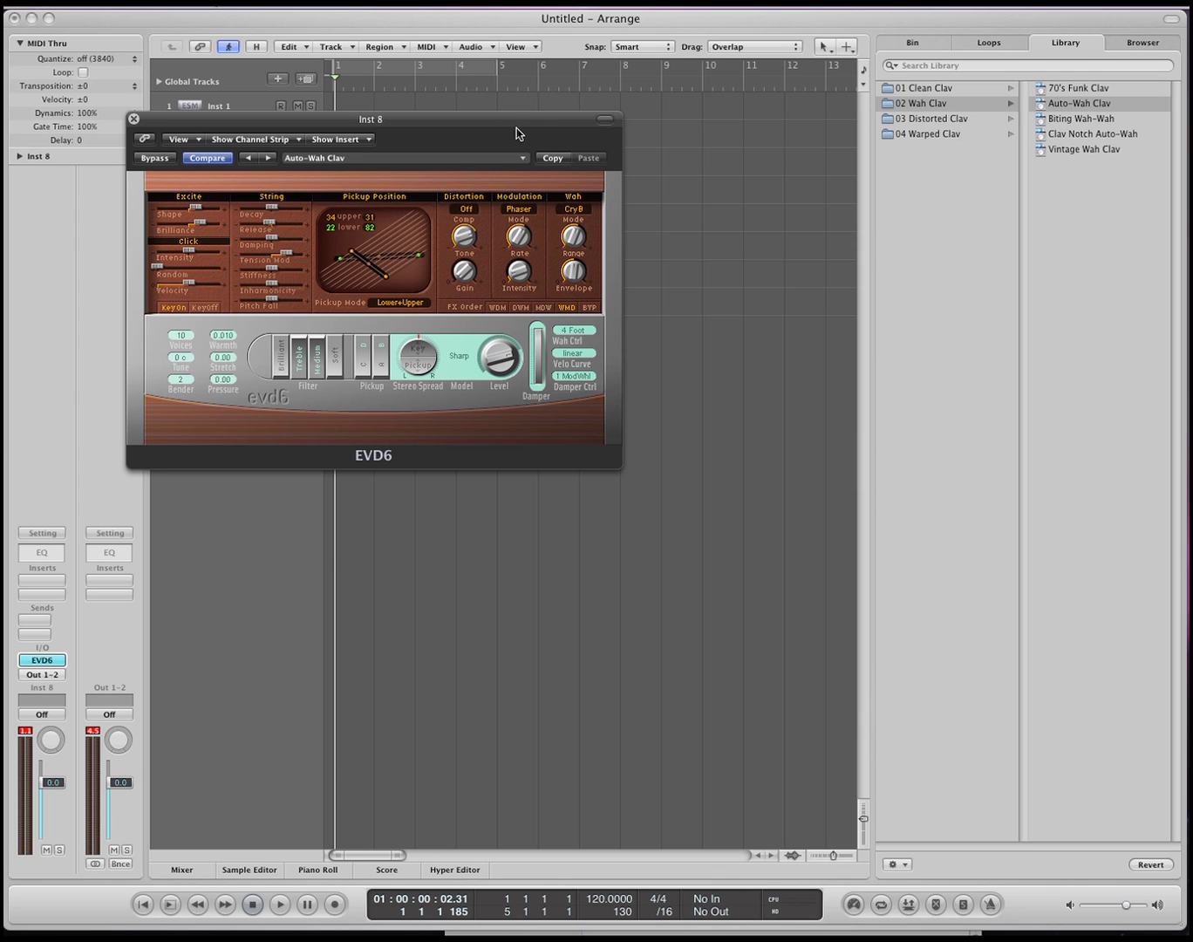
pyautogui.moveTo(516, 131); pyautogui.dragTo(657, 213)
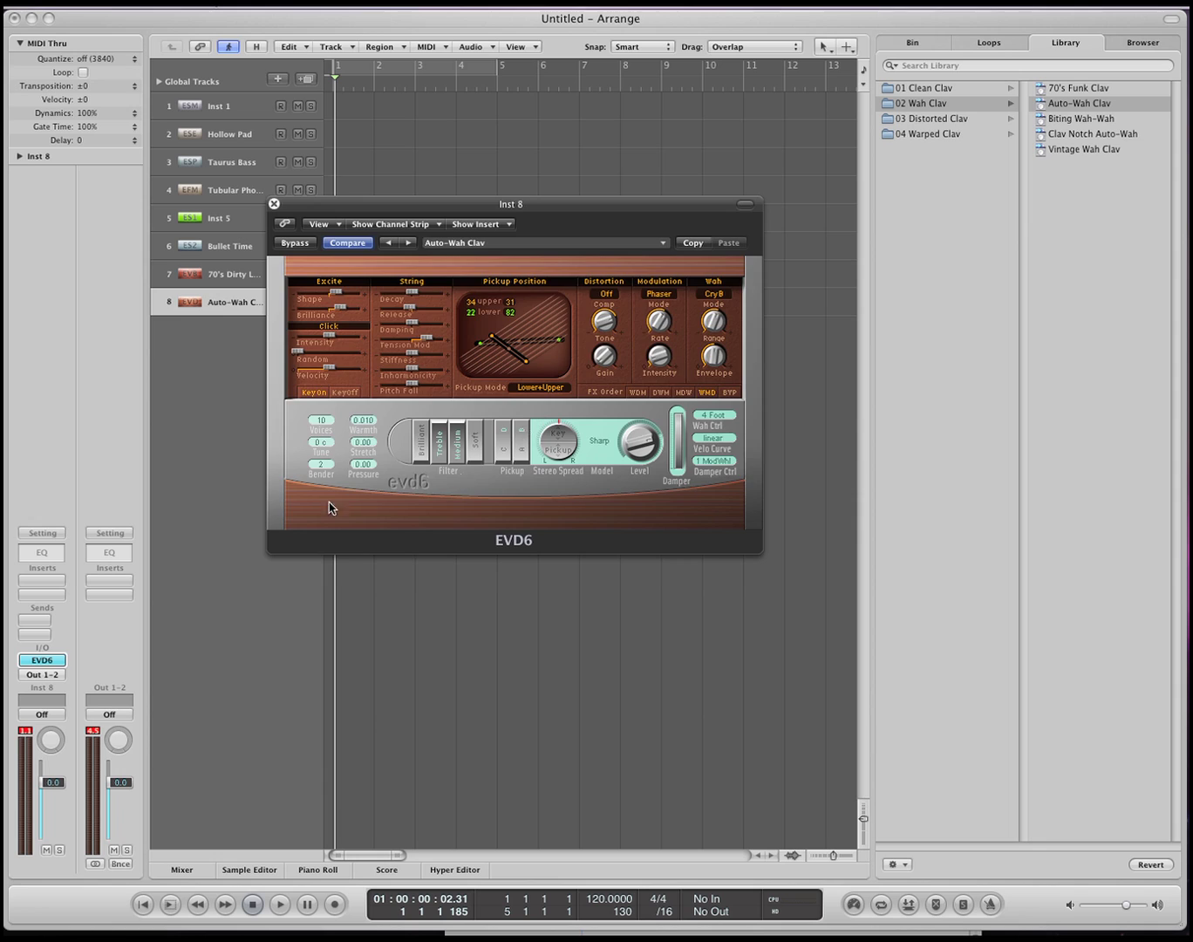
pyautogui.press('super+w')
# Add a new instrument track, insert the EVOC 20 PS vocoder synth, and move its window below the tracks.
pyautogui.doubleClick(243, 409)
pyautogui.click(42, 659)
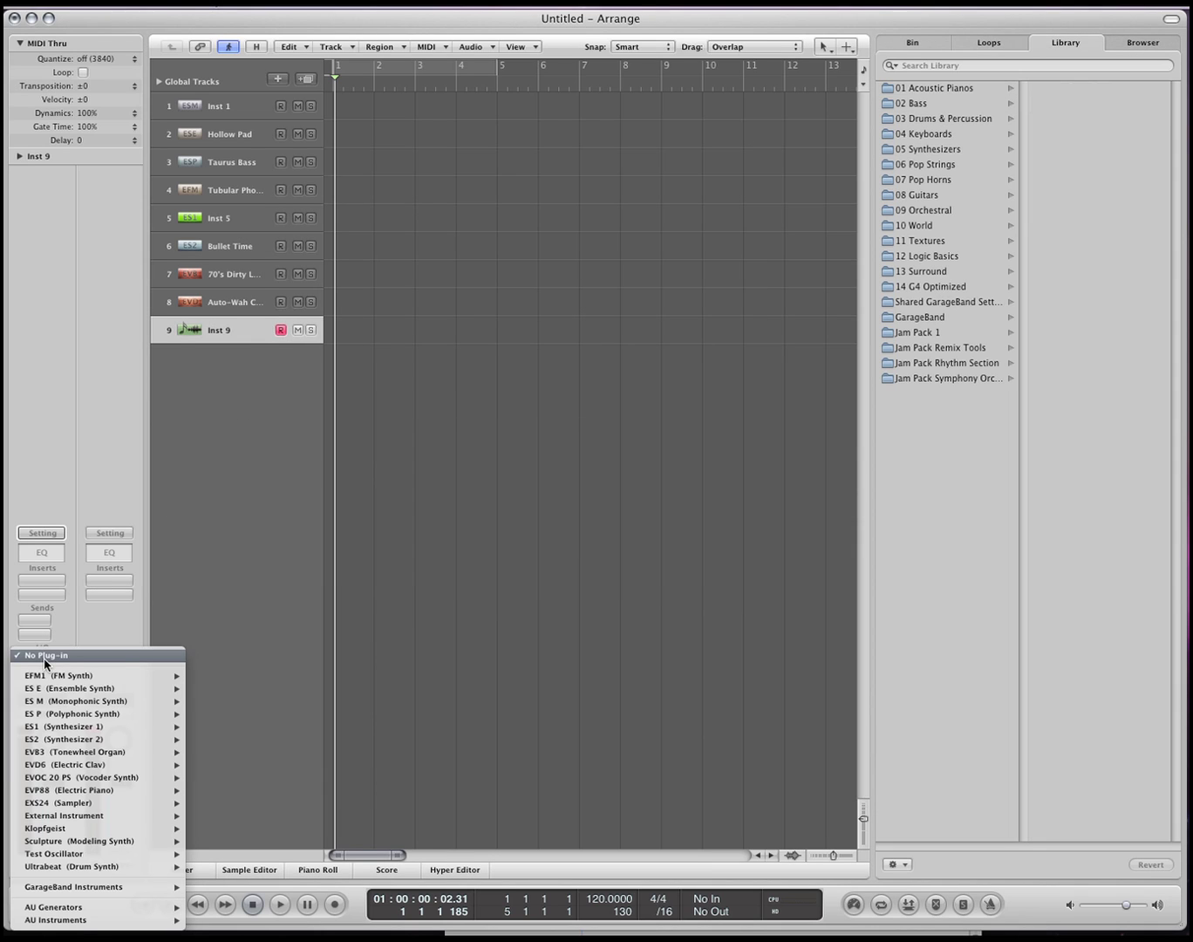
pyautogui.click(79, 776)
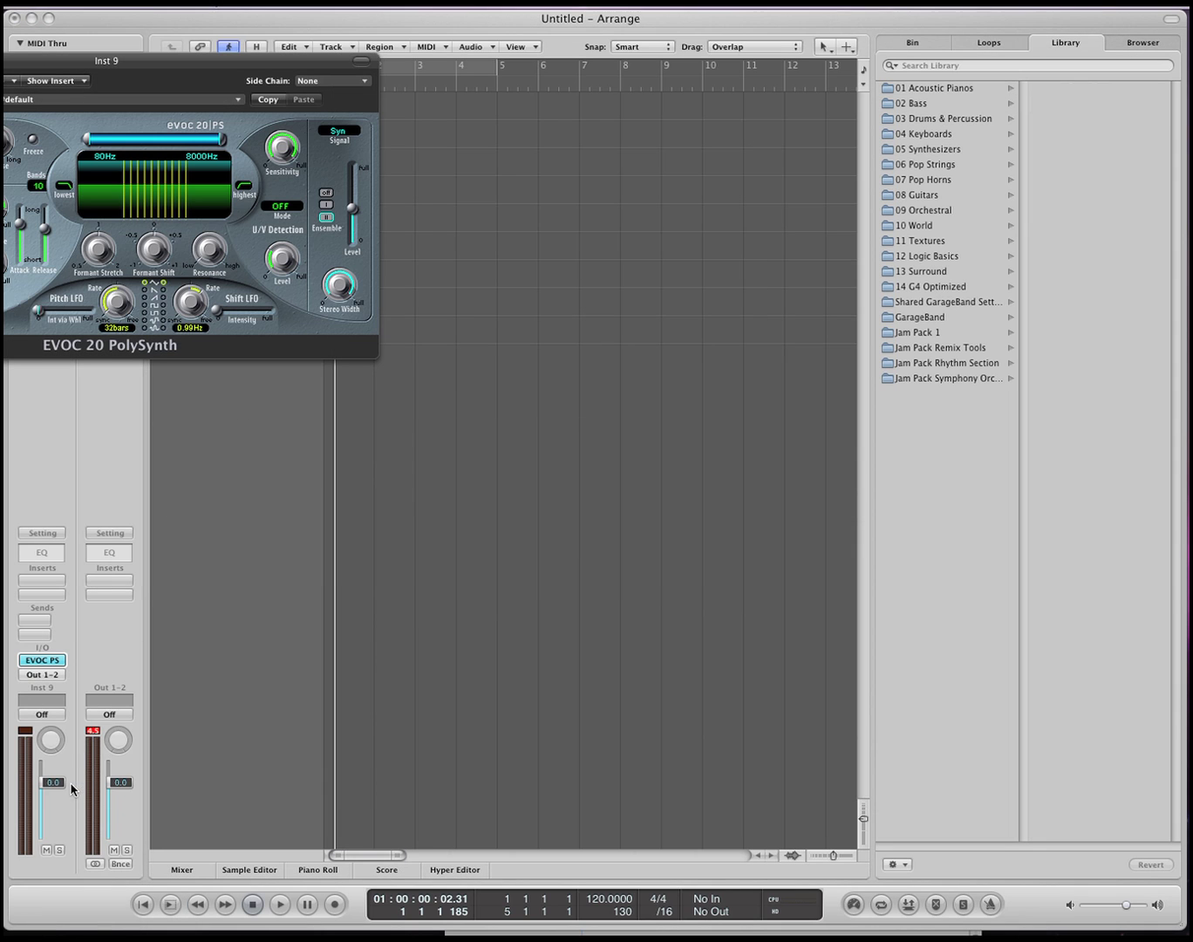
pyautogui.moveTo(164, 73); pyautogui.dragTo(713, 453)
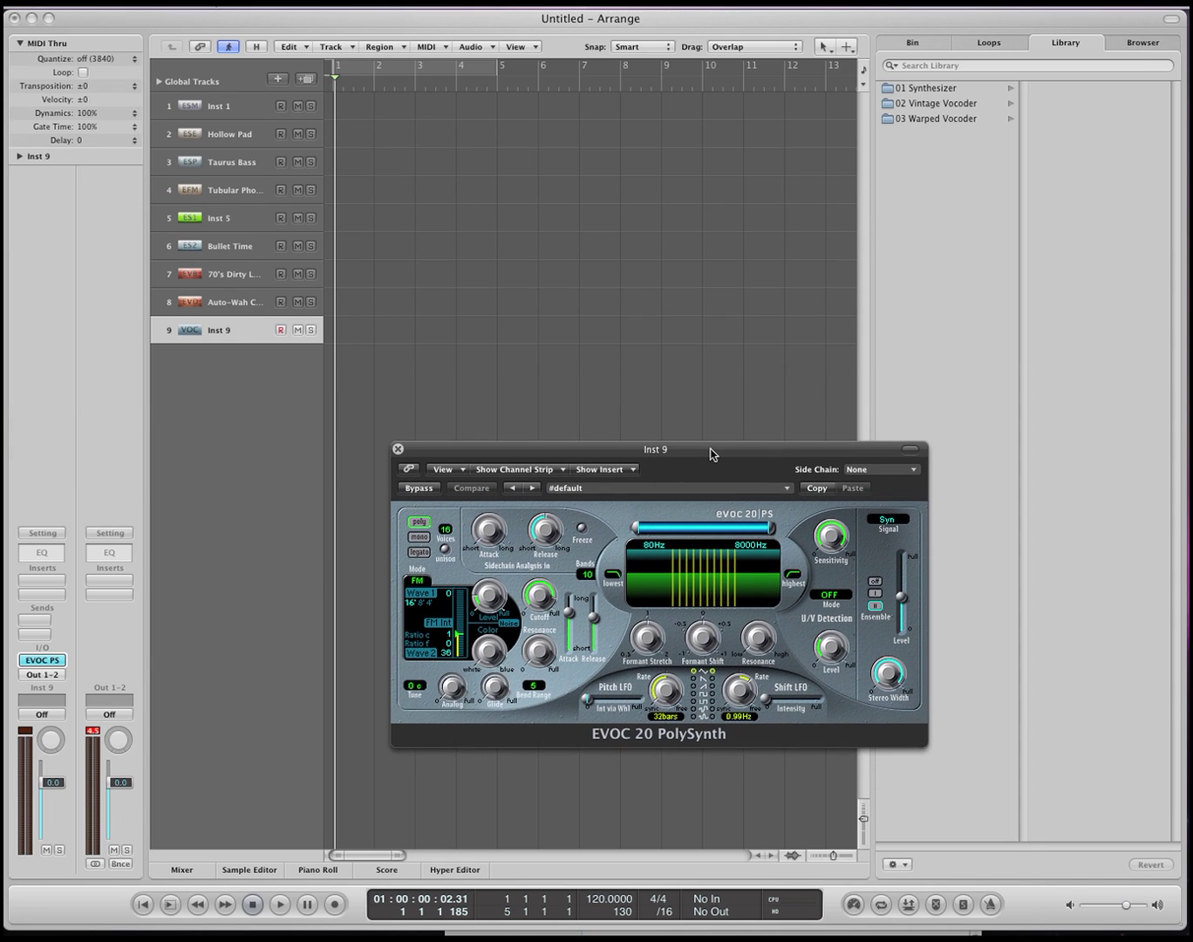
# Hide the media area and import the vocoder audio file at bar 1 on a new audio track below Inst 9.
pyautogui.press('y')
pyautogui.moveTo(1191, 699); pyautogui.dragTo(338, 397)
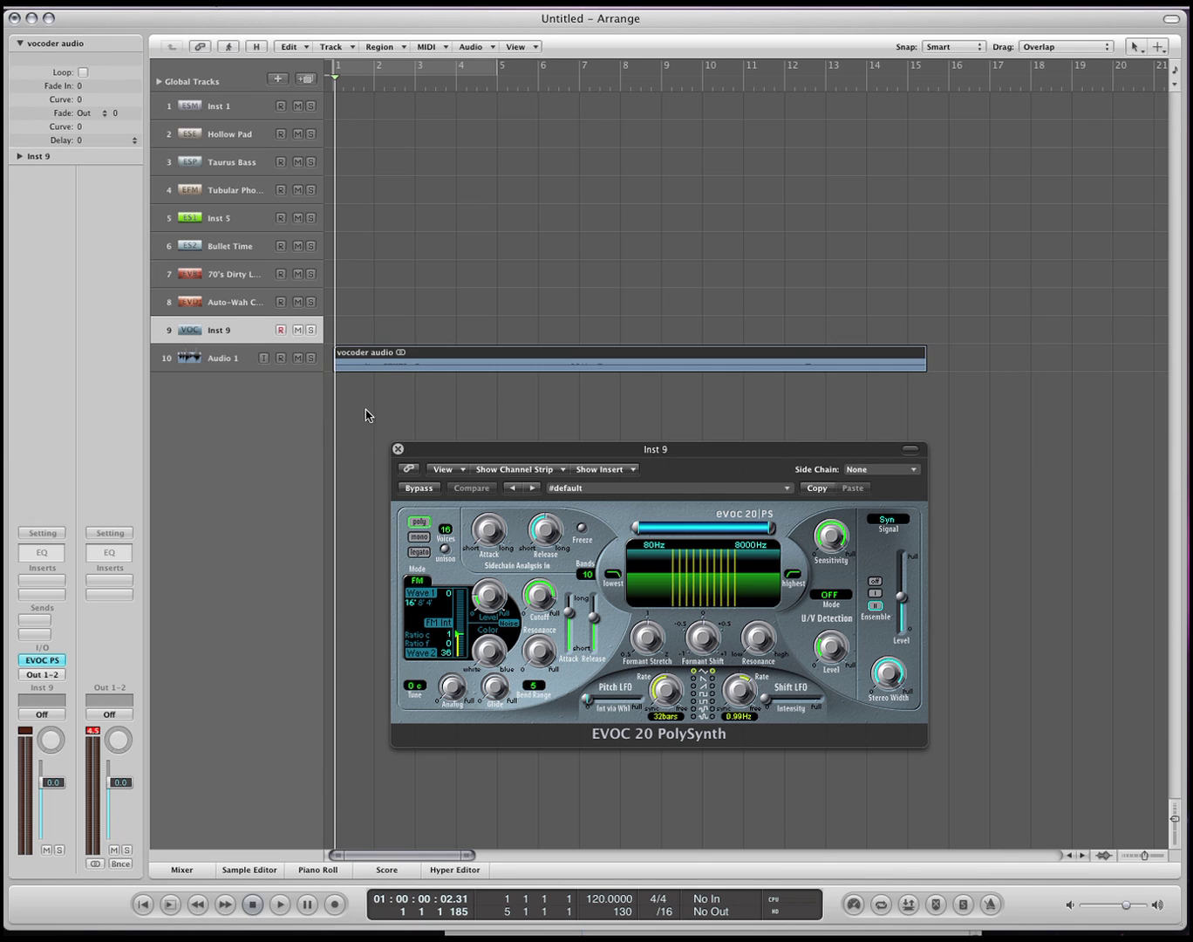
# Deselect the vocoder audio region and briefly play the project from bar 1 to hear it.
pyautogui.click(400, 394)
pyautogui.press('space')
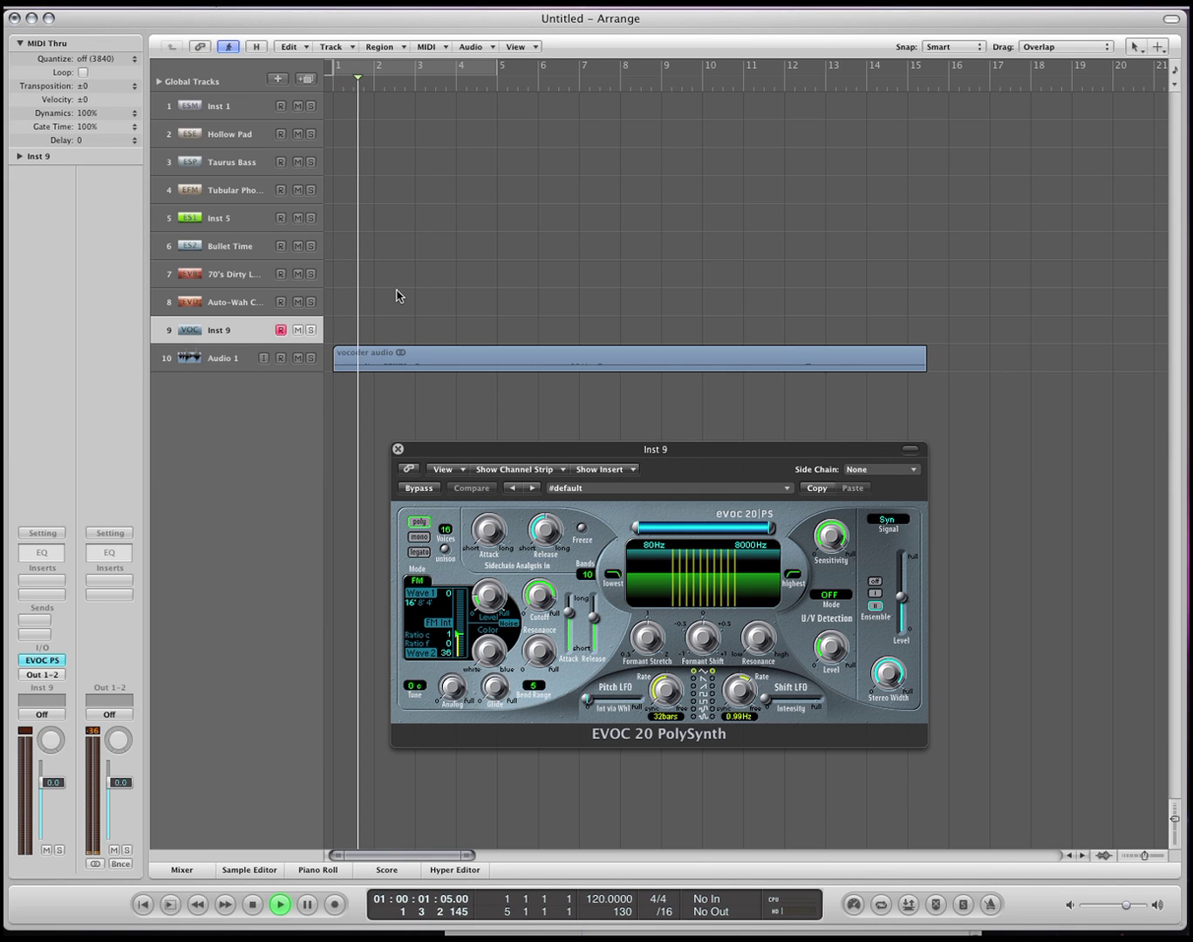
pyautogui.press('space')
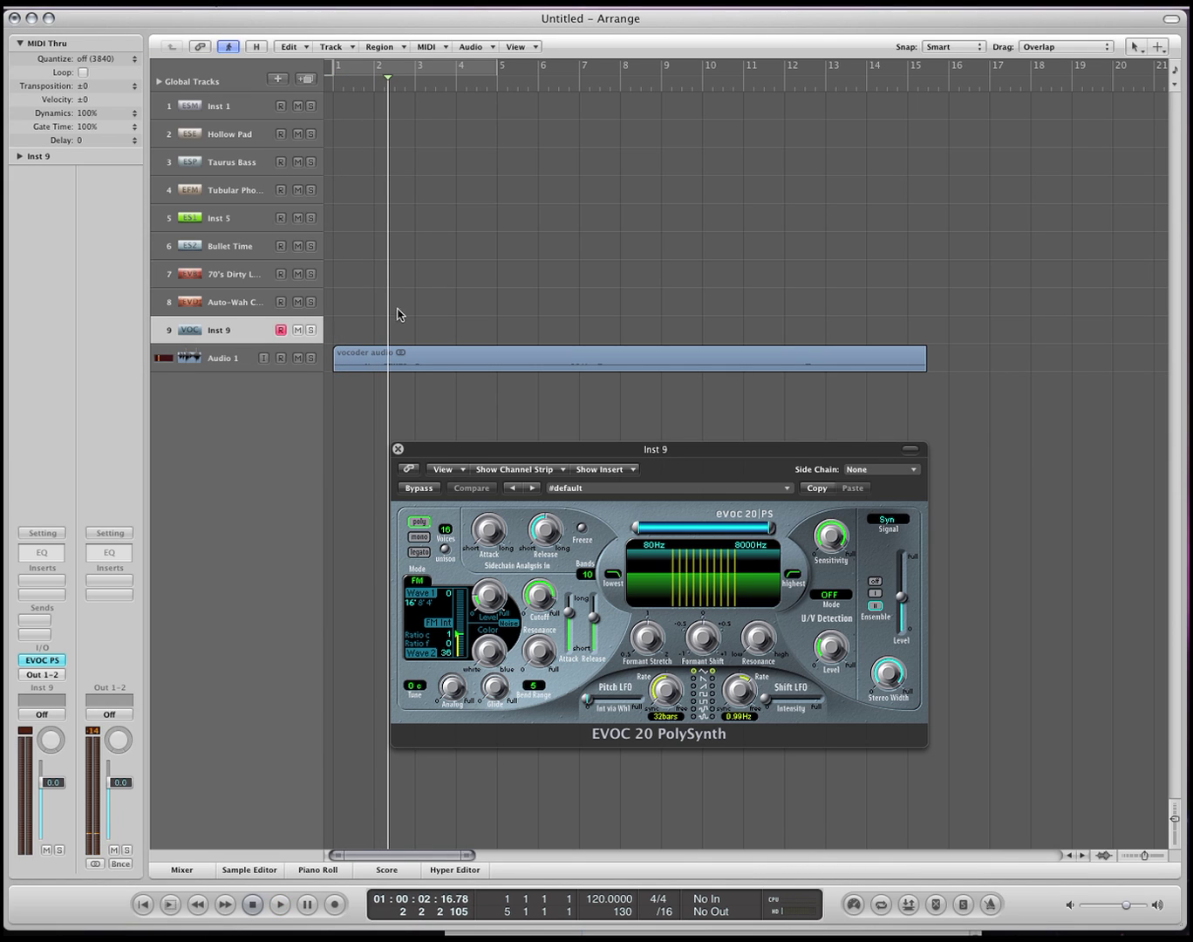
# Set the EVOC 20 PolySynth side chain to Audio 1.
pyautogui.moveTo(503, 454); pyautogui.dragTo(568, 502)
pyautogui.click(212, 353)
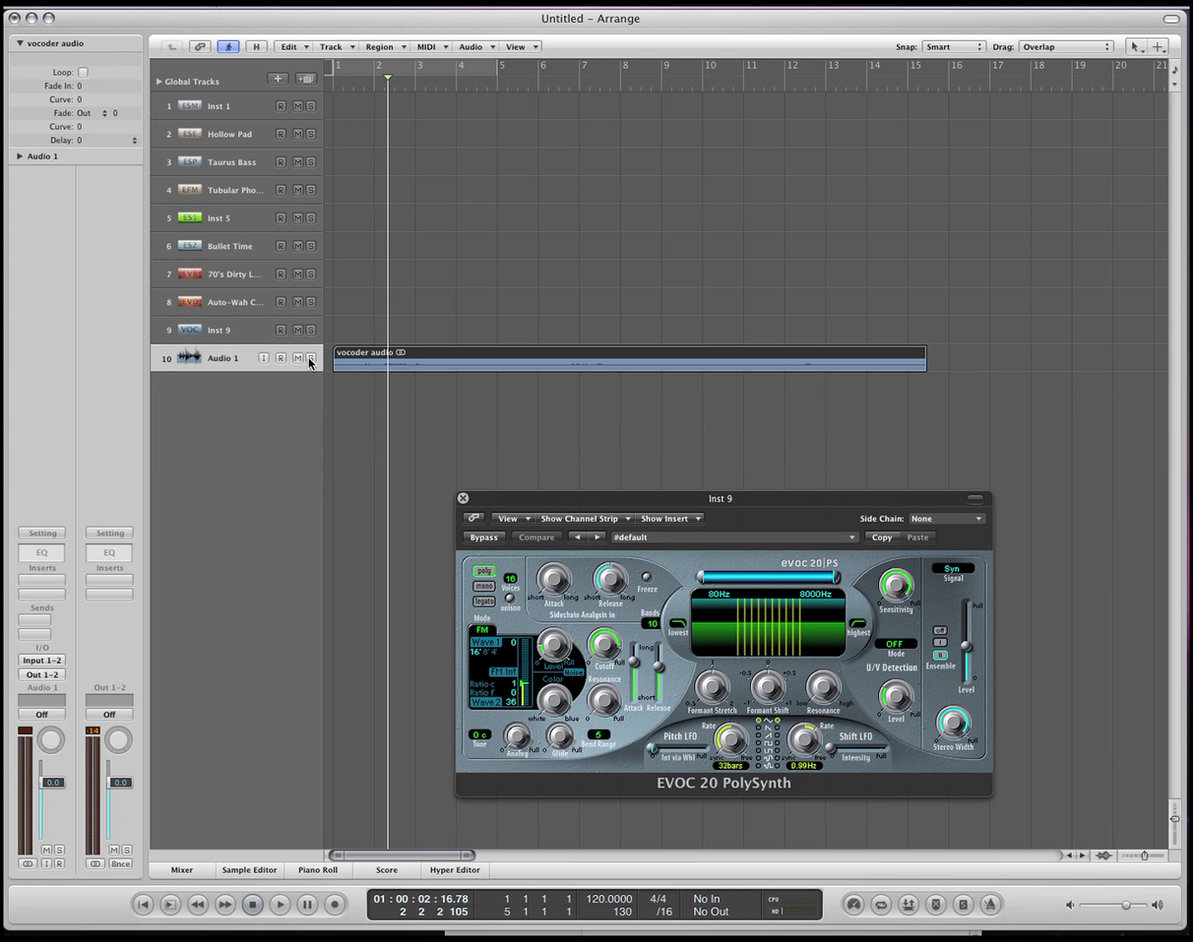
pyautogui.moveTo(829, 496); pyautogui.dragTo(782, 490)
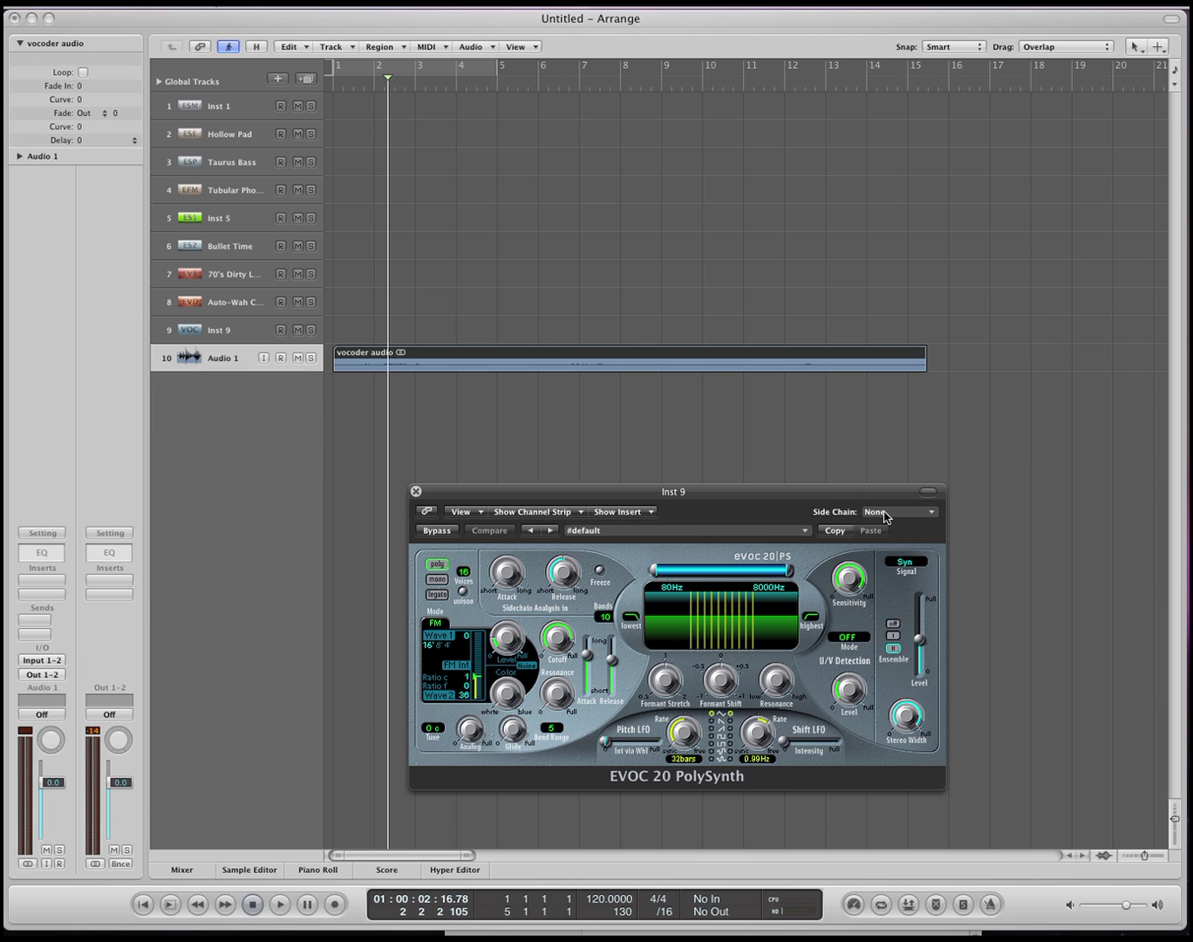
pyautogui.click(922, 516)
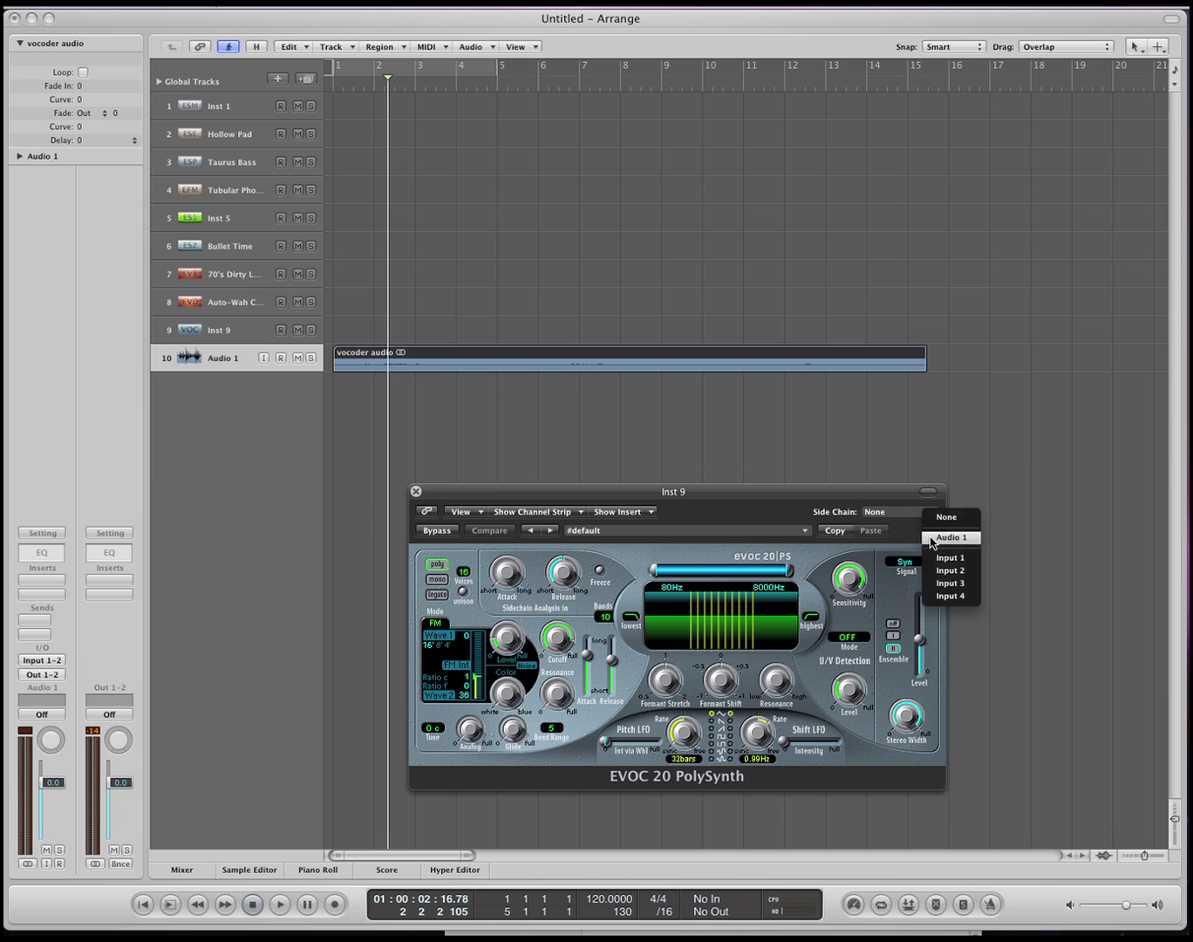
pyautogui.click(931, 538)
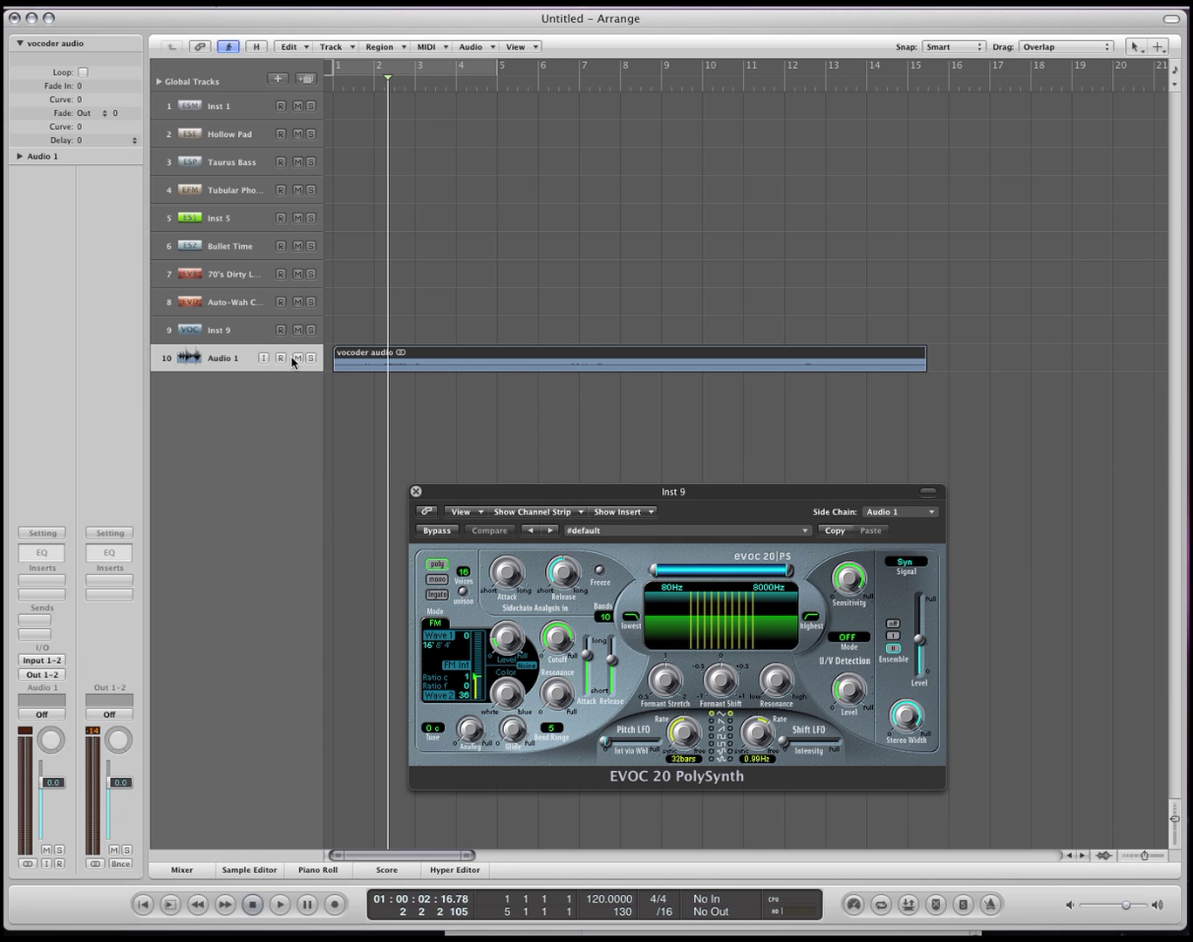
# Mute the Audio 1 track and select the Inst 9 vocoder track.
pyautogui.click(297, 358)
pyautogui.click(242, 335)
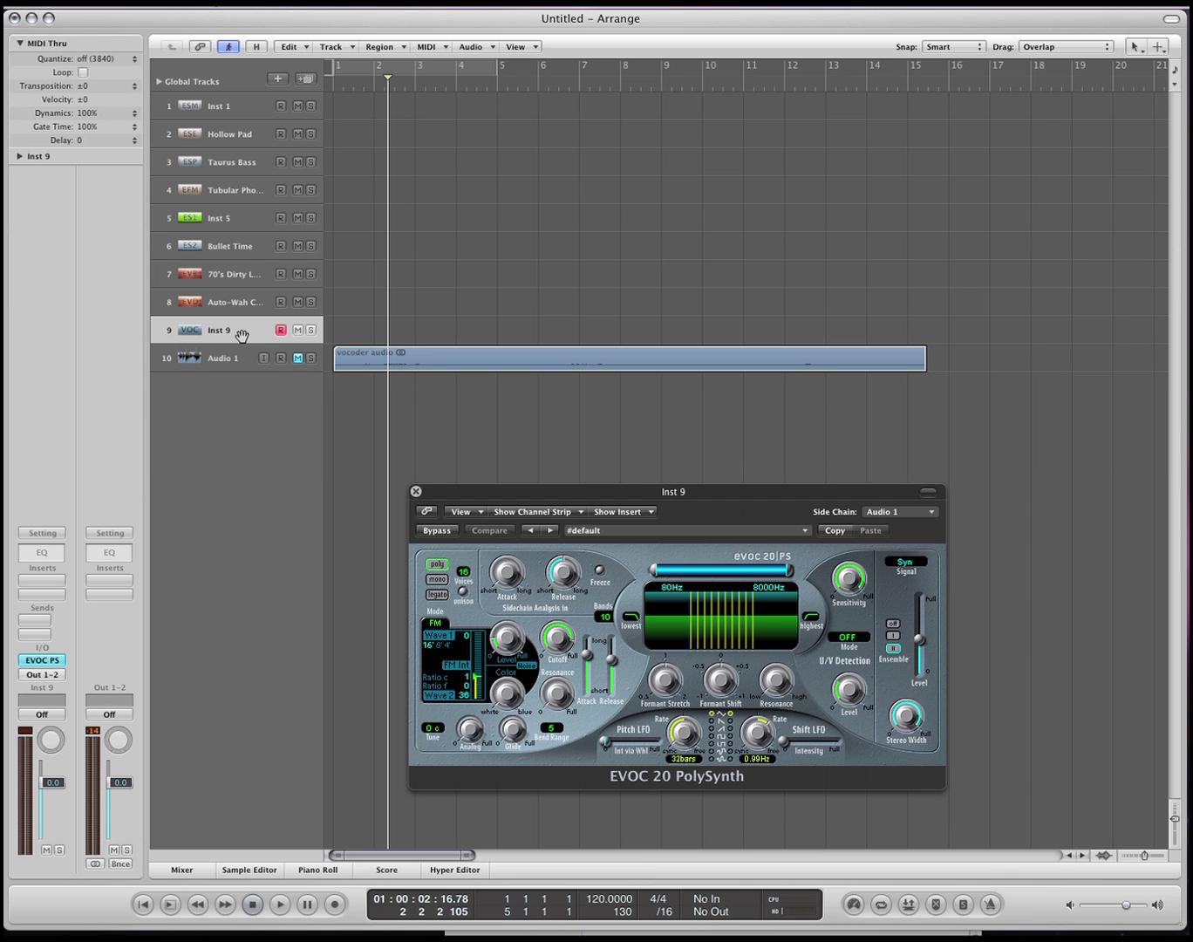
# Briefly play the vocoder with its default sound, and load the Clear Voice Vocoder preset from the 02 Vintage Vocoder library folder.
pyautogui.press('space')
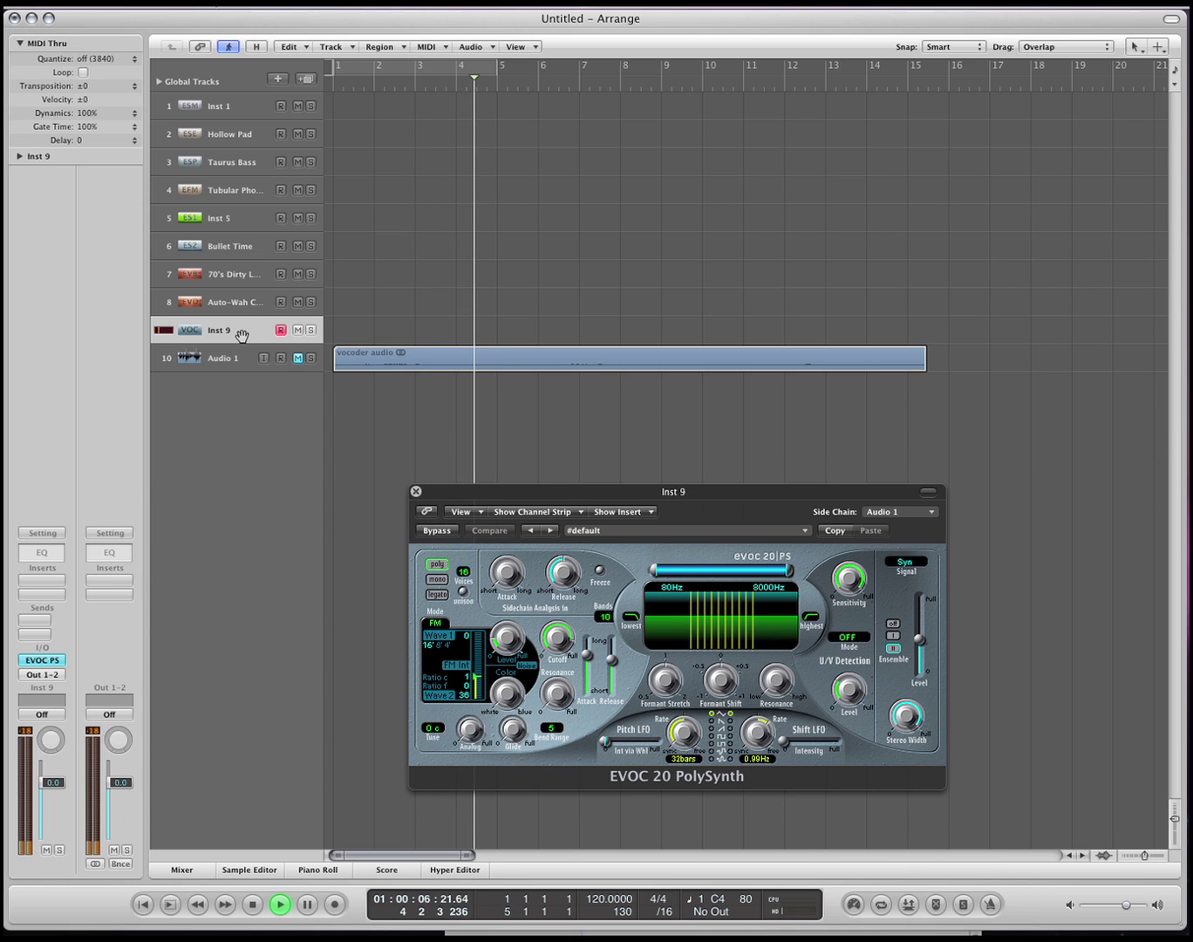
pyautogui.press('space')
pyautogui.press('y')
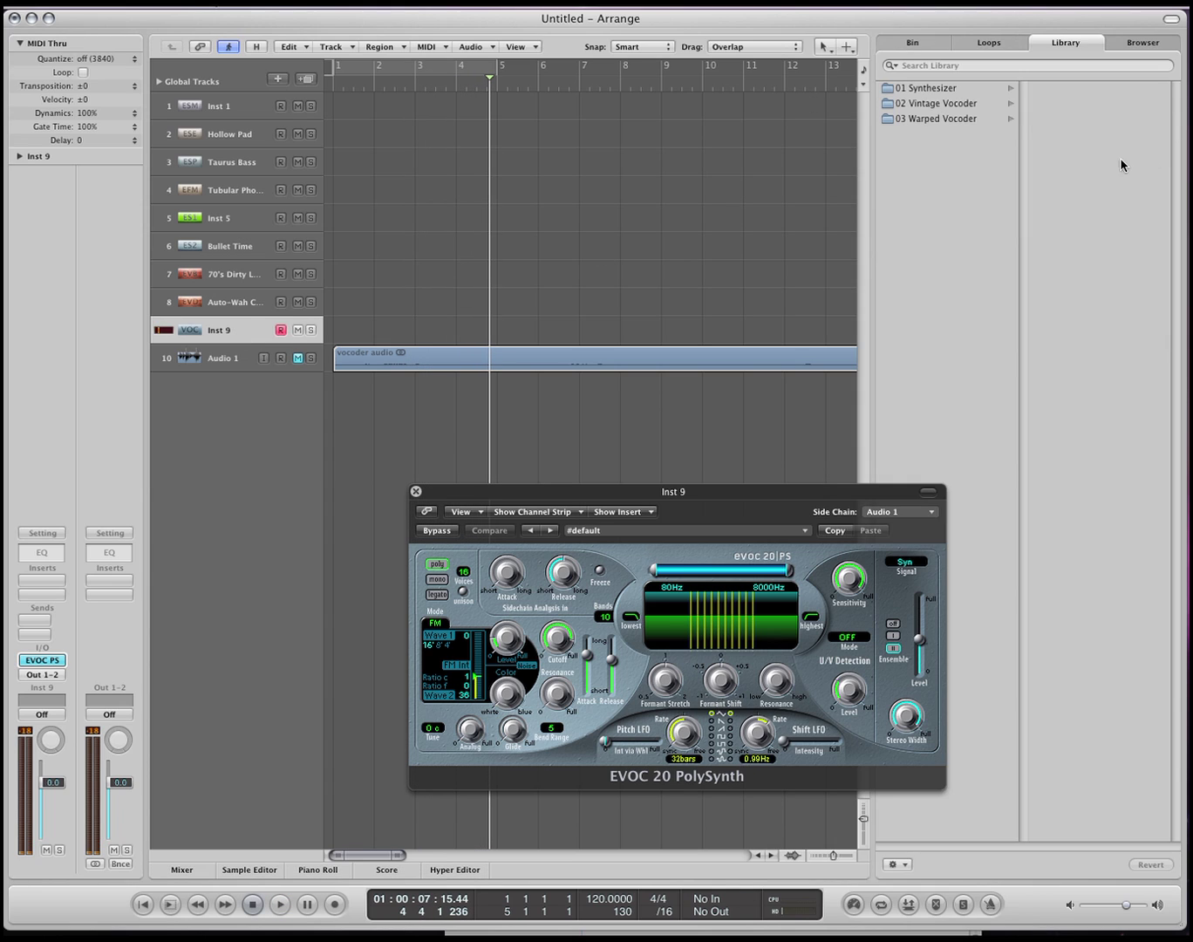
pyautogui.click(950, 89)
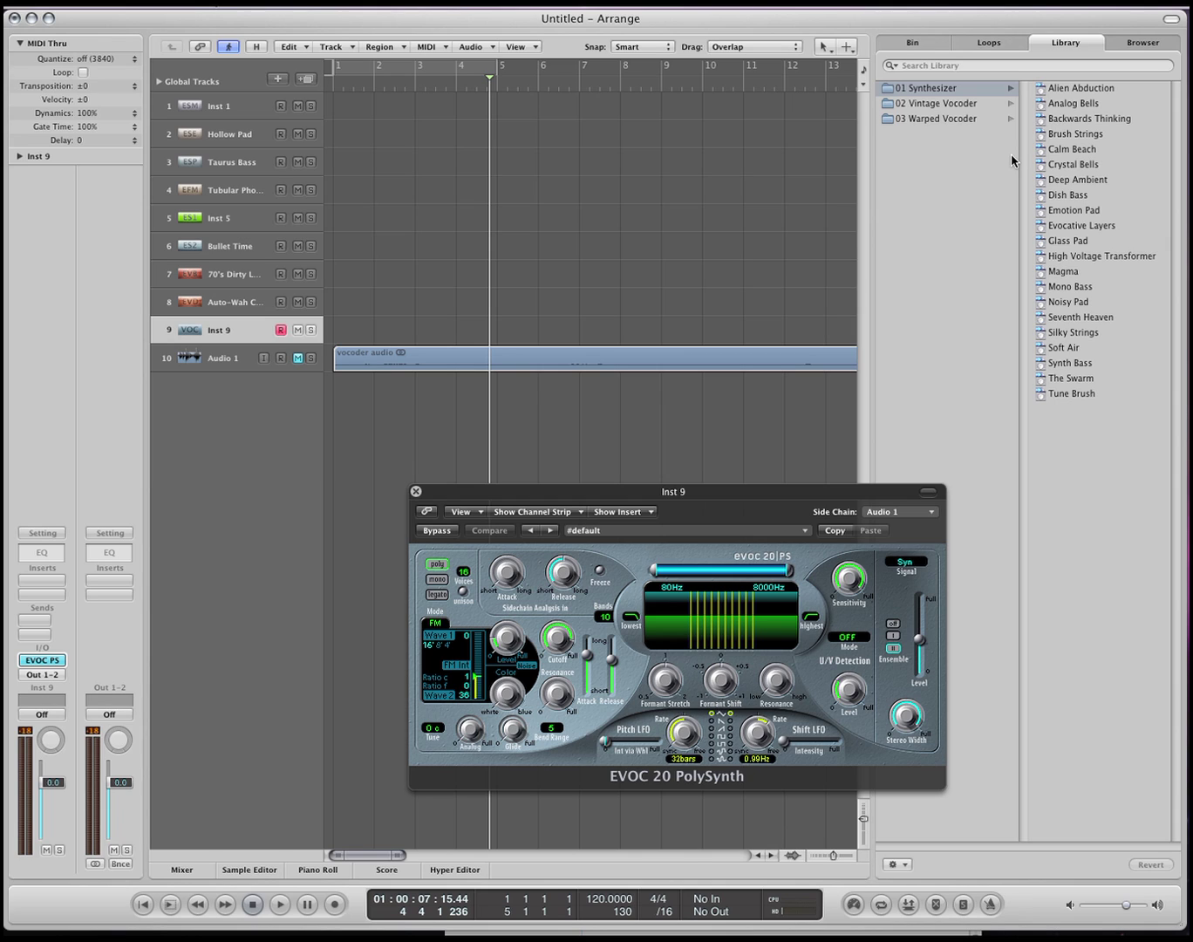
pyautogui.click(972, 104)
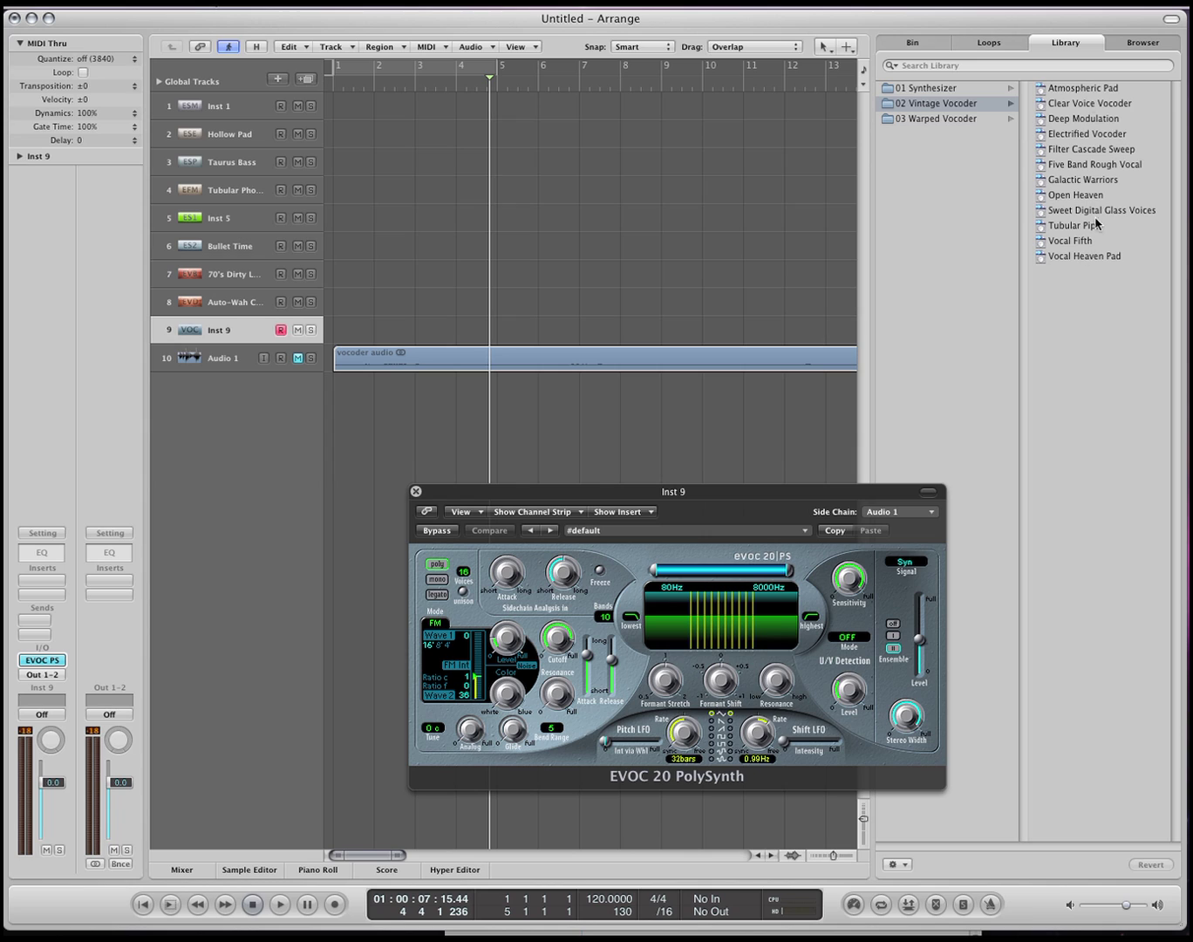
pyautogui.click(1127, 105)
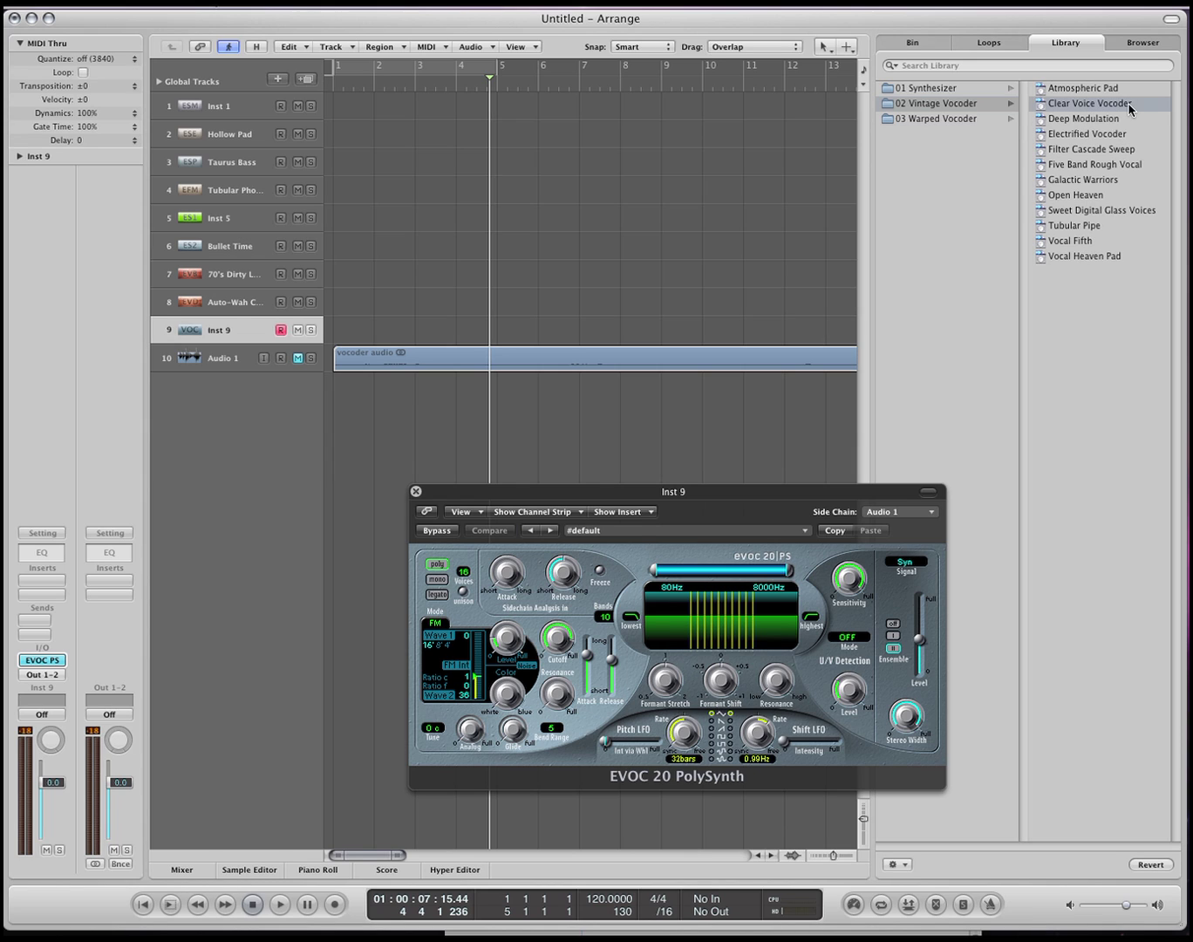
pyautogui.press('y')
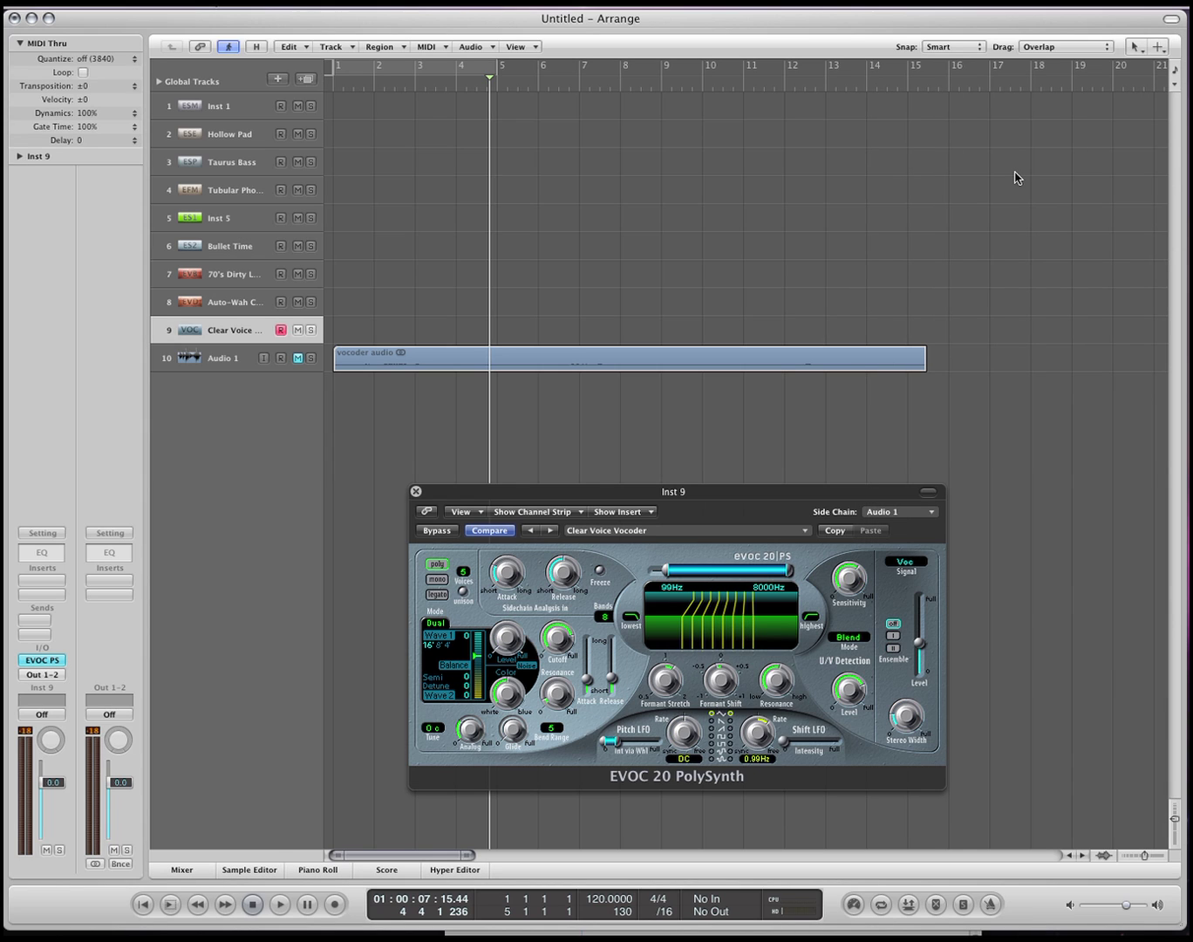
# Play the project from bar 1 to hear the vocoder preset and slightly raise the EVOC 20 PolySynth output level.
pyautogui.press('Return')
pyautogui.press('space')
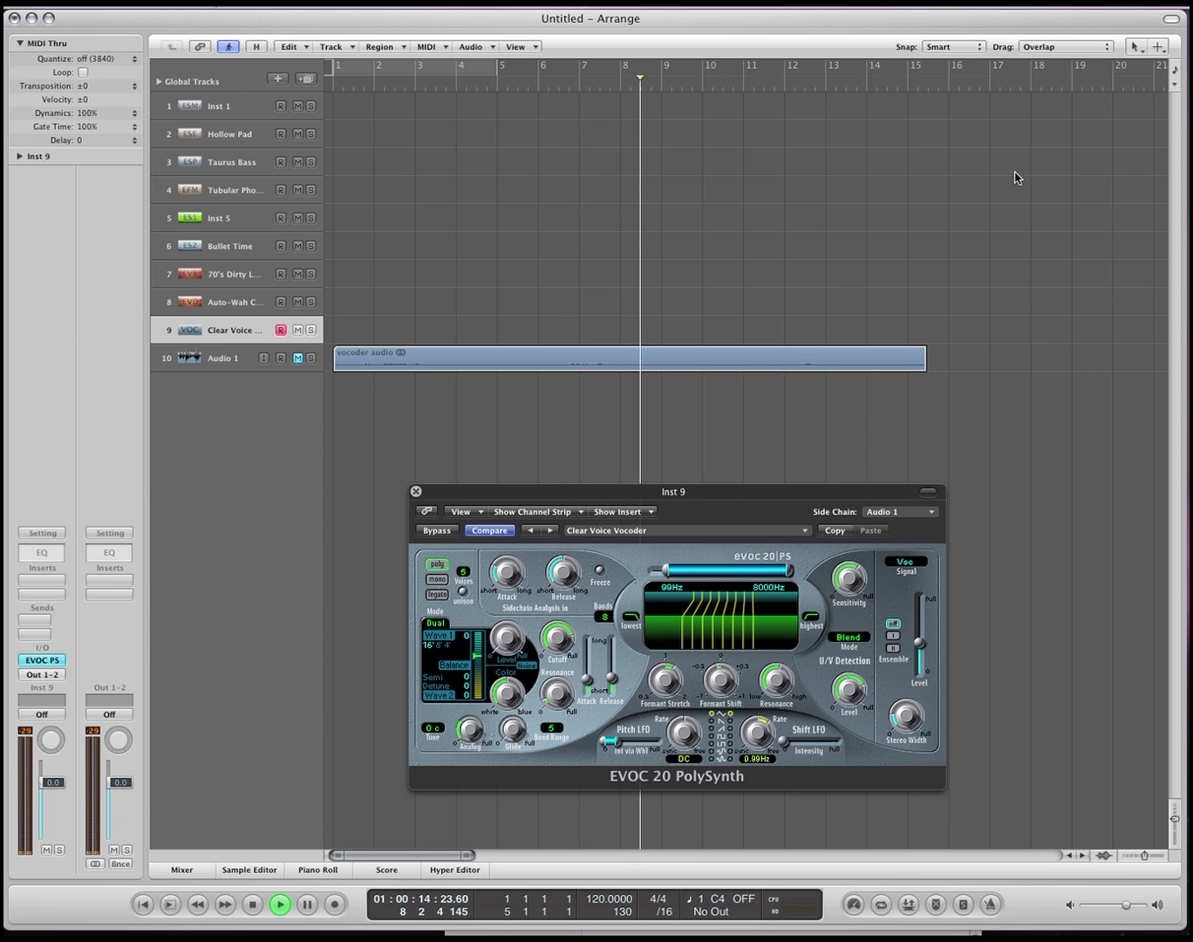
pyautogui.moveTo(919, 644); pyautogui.dragTo(924, 637)
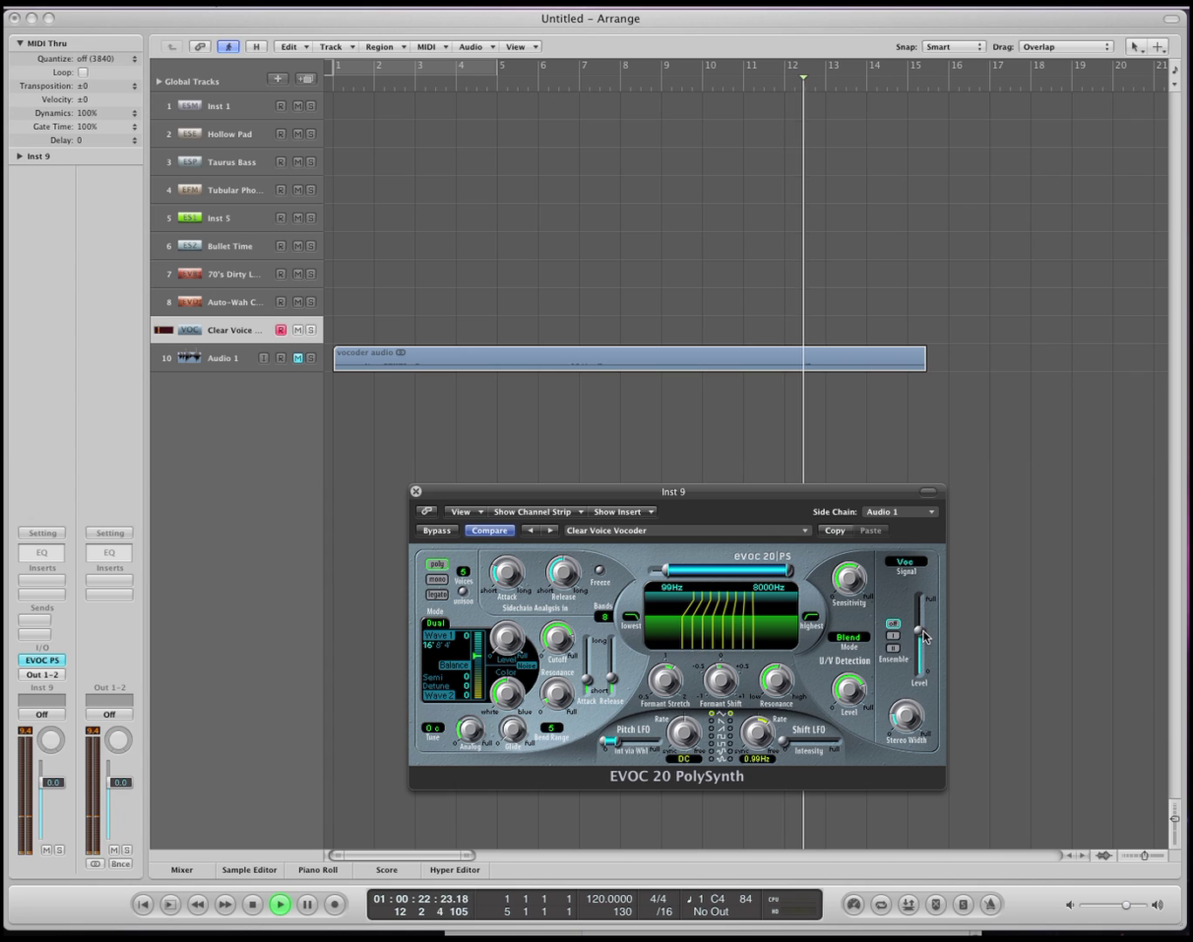
pyautogui.press('space')
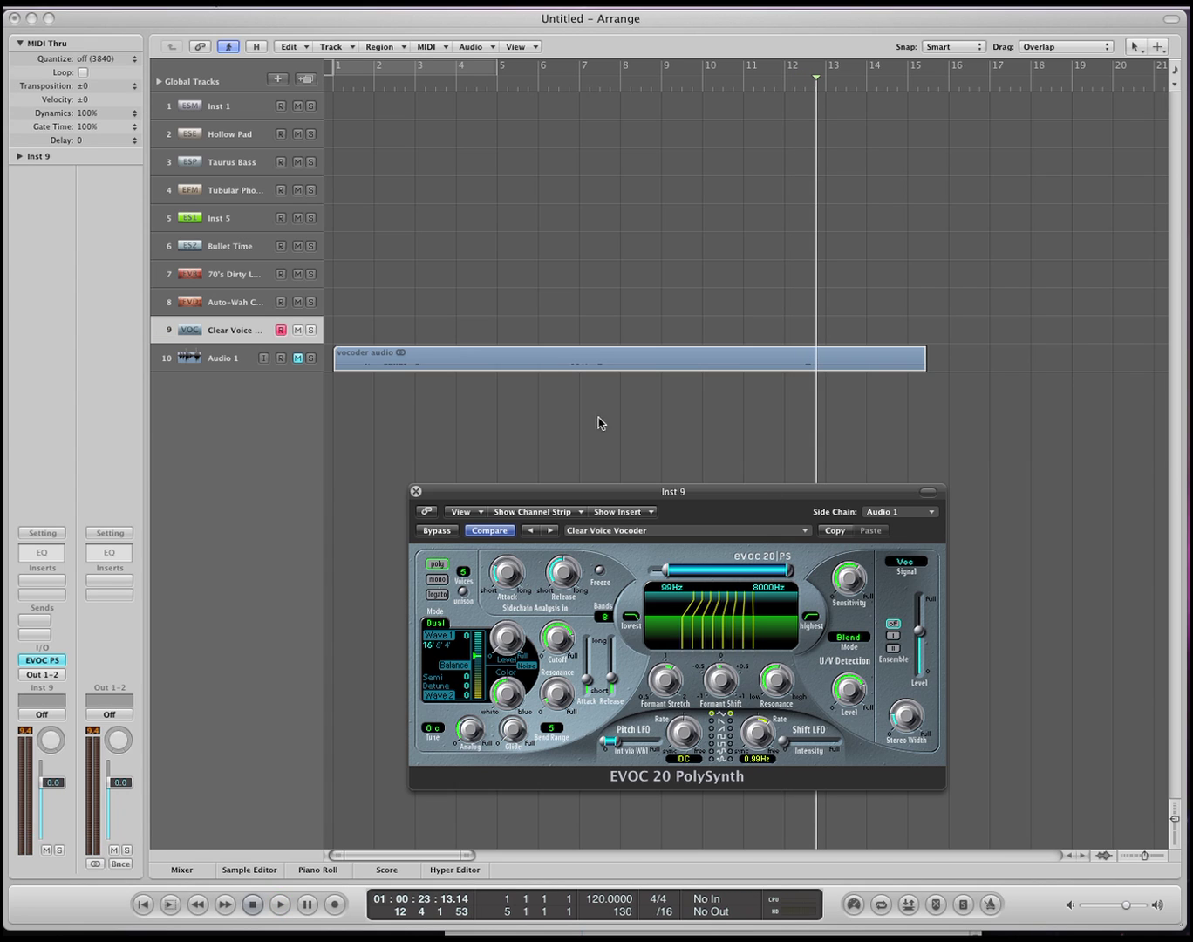
# Review the vocoder audio region and the side chain source options of the EVOC 20 PolySynth.
pyautogui.click(466, 377)
pyautogui.click(462, 365)
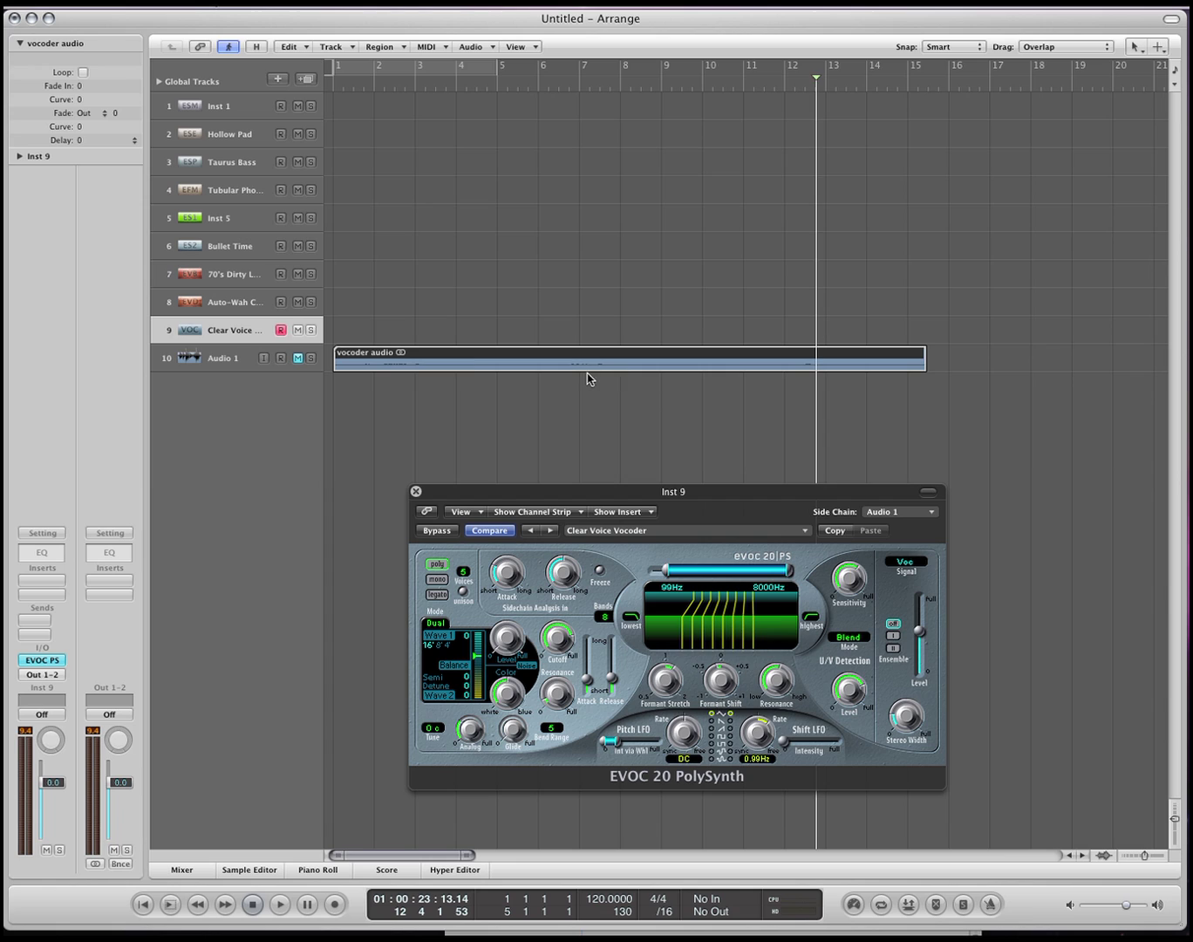
pyautogui.click(896, 516)
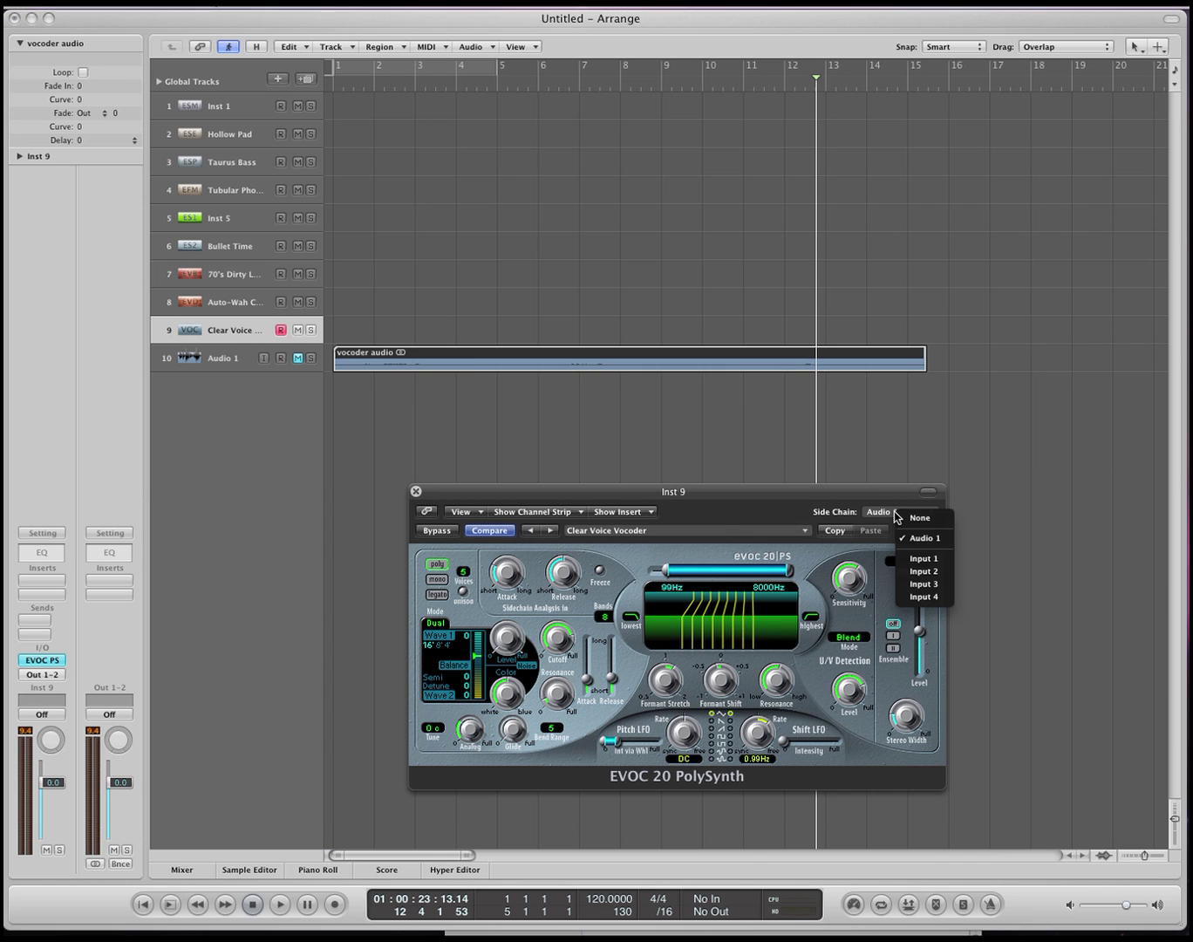
pyautogui.click(234, 392)
# Close the EVOC 20 PolySynth window and delete the vocoder audio region together with its Audio 1 track.
pyautogui.click(200, 364)
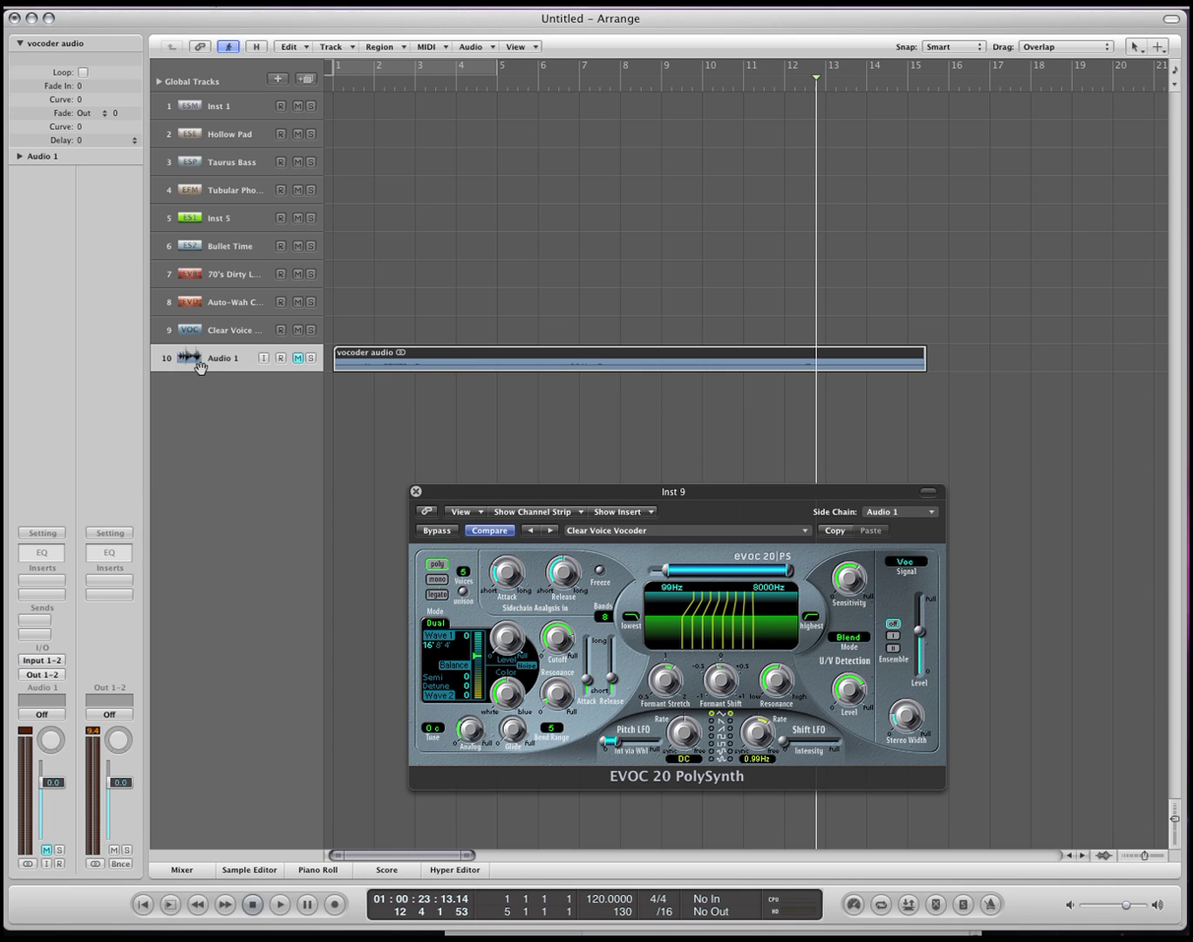
pyautogui.click(528, 325)
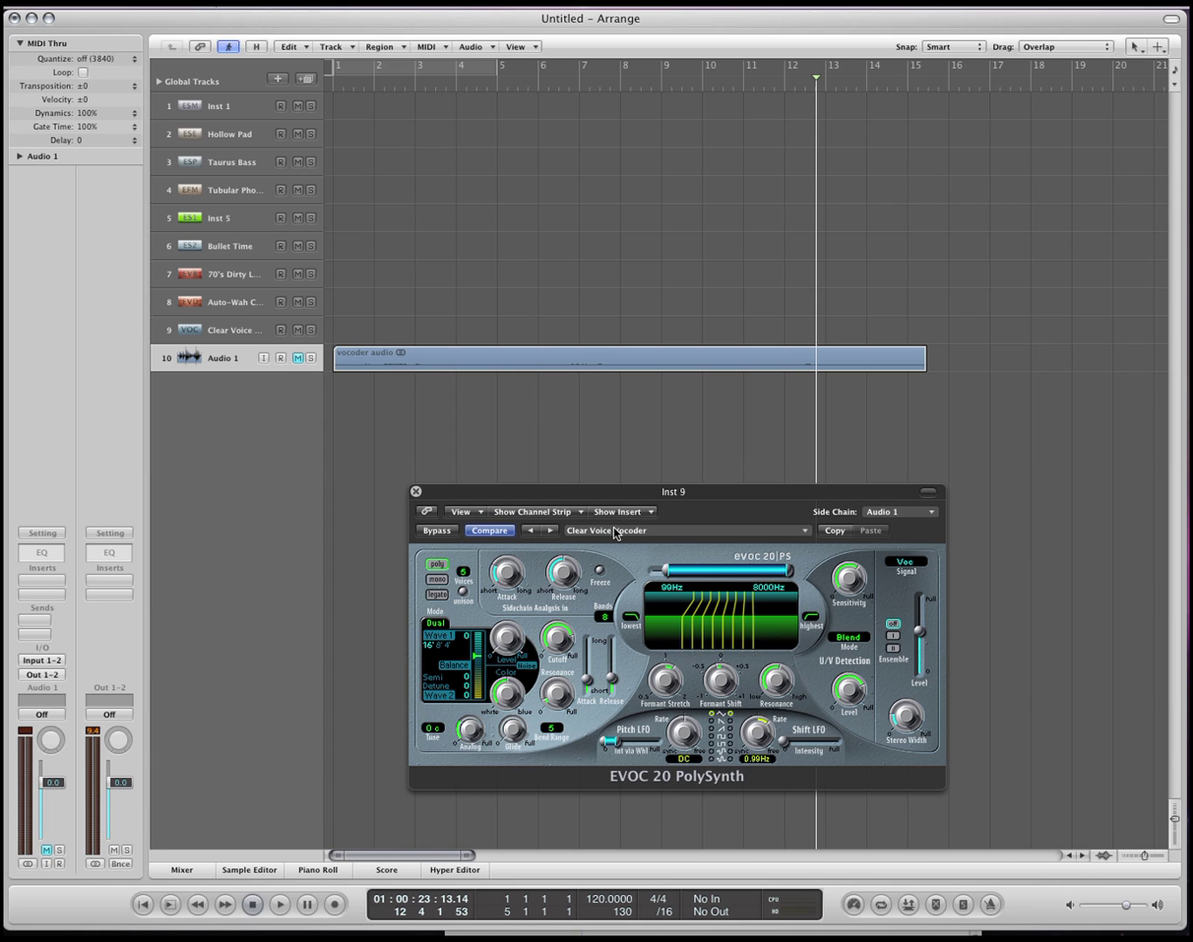
pyautogui.click(625, 496)
pyautogui.press('super+w')
pyautogui.click(510, 357)
pyautogui.press('Delete')
pyautogui.press('super+BackSpace')
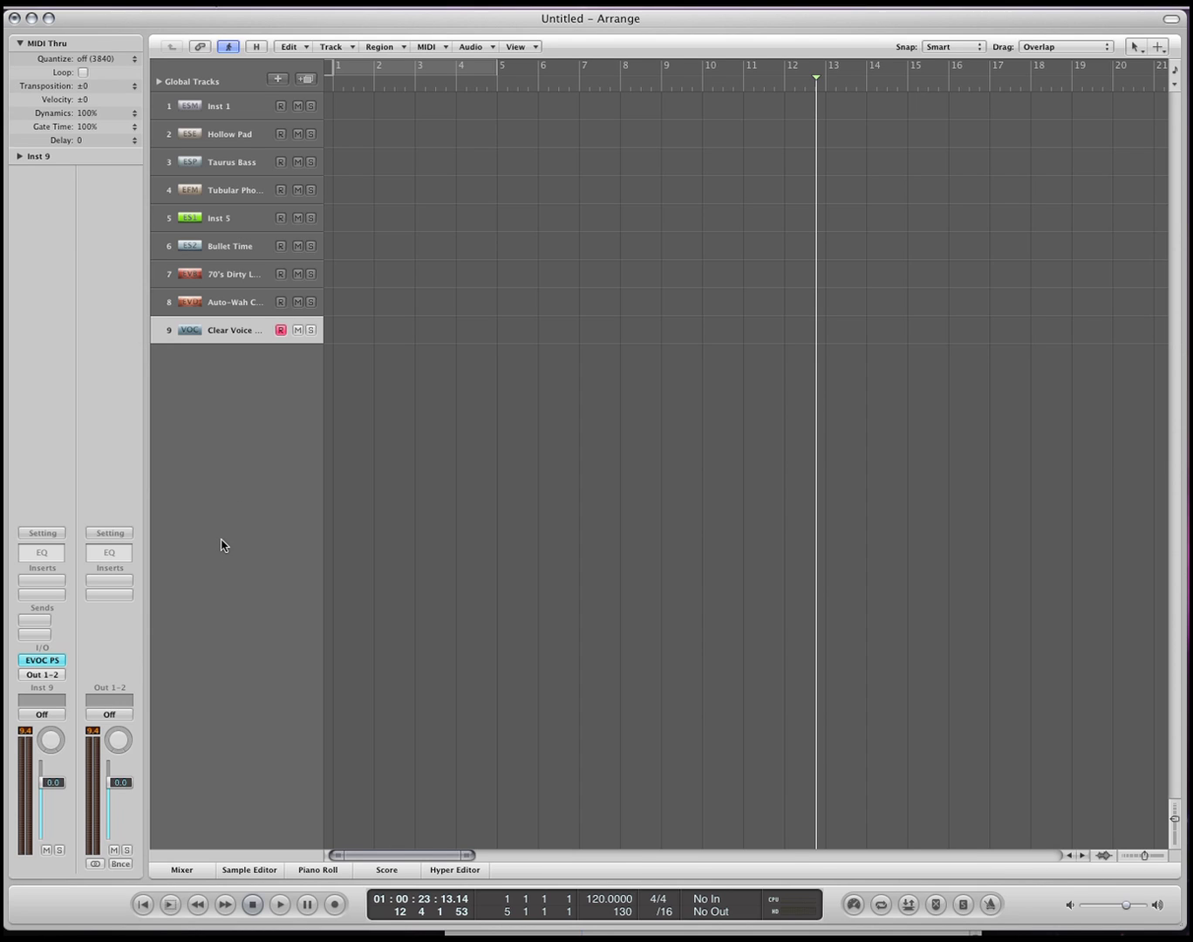
# Add a software instrument track below the vocoder track with a stereo EVP88 electric piano, and move its window onto the arrange area.
pyautogui.press('super+alt+s')
pyautogui.click(40, 662)
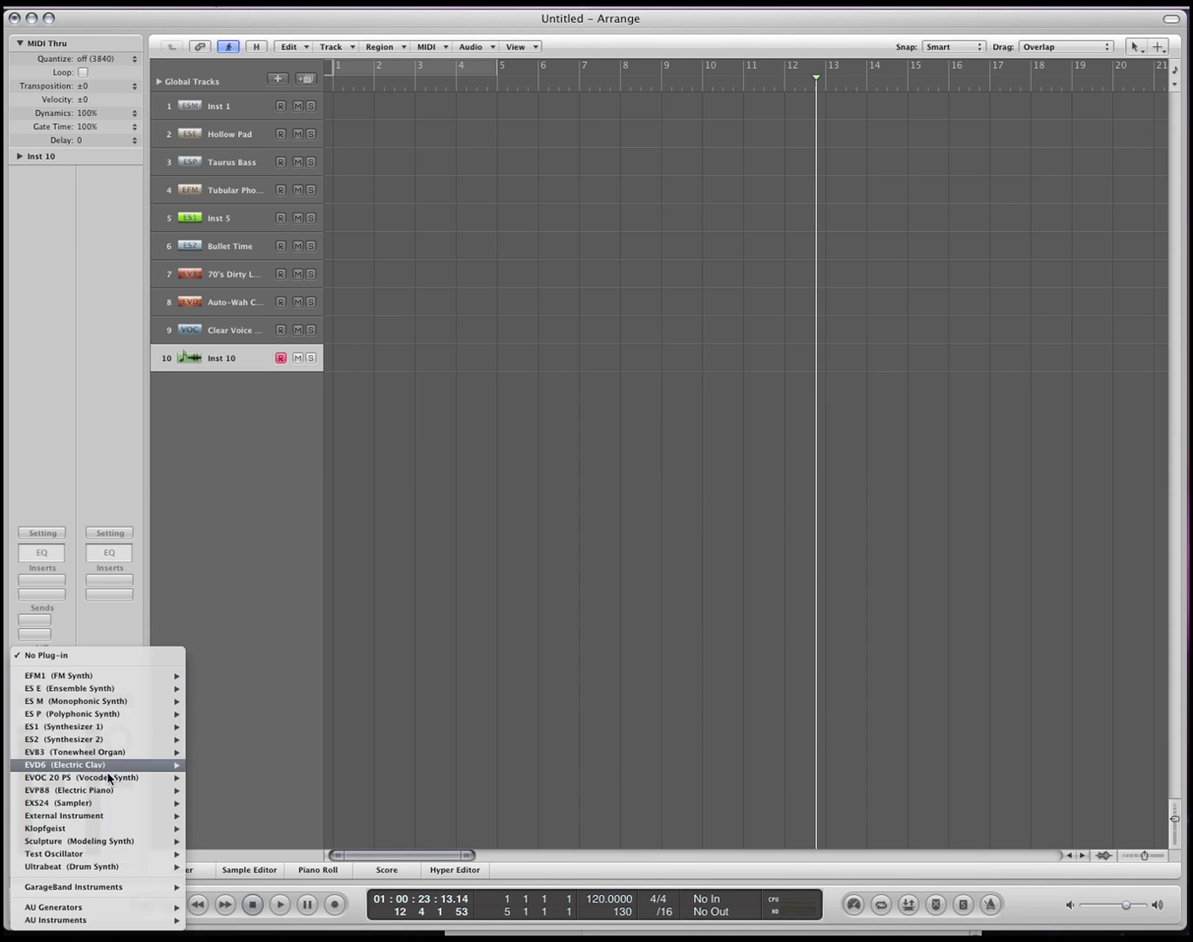
pyautogui.moveTo(111, 766)
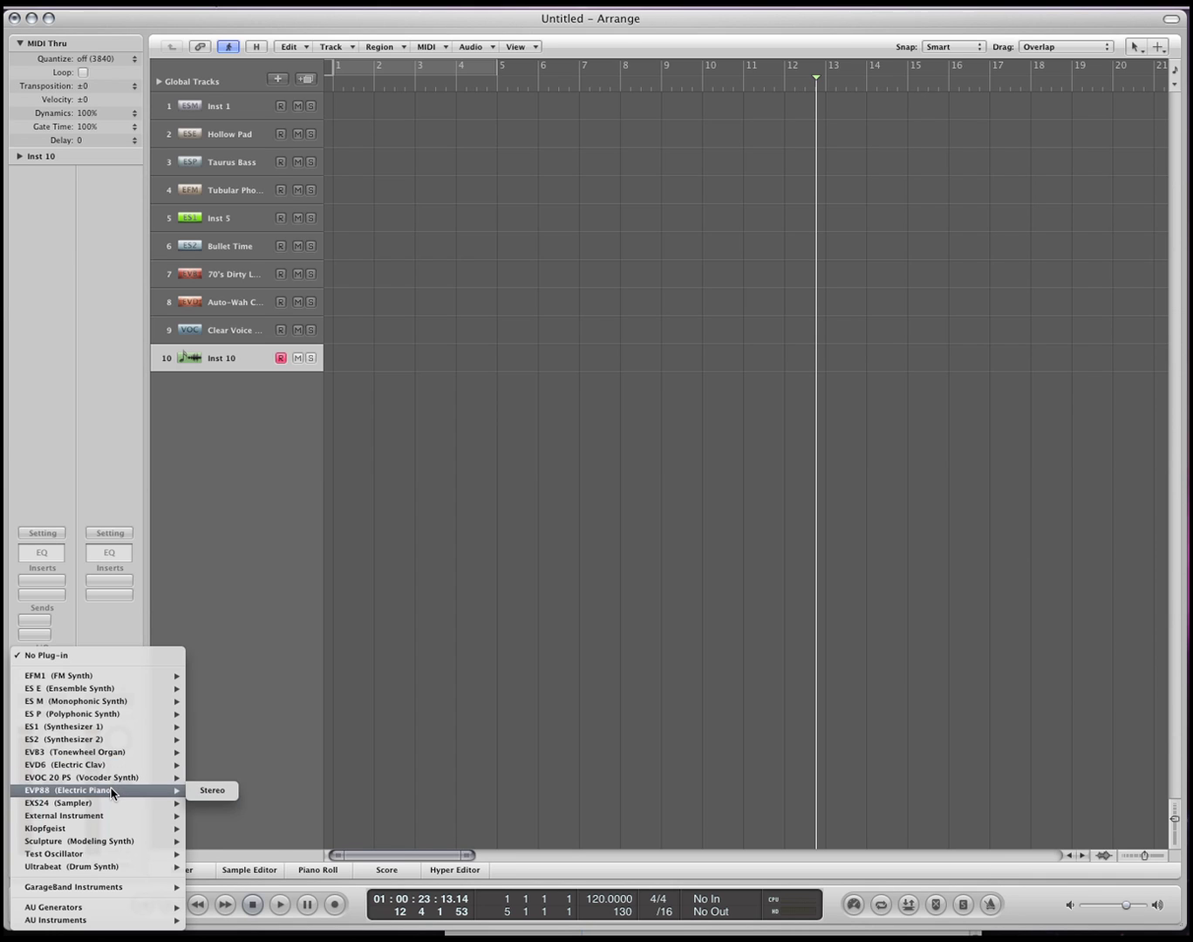
pyautogui.click(210, 790)
pyautogui.moveTo(212, 72); pyautogui.dragTo(536, 108)
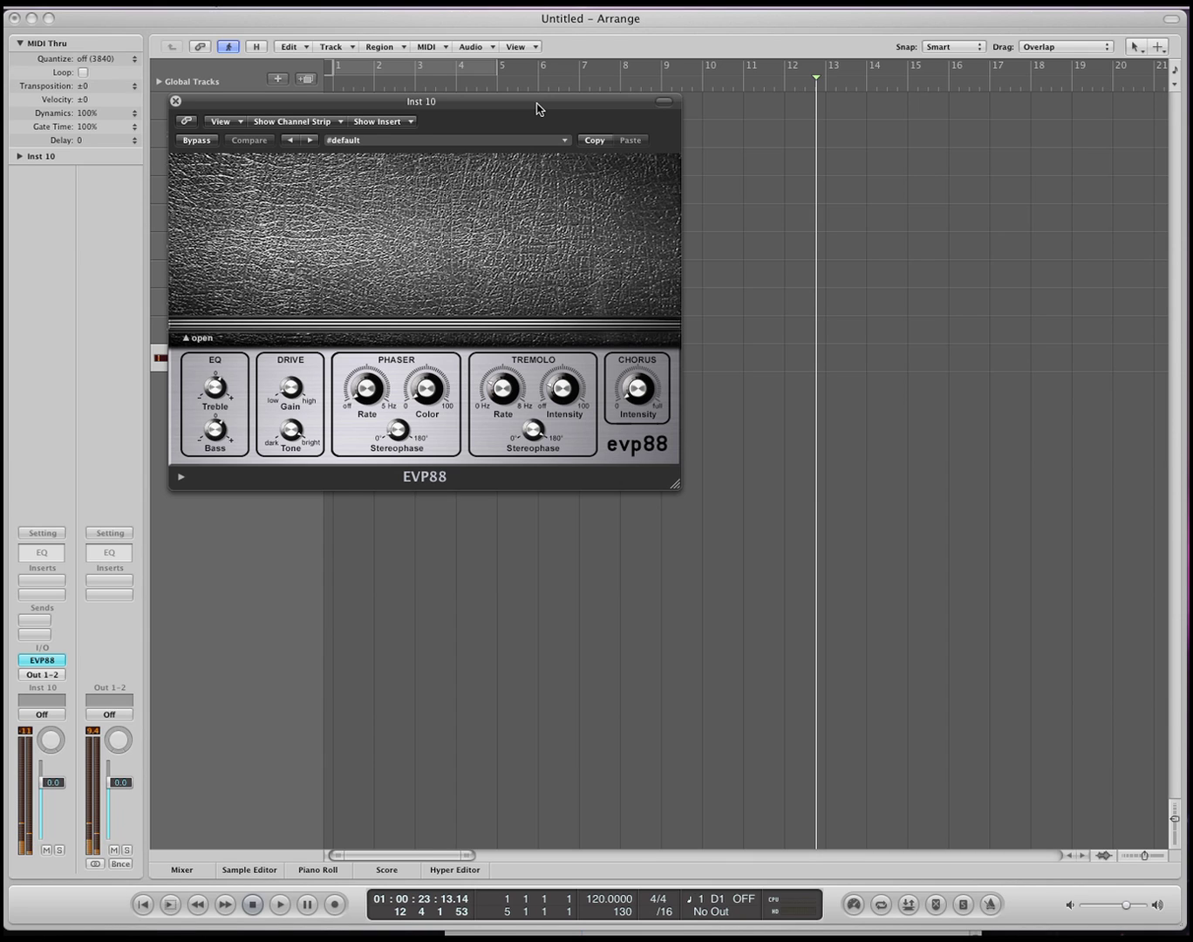
# Open the EVP88's model controls to set the model to FunkPiano, and show the instrument's presets in the library.
pyautogui.click(184, 340)
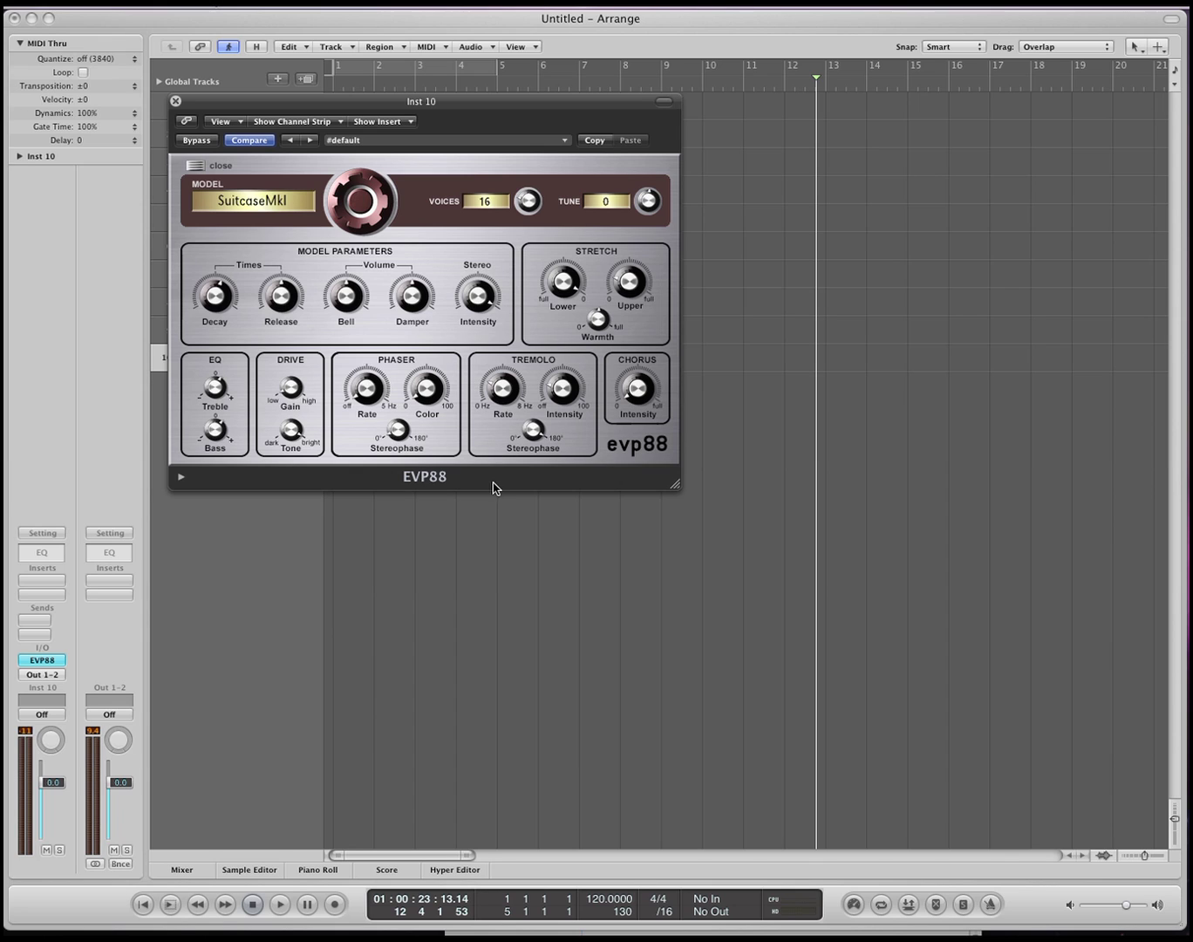
pyautogui.moveTo(333, 213)
pyautogui.mouseDown()
pyautogui.moveTo(353, 160)
pyautogui.moveTo(329, 241)
pyautogui.moveTo(343, 166)
pyautogui.moveTo(344, 184)
pyautogui.mouseUp()
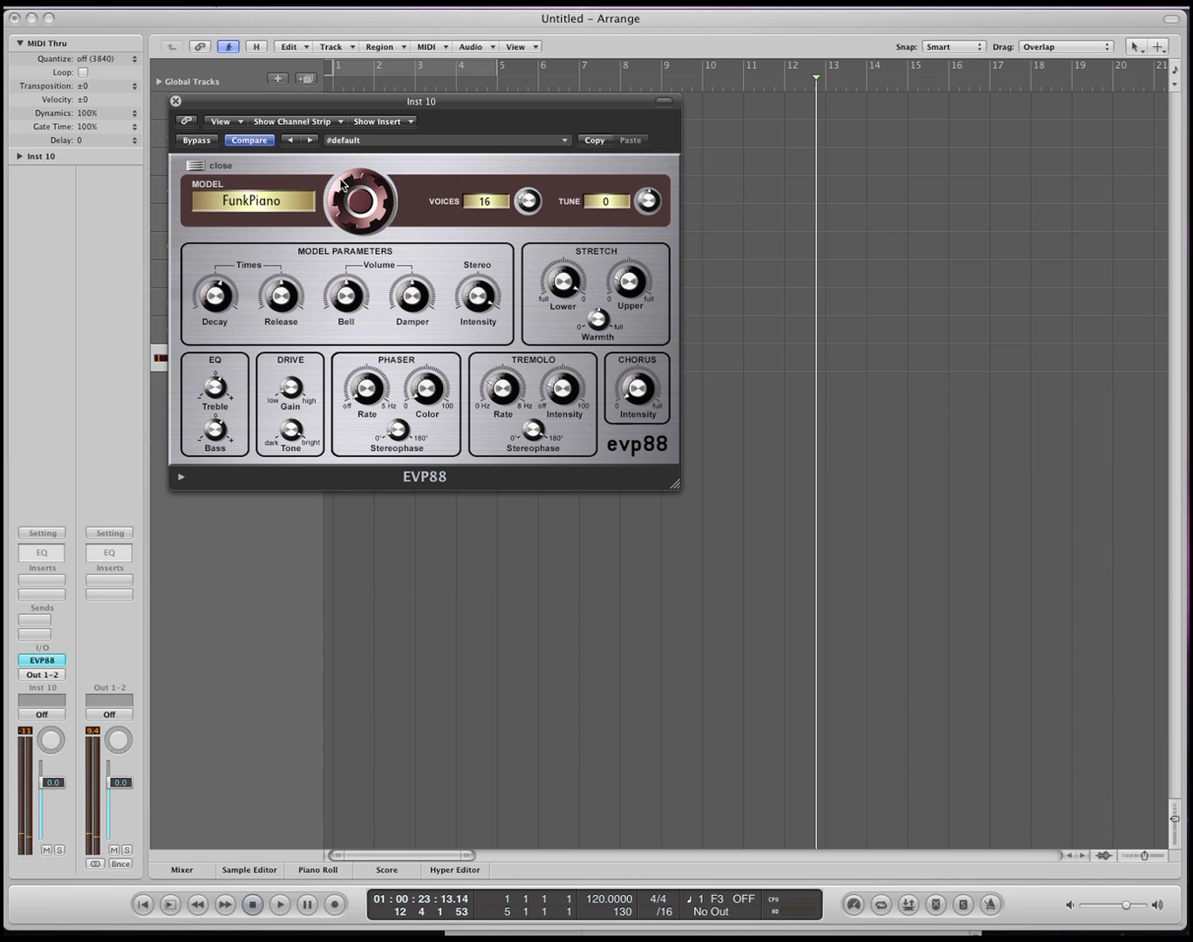
pyautogui.moveTo(479, 112); pyautogui.dragTo(501, 179)
pyautogui.press('y')
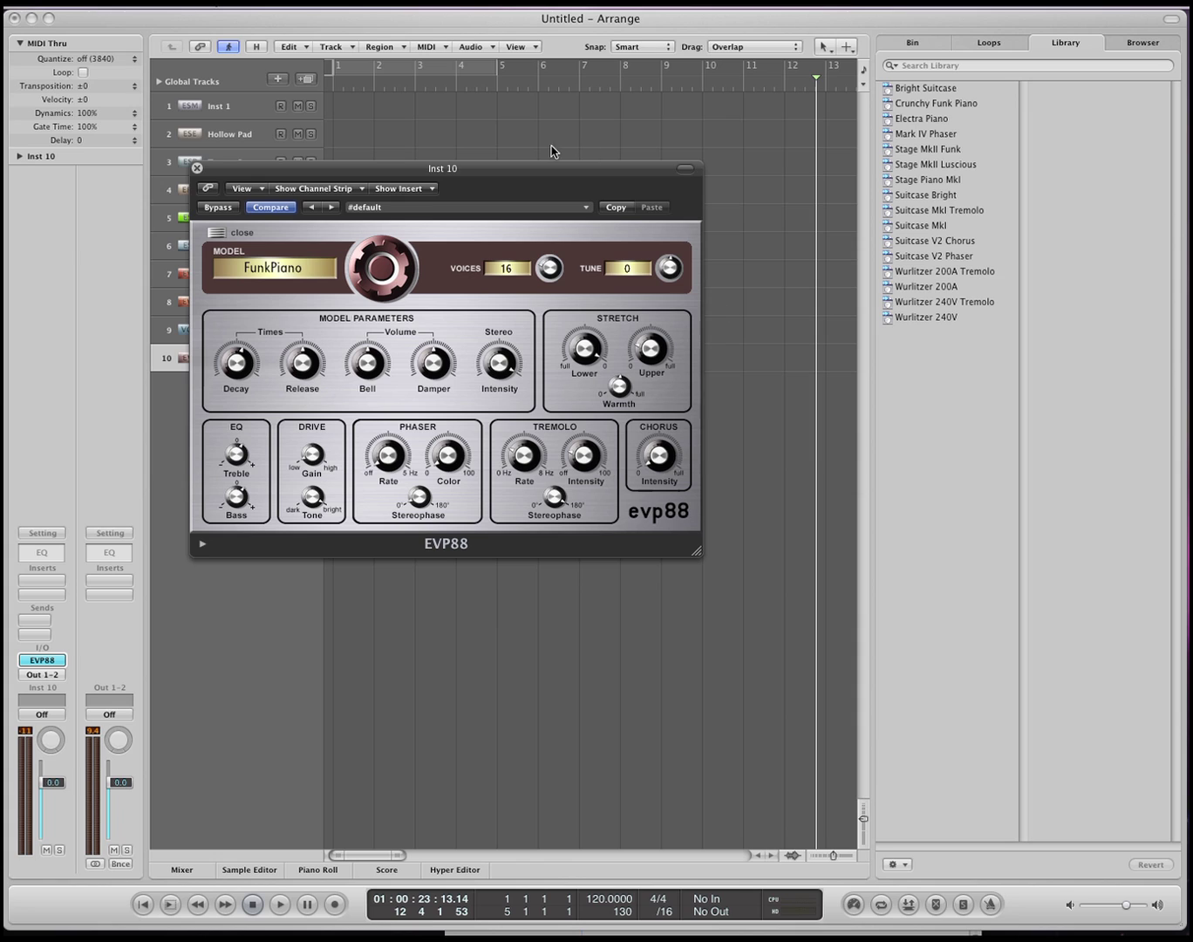
# Hide the EVP88 window and add another instrument track with the EXS24 sampler, moving its window onto the arrange area.
pyautogui.press('v')
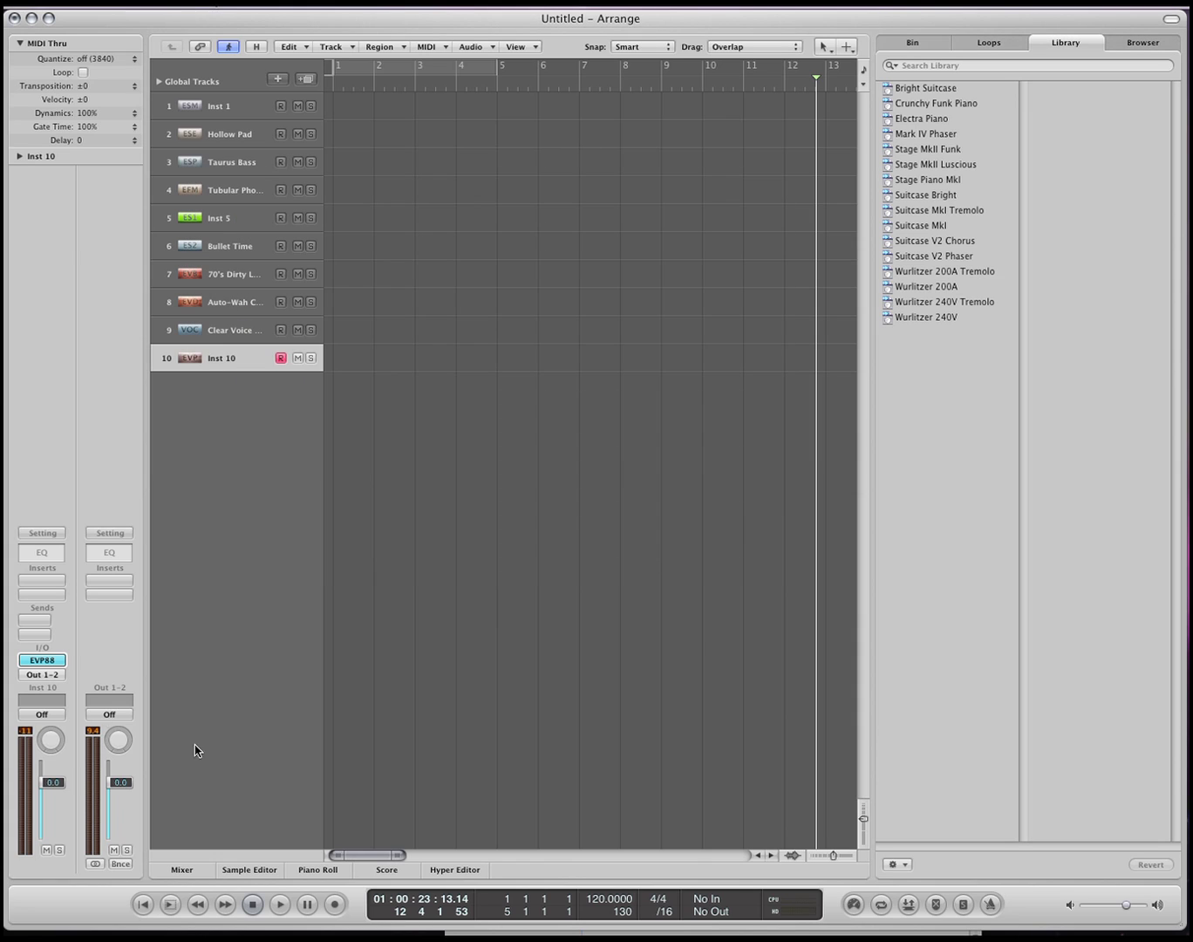
pyautogui.doubleClick(236, 551)
pyautogui.click(42, 660)
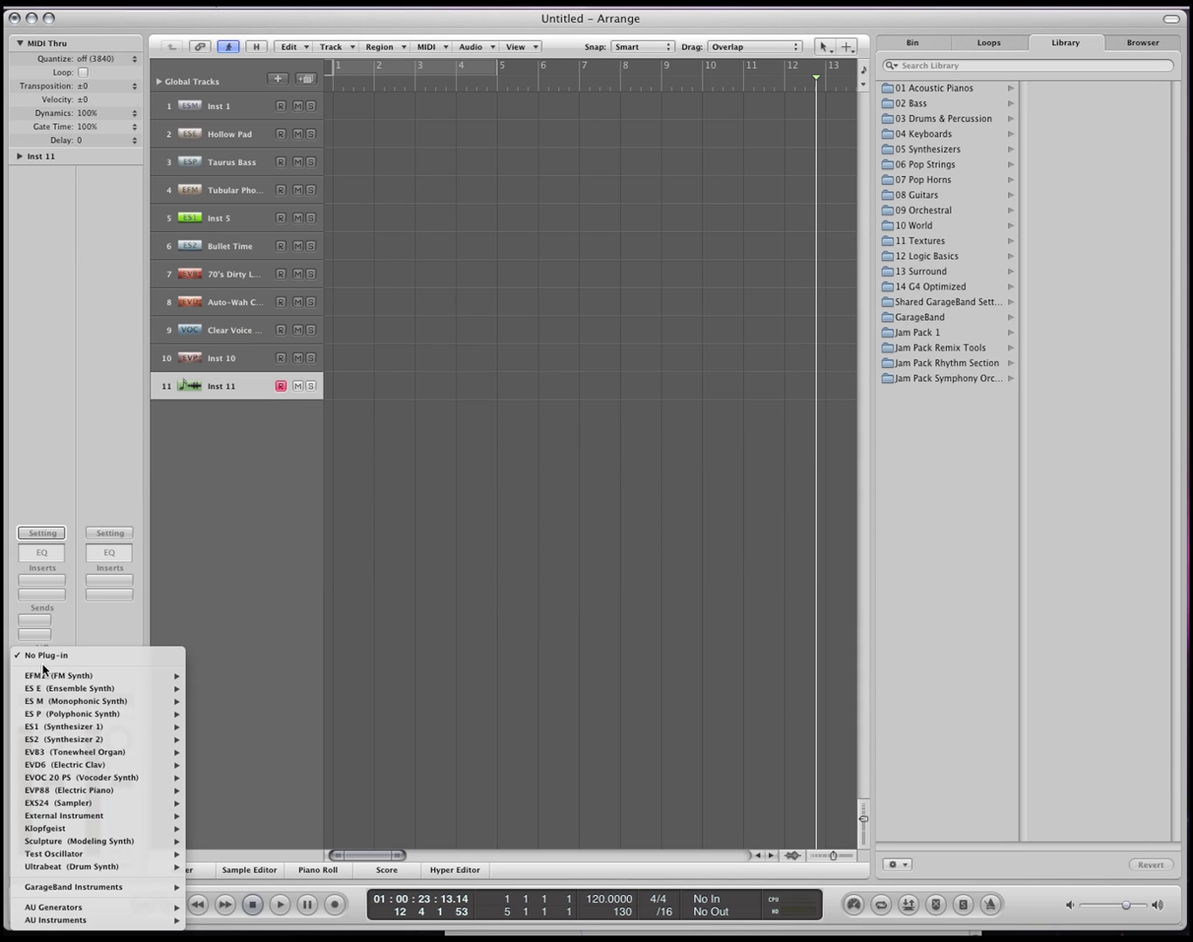
pyautogui.moveTo(79, 802)
pyautogui.click(218, 813)
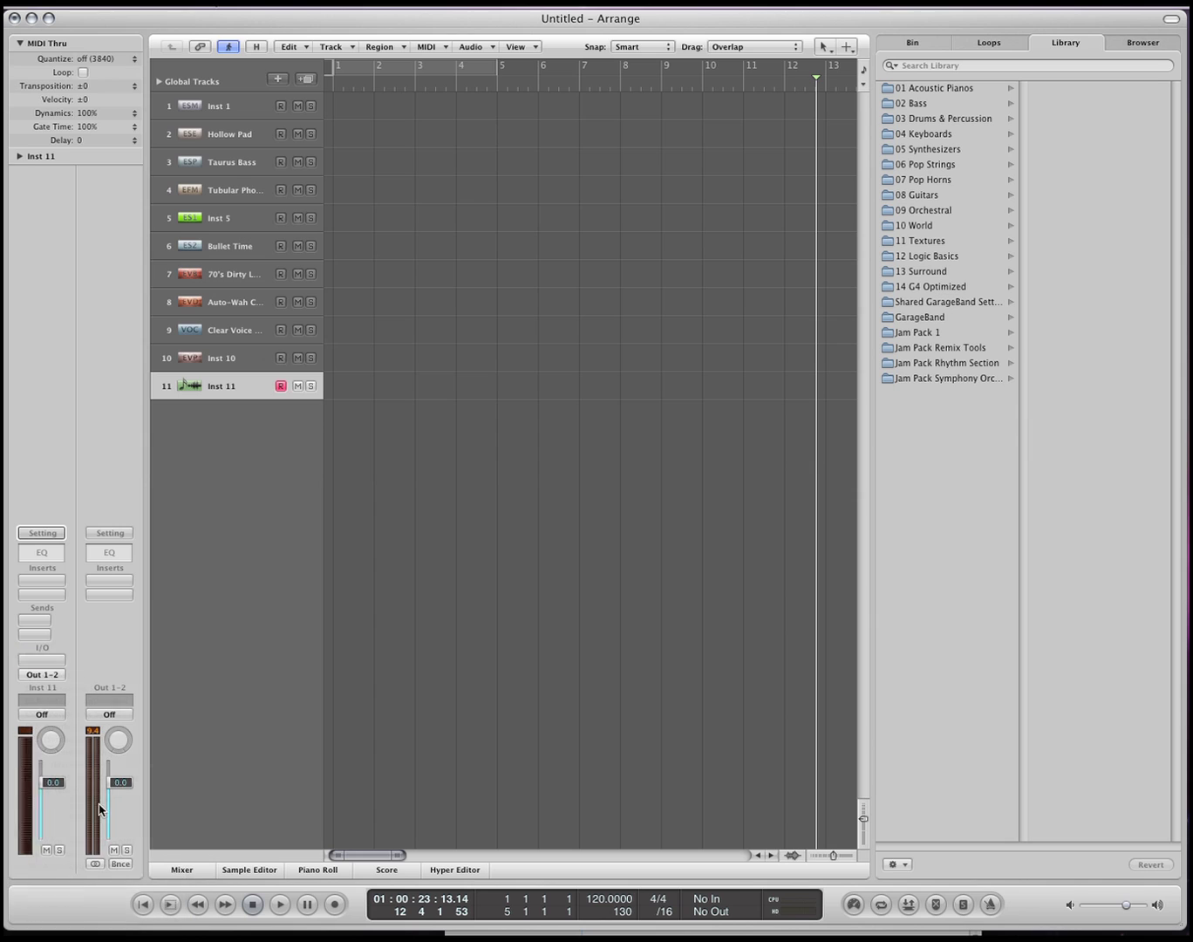
pyautogui.moveTo(275, 68); pyautogui.dragTo(650, 220)
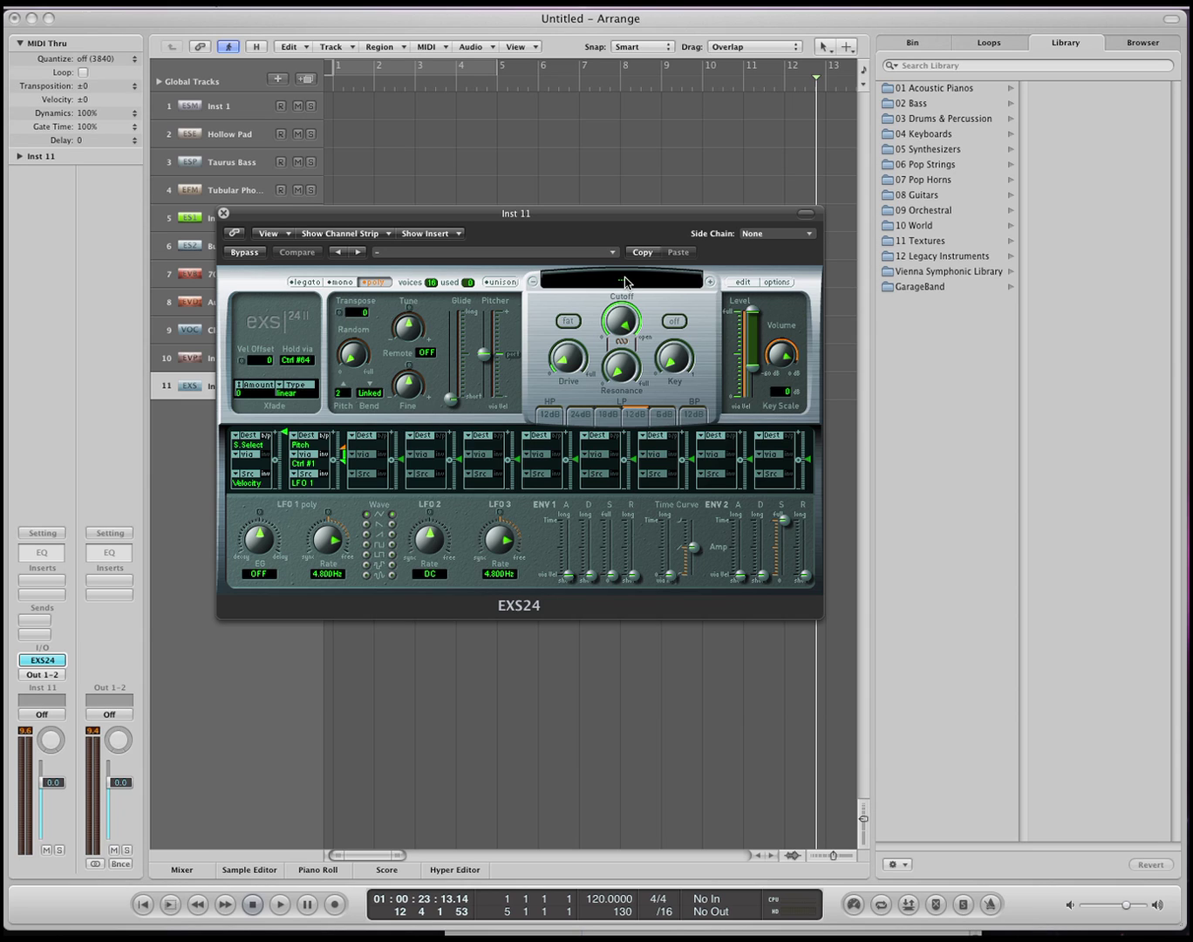
# Load the Classical Piano instrument from 01 Acoustic Pianos into the EXS24.
pyautogui.click(625, 282)
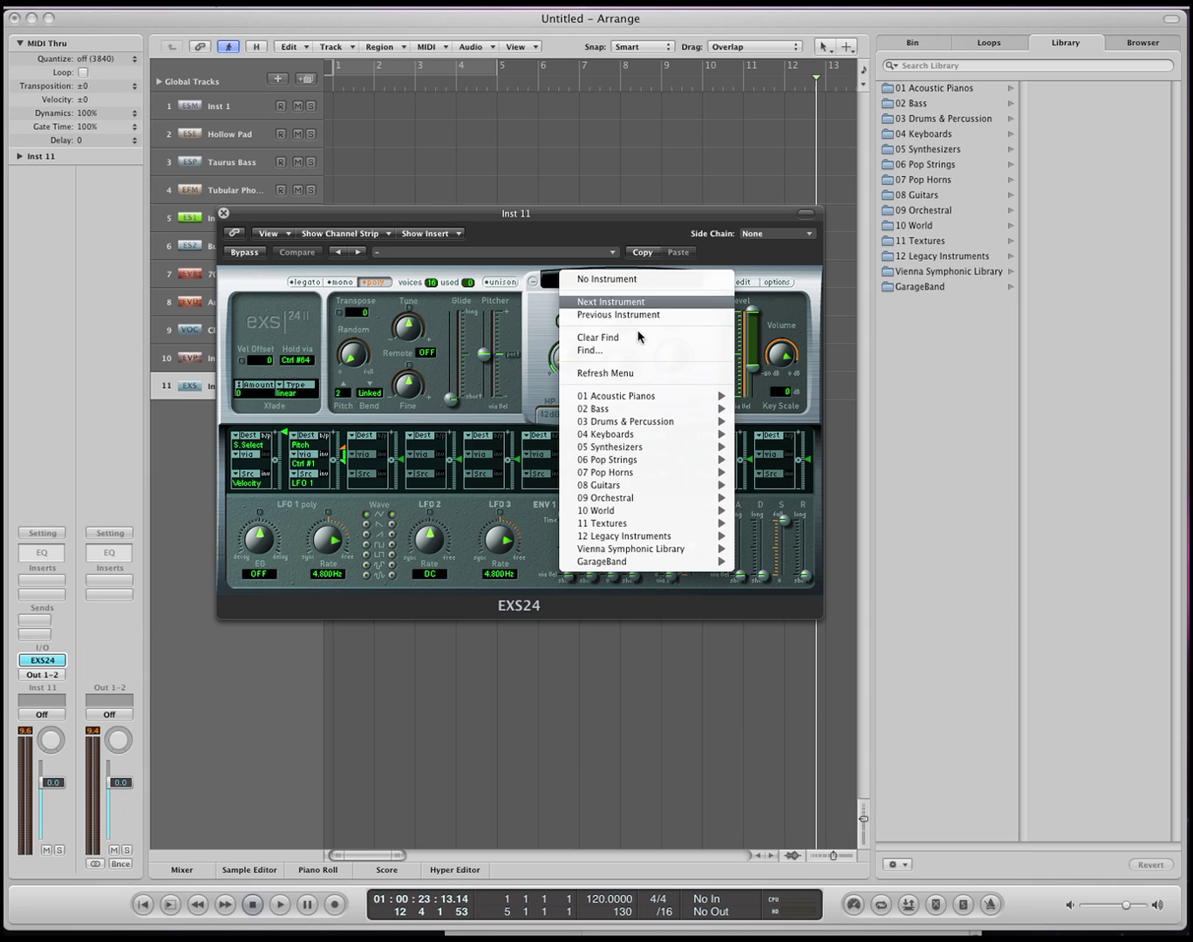
pyautogui.click(966, 165)
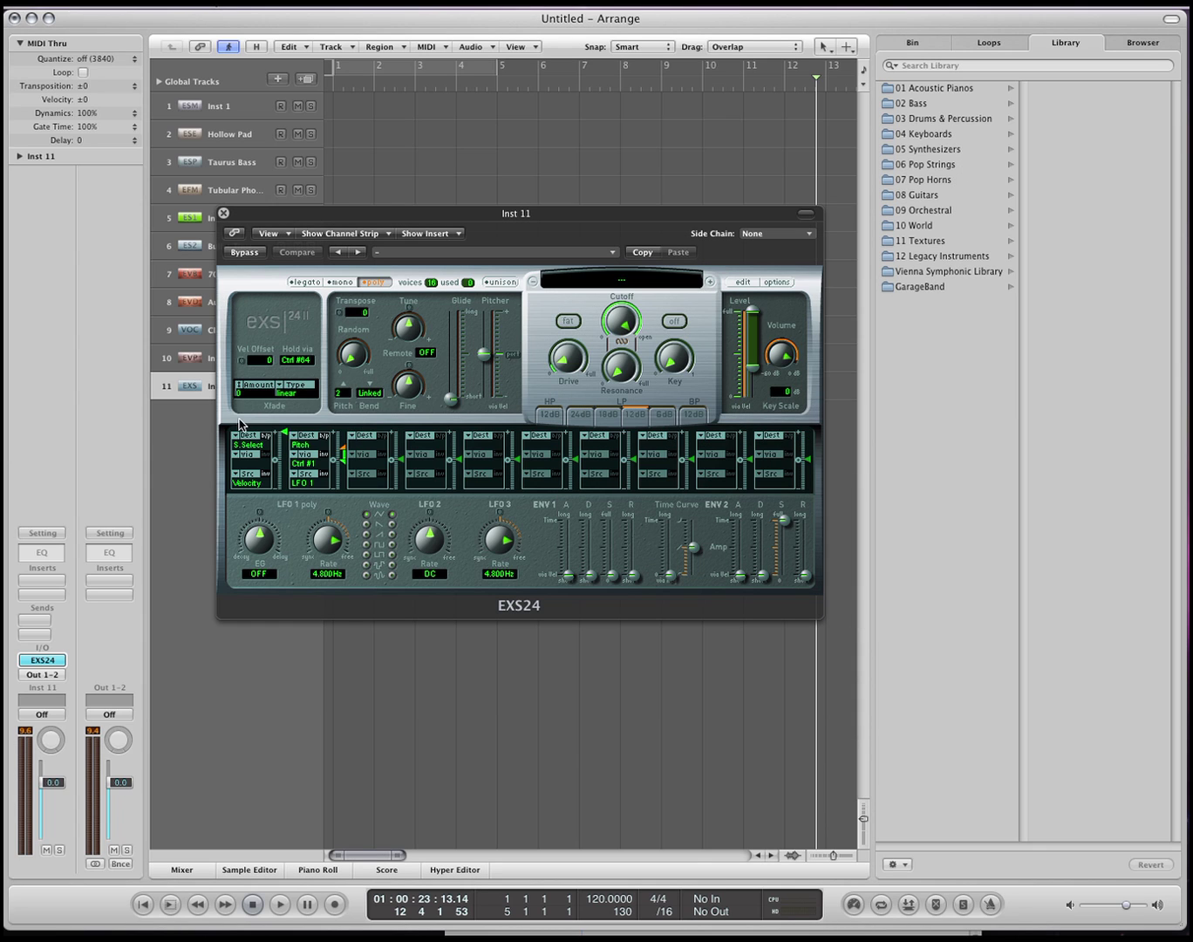
pyautogui.click(621, 283)
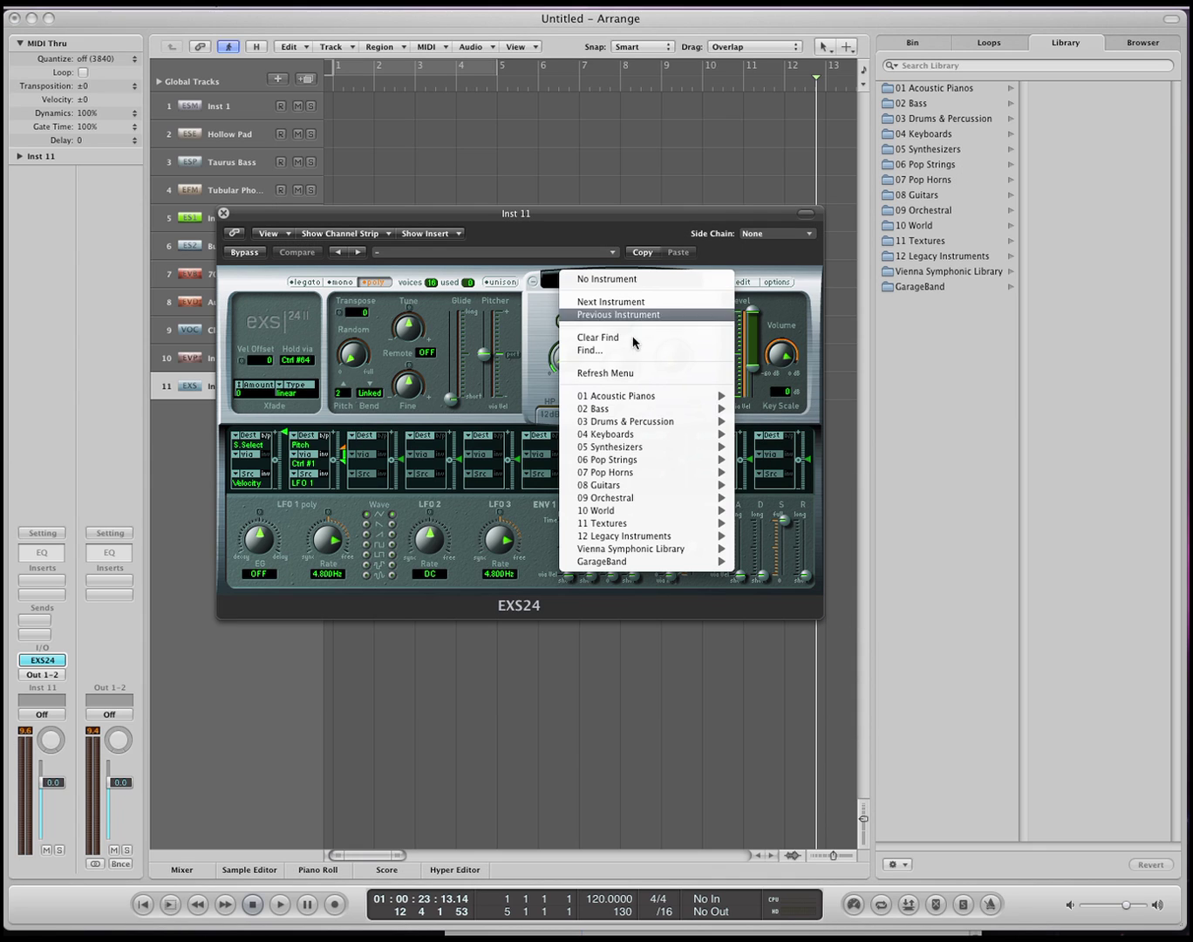
pyautogui.moveTo(656, 397)
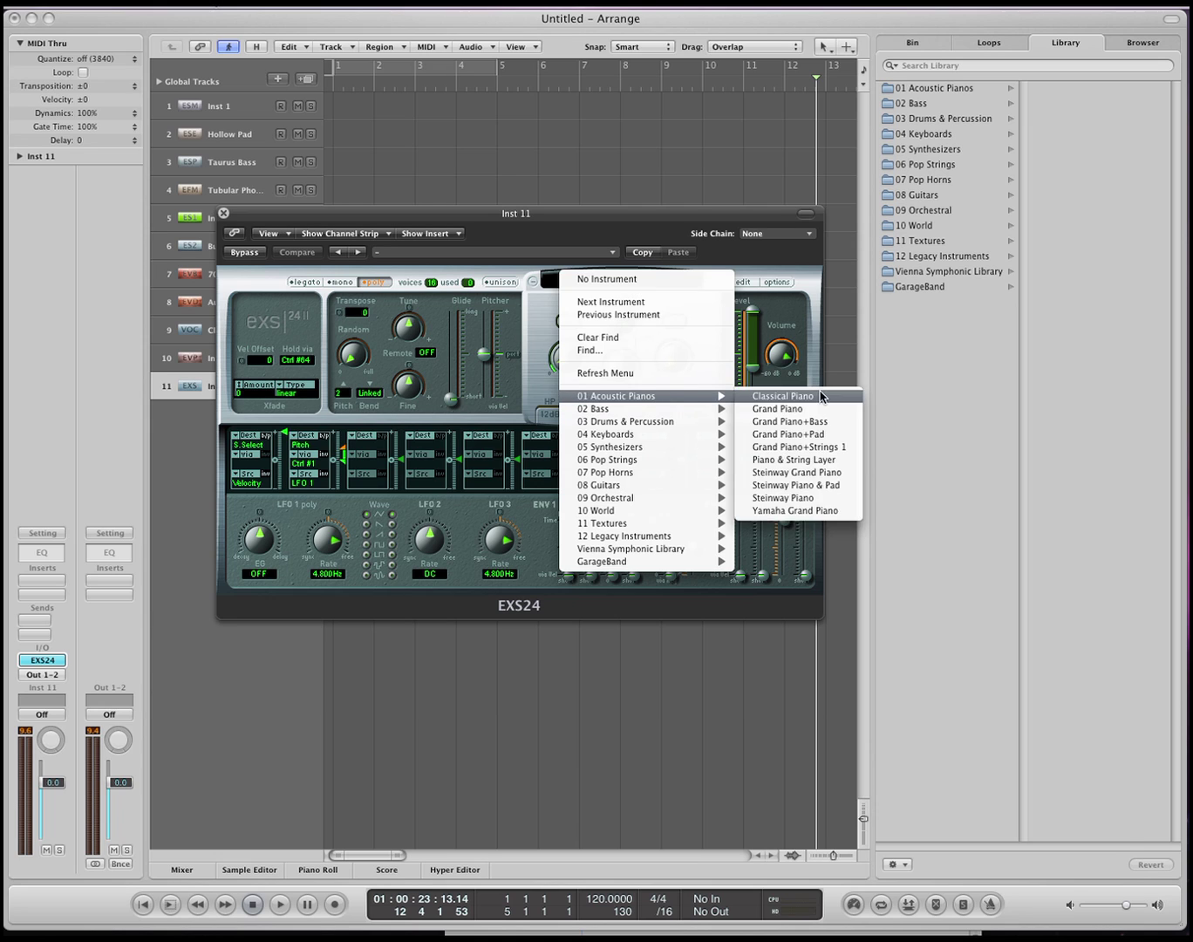
pyautogui.click(823, 394)
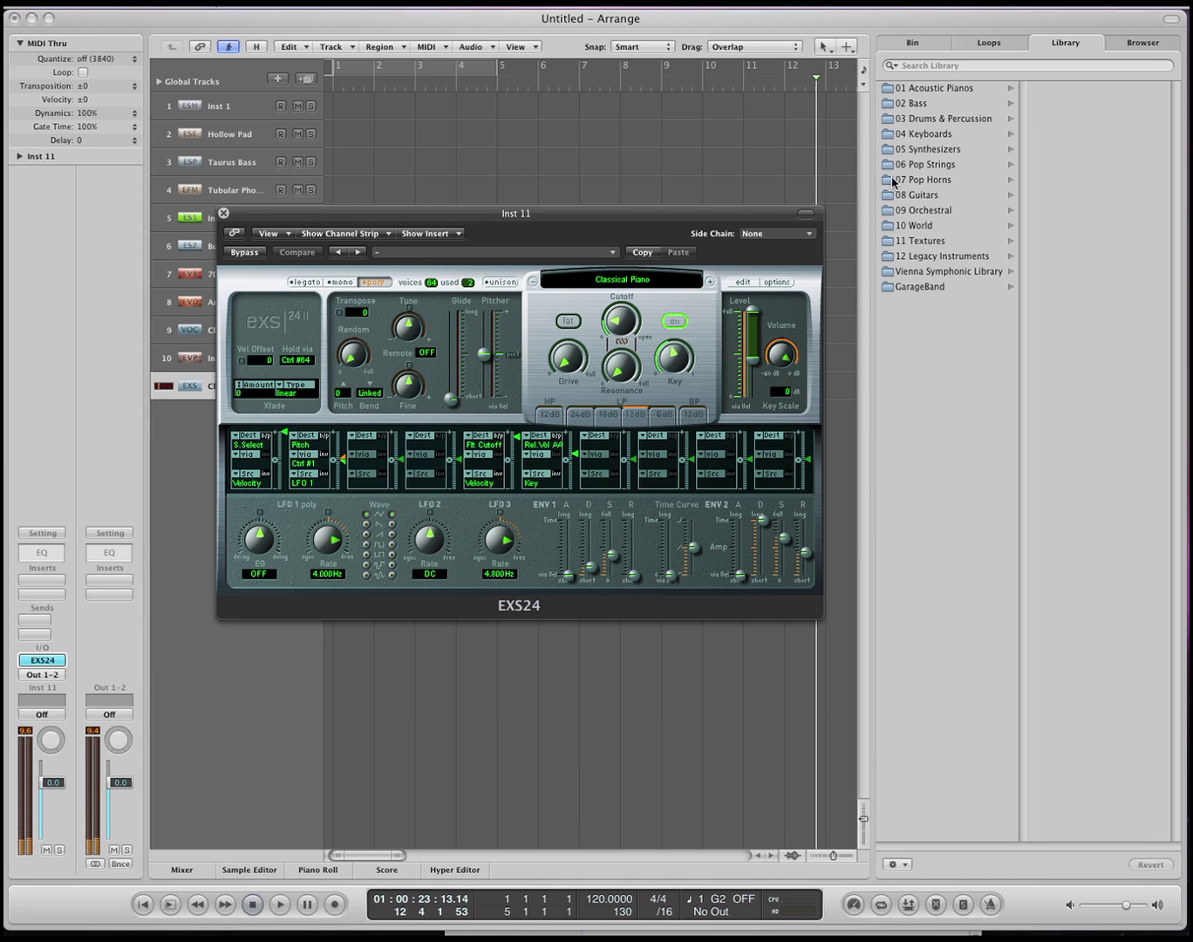
# Try the Attacke sound from the library's 05 Synthesizers, 01 Synth Leads folder in the EXS24, and replace it with Basic Velo.
pyautogui.click(897, 150)
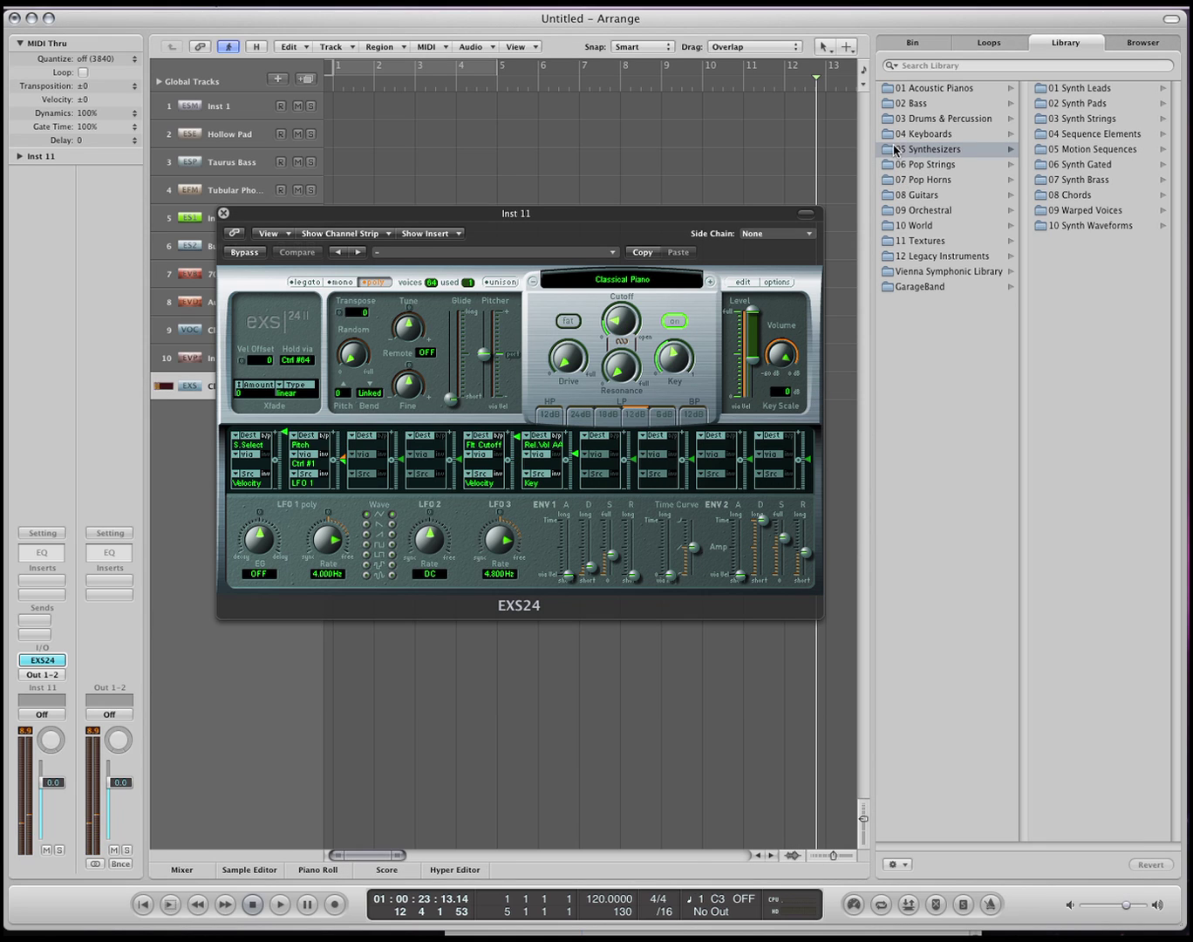
pyautogui.click(1095, 90)
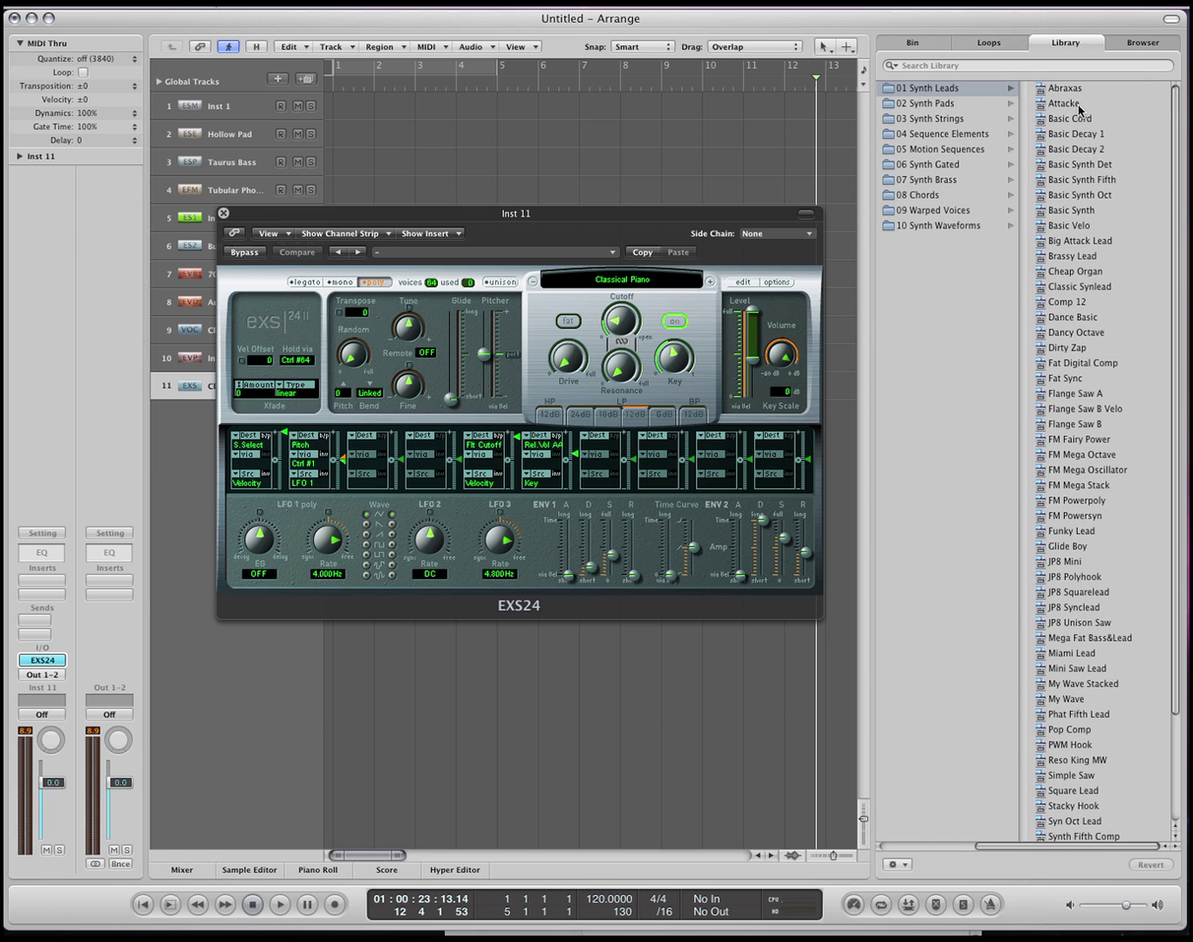
pyautogui.click(1078, 109)
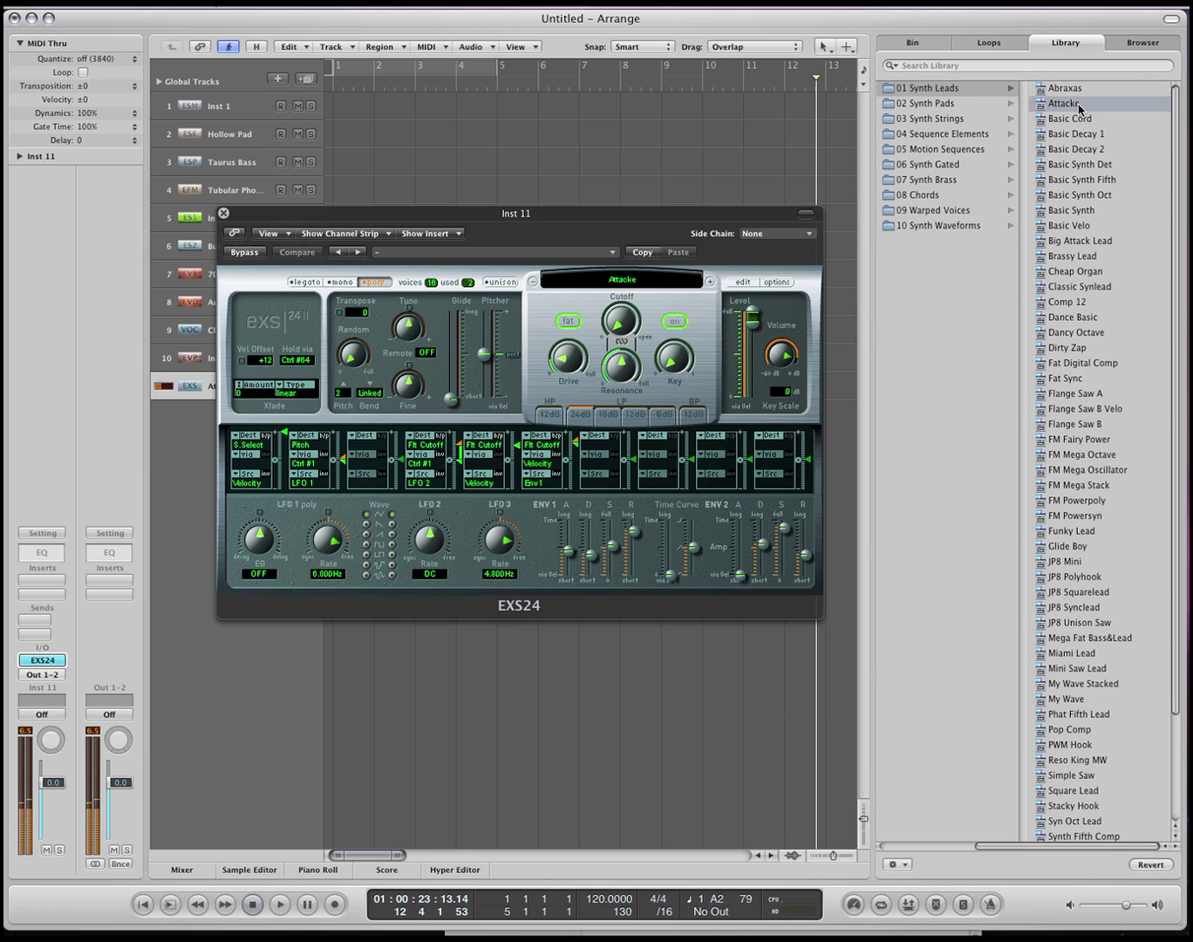
pyautogui.click(1083, 225)
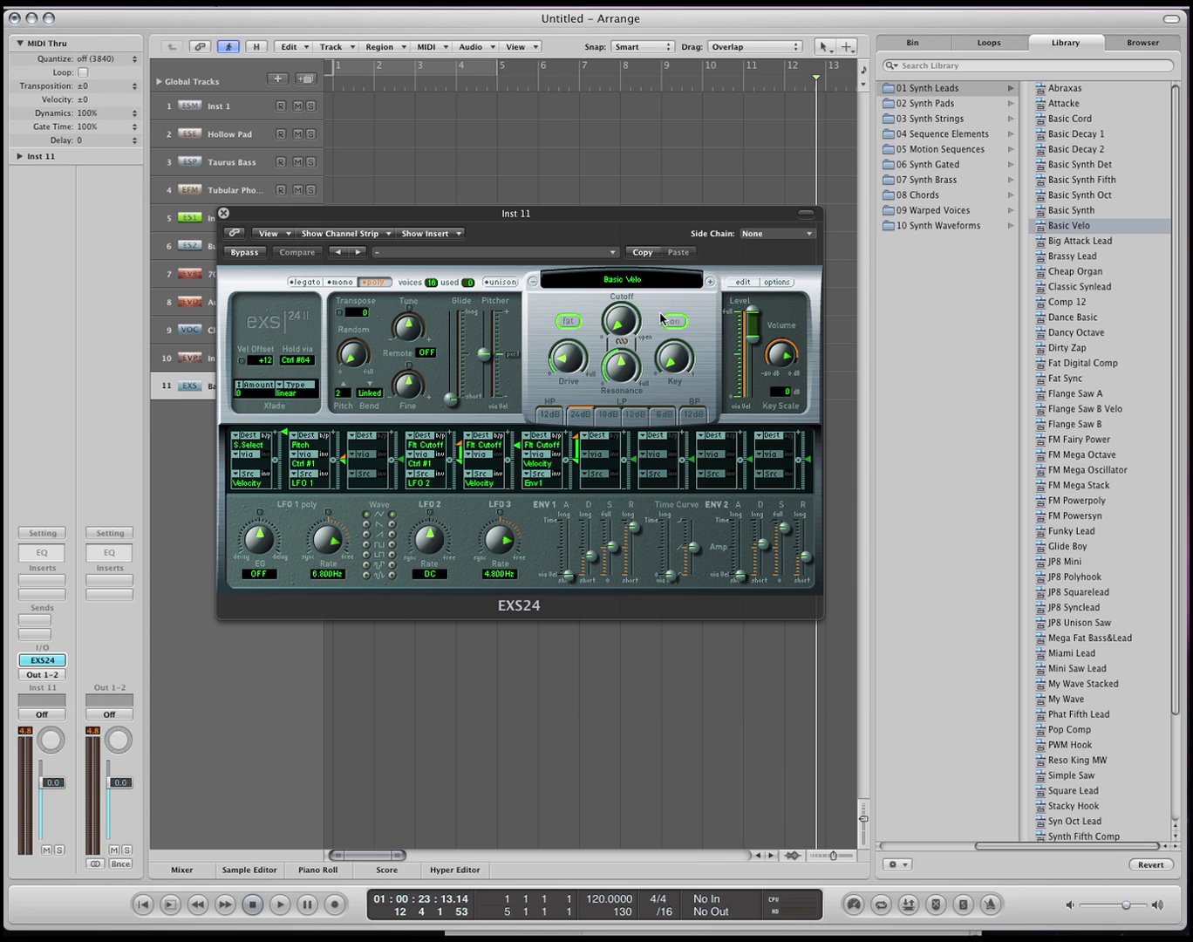
# Try the EXS24's filter controls and fine tuning on Basic Velo, and raise the glide time and return it to short.
pyautogui.moveTo(635, 330); pyautogui.dragTo(623, 373)
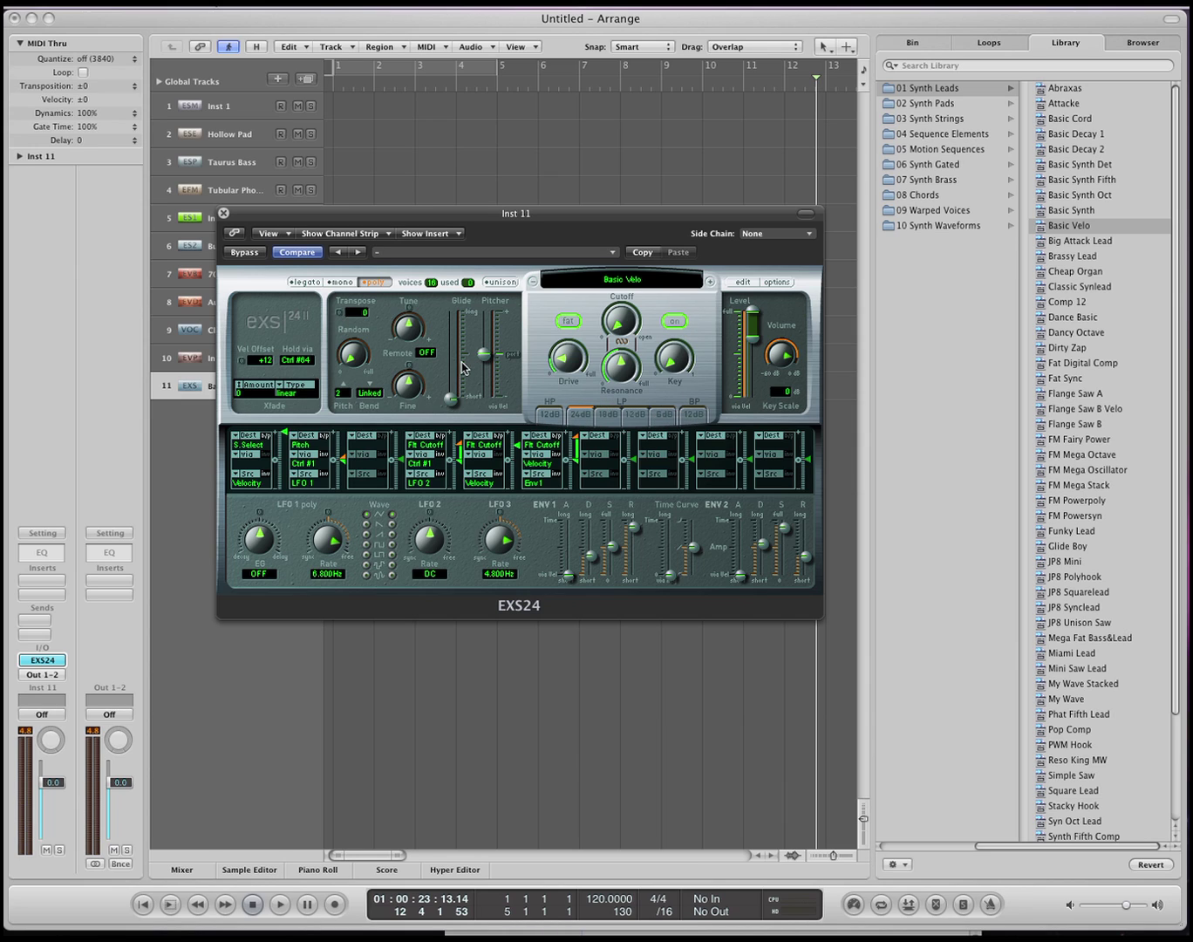
pyautogui.moveTo(410, 332); pyautogui.dragTo(399, 440)
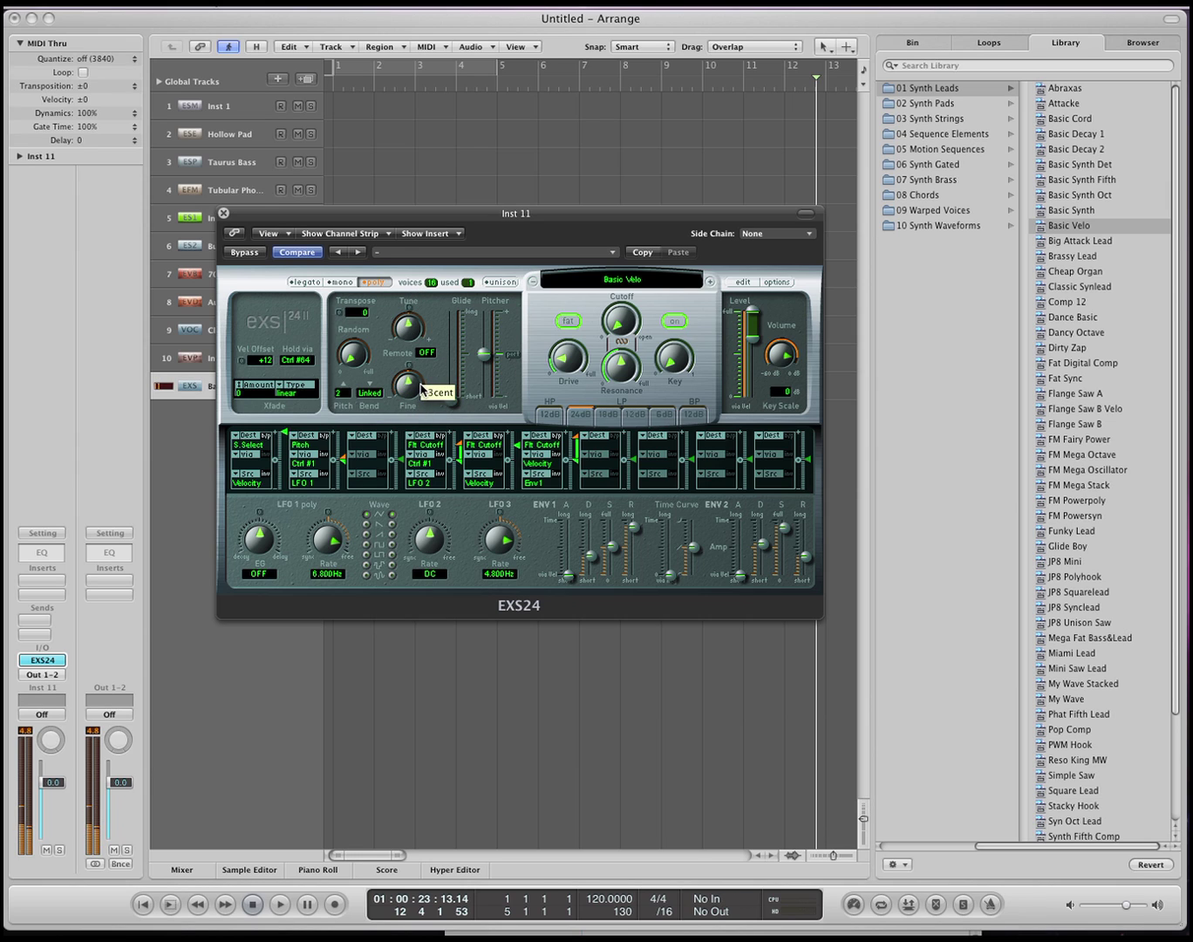
pyautogui.moveTo(454, 398); pyautogui.dragTo(457, 345)
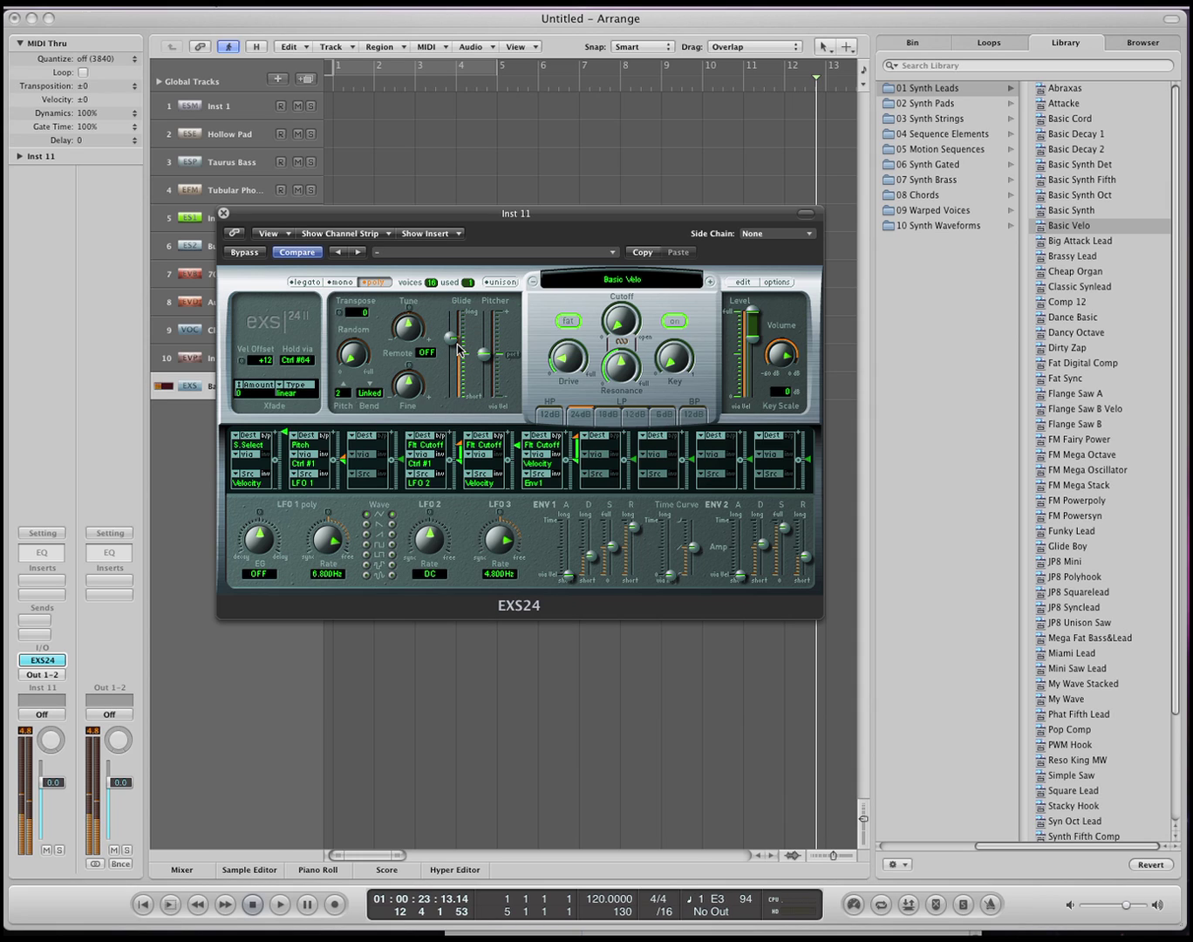
pyautogui.click(451, 344)
pyautogui.moveTo(451, 344); pyautogui.dragTo(451, 419)
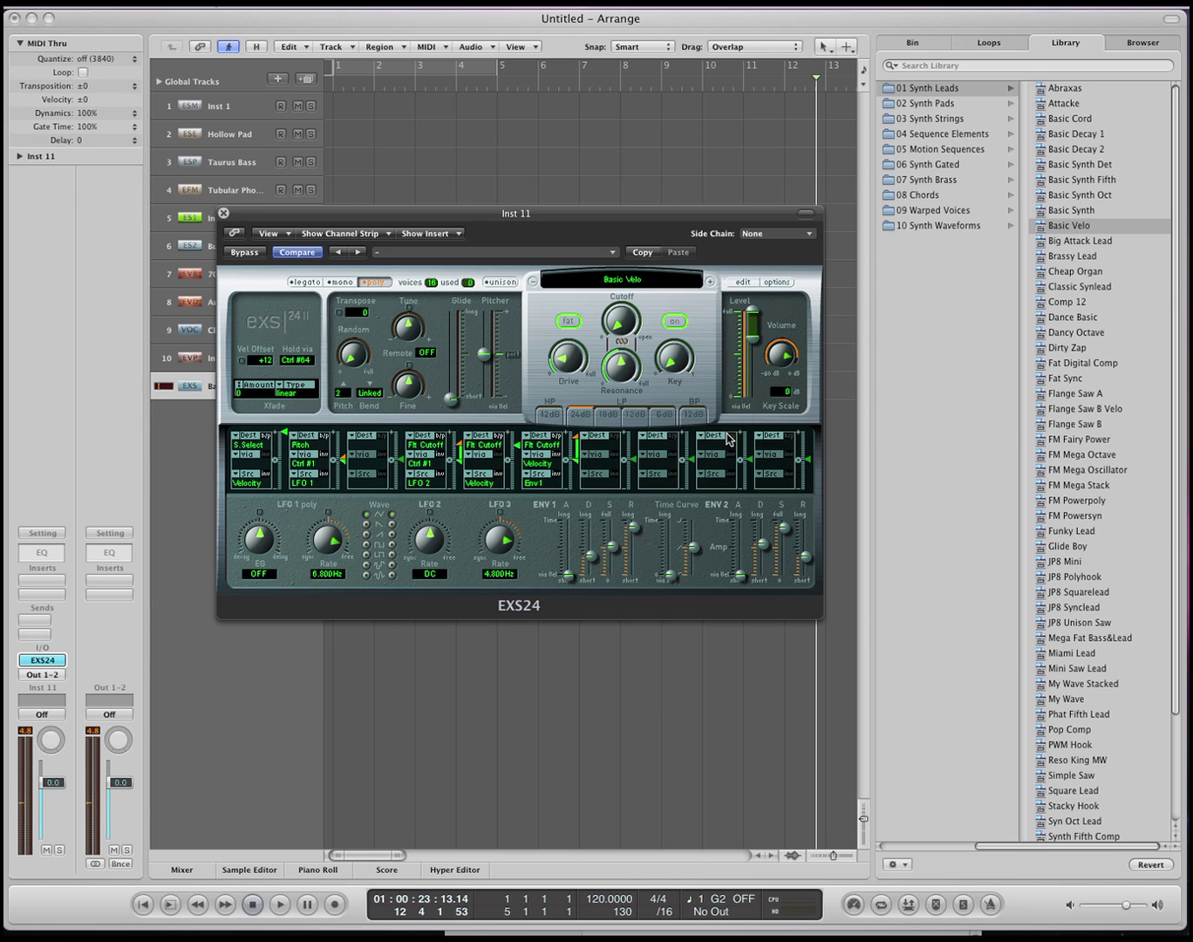
# Try different velocity ranges on the EXS24's Level slider, including about -26.0 dB to -4.5 dB.
pyautogui.click(762, 346)
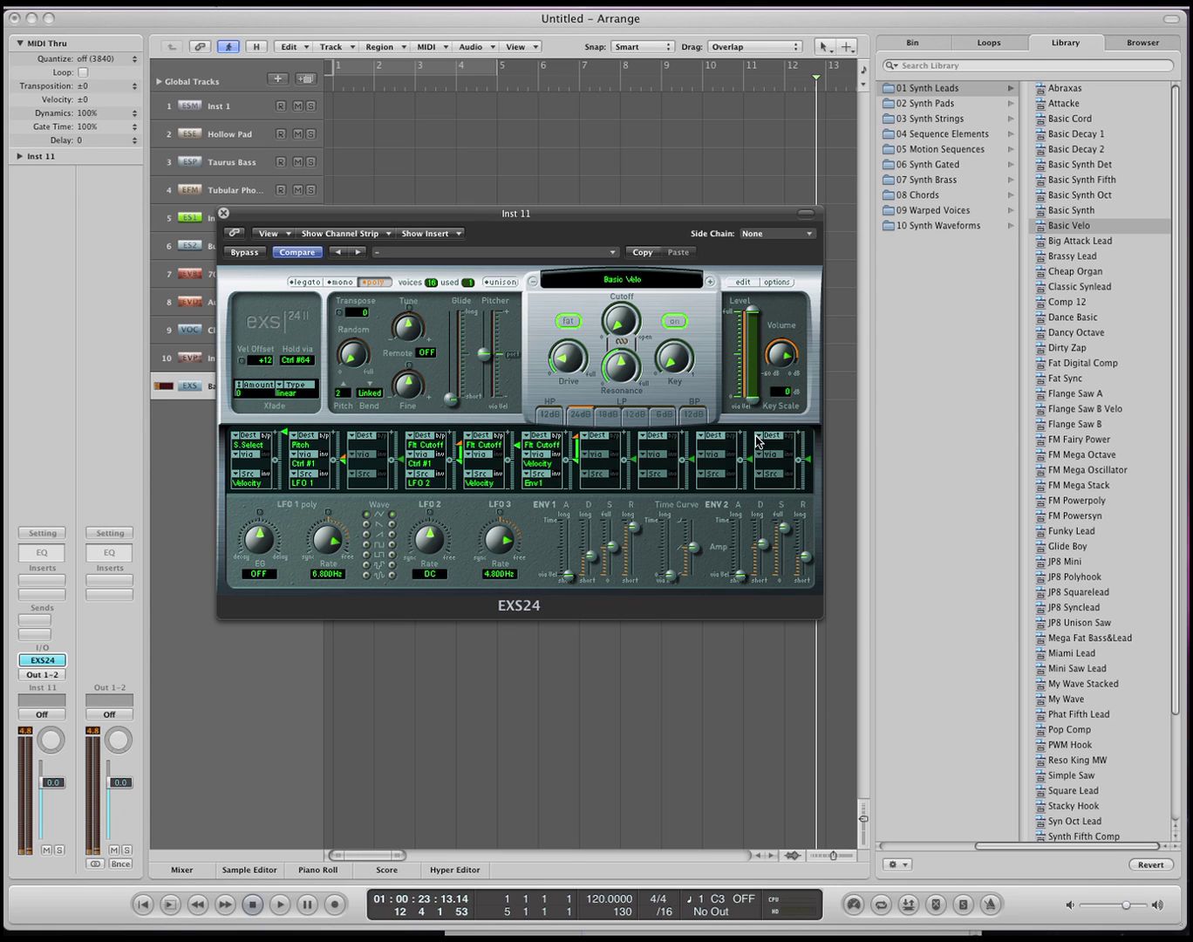
pyautogui.moveTo(750, 403); pyautogui.dragTo(754, 331)
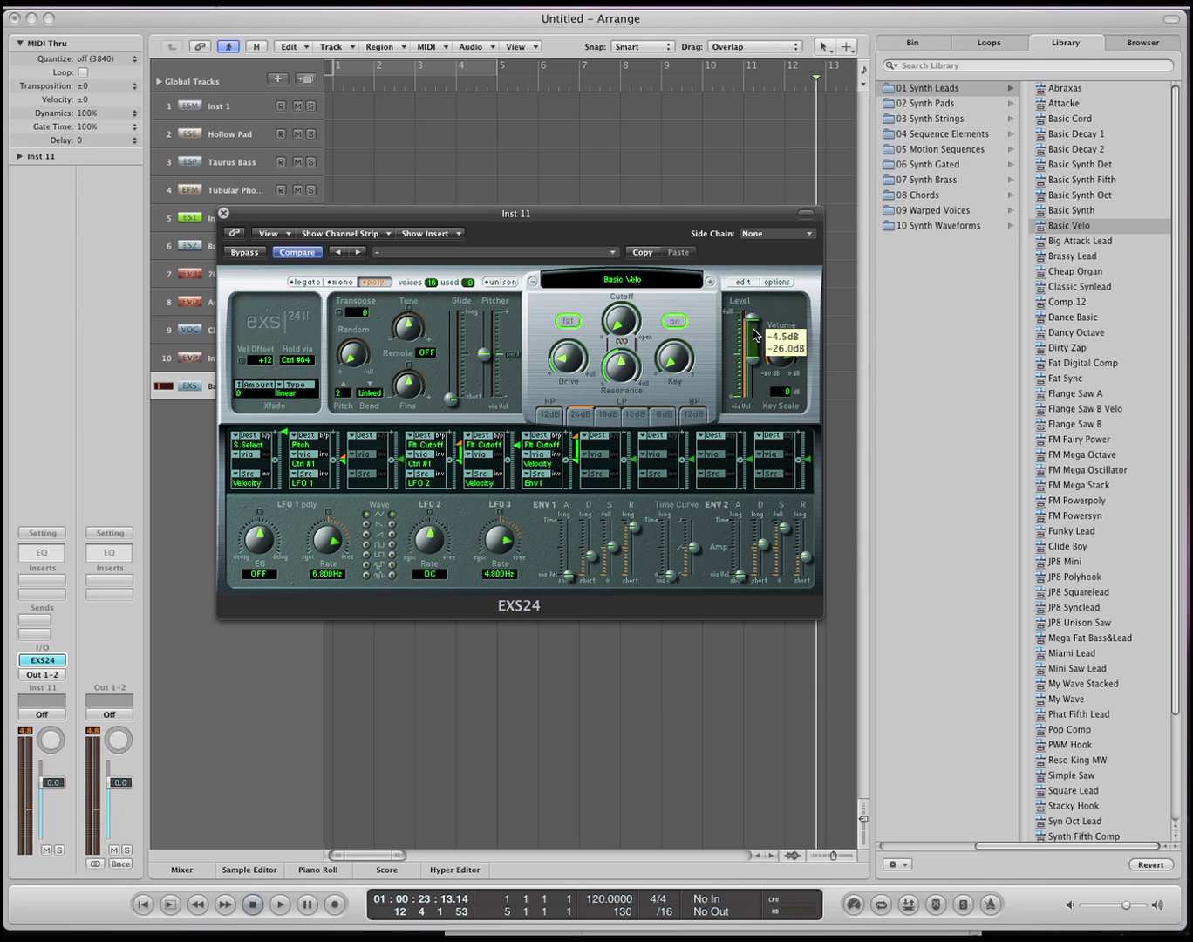
pyautogui.click(789, 358)
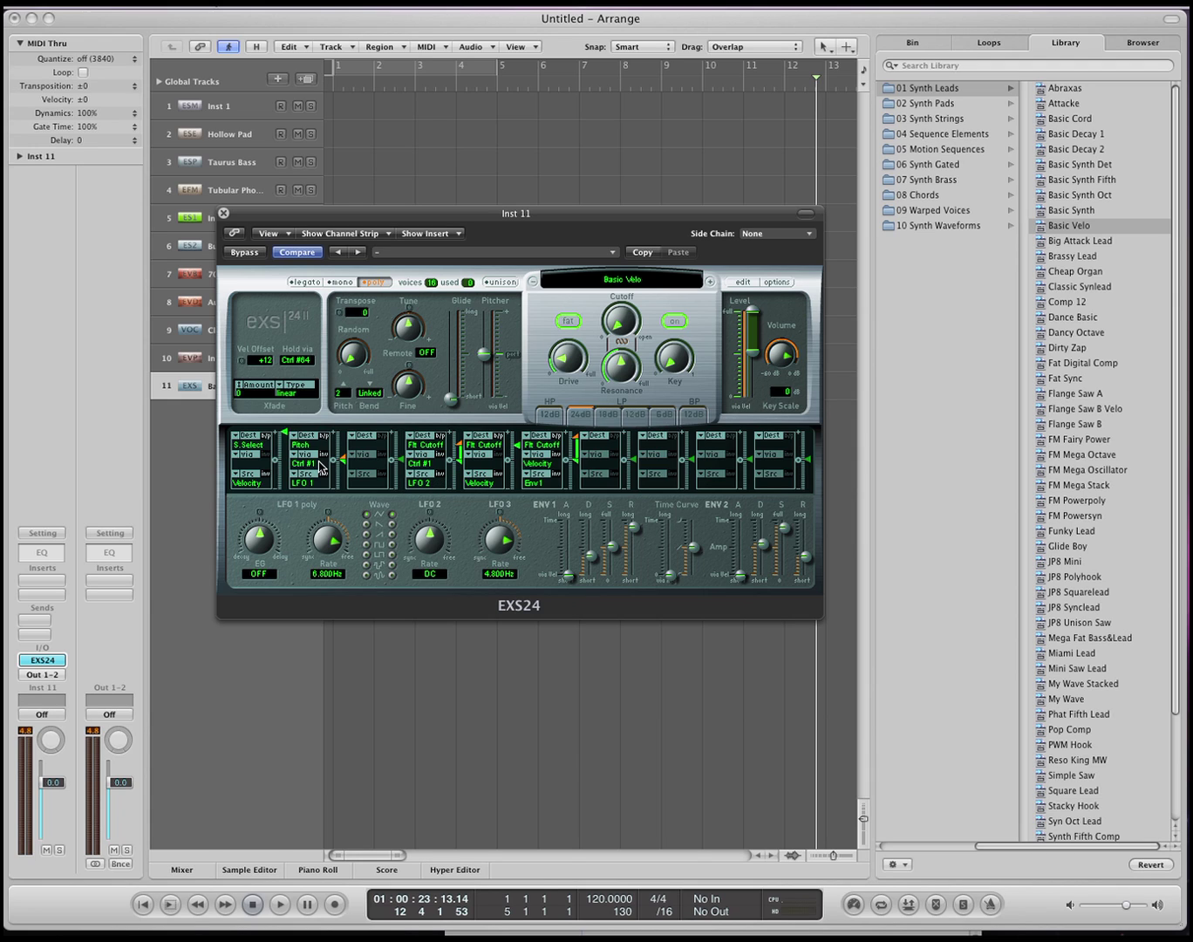
# Widen the modulation amount of the Ctrl #1-controlled LFO 1 to Pitch routing, and bypass the LFO 2 to filter cutoff routing.
pyautogui.moveTo(343, 462)
pyautogui.moveTo(343, 463); pyautogui.dragTo(346, 437)
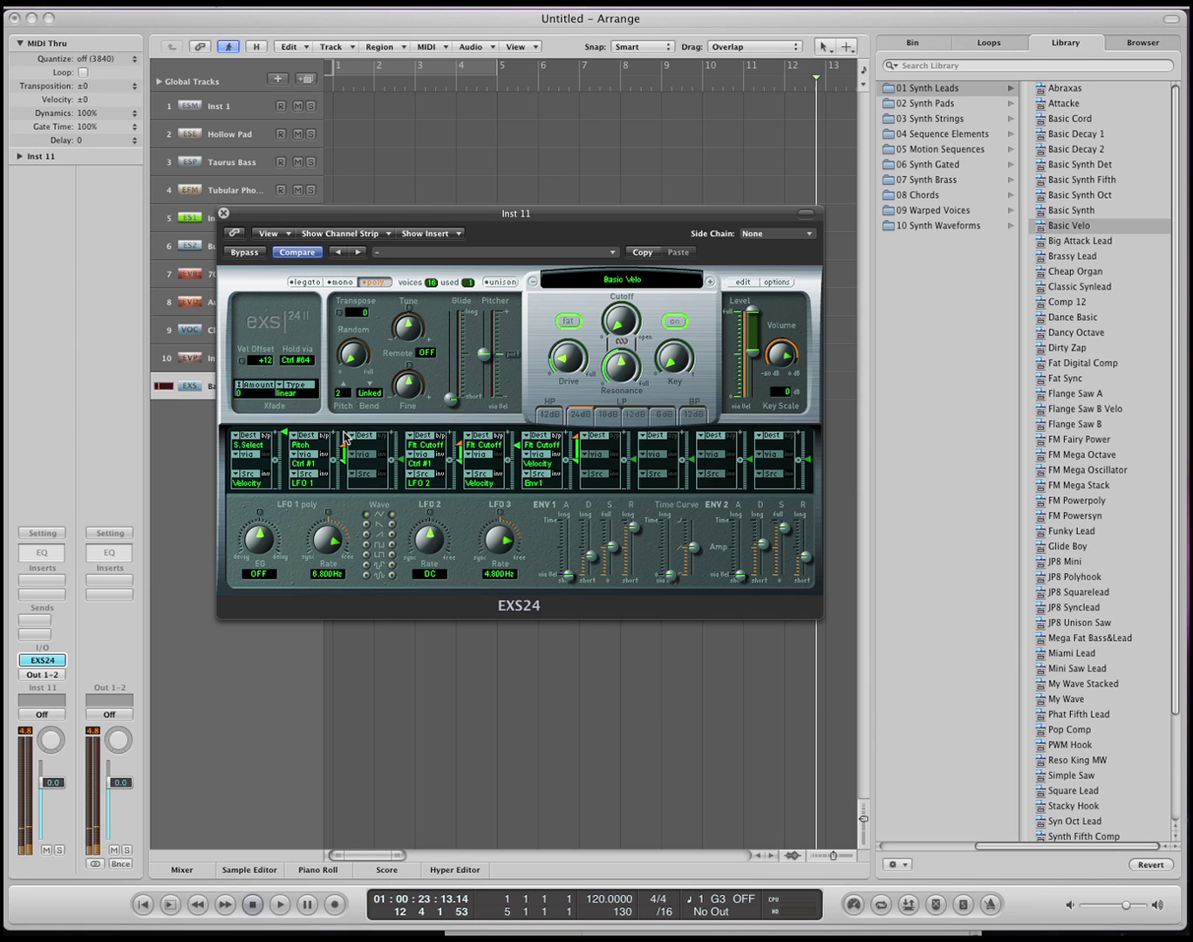
pyautogui.moveTo(348, 443); pyautogui.dragTo(346, 414)
pyautogui.click(309, 466)
pyautogui.click(310, 466)
pyautogui.click(426, 463)
pyautogui.click(426, 457)
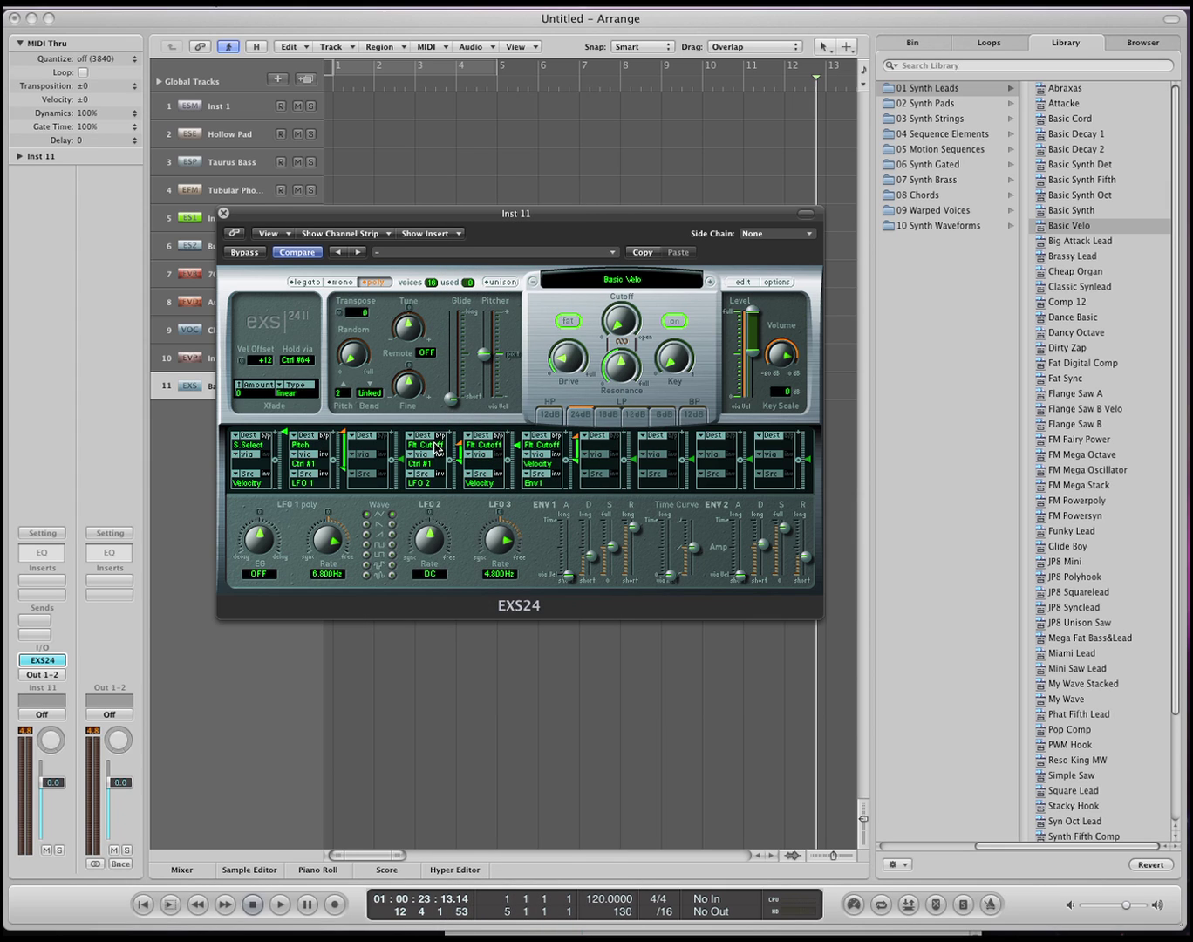
pyautogui.click(441, 436)
# Lower LFO 1's rate to 2.430 Hz and try its EG decay at about -6533 ms.
pyautogui.moveTo(337, 538); pyautogui.dragTo(332, 541)
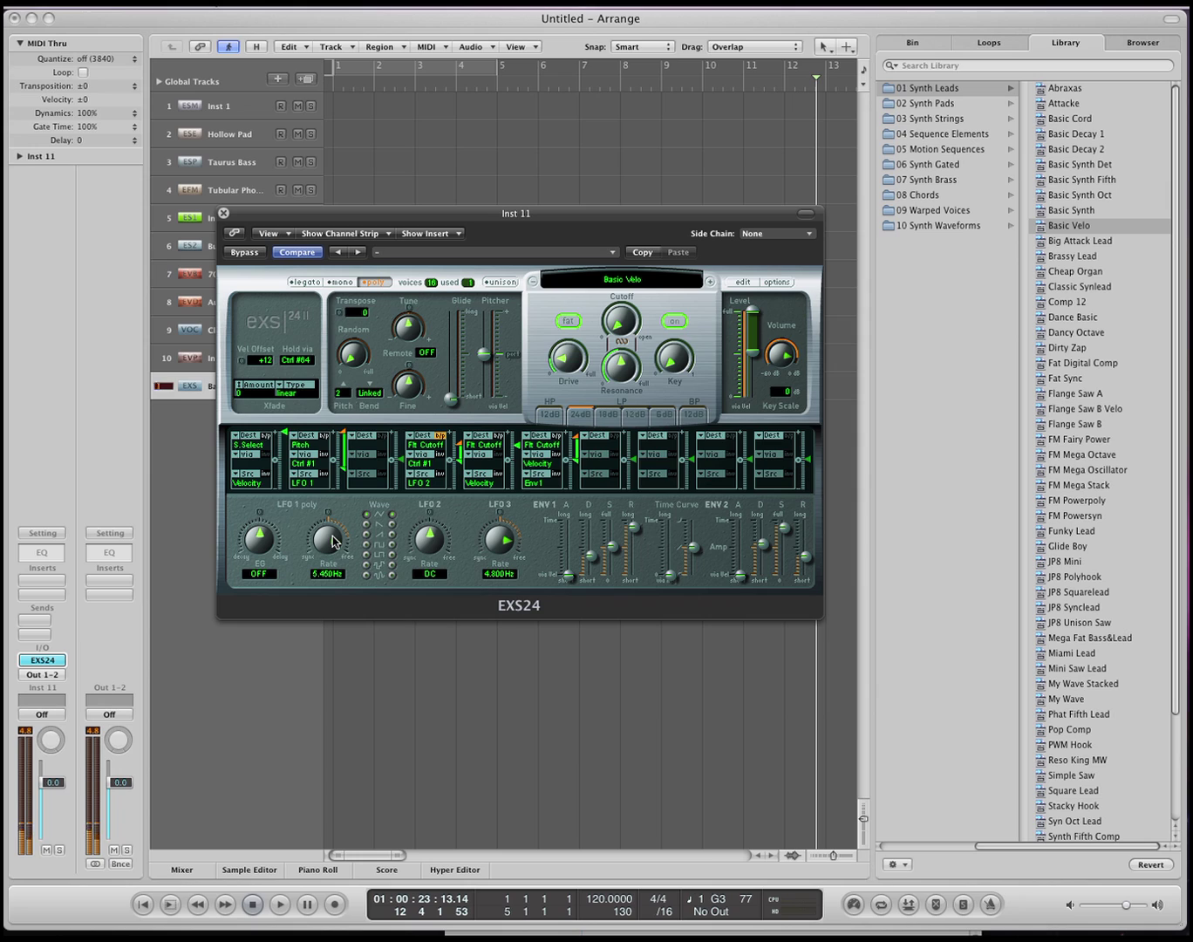
pyautogui.moveTo(332, 540)
pyautogui.mouseDown()
pyautogui.moveTo(332, 523)
pyautogui.moveTo(334, 558)
pyautogui.moveTo(331, 544)
pyautogui.mouseUp()
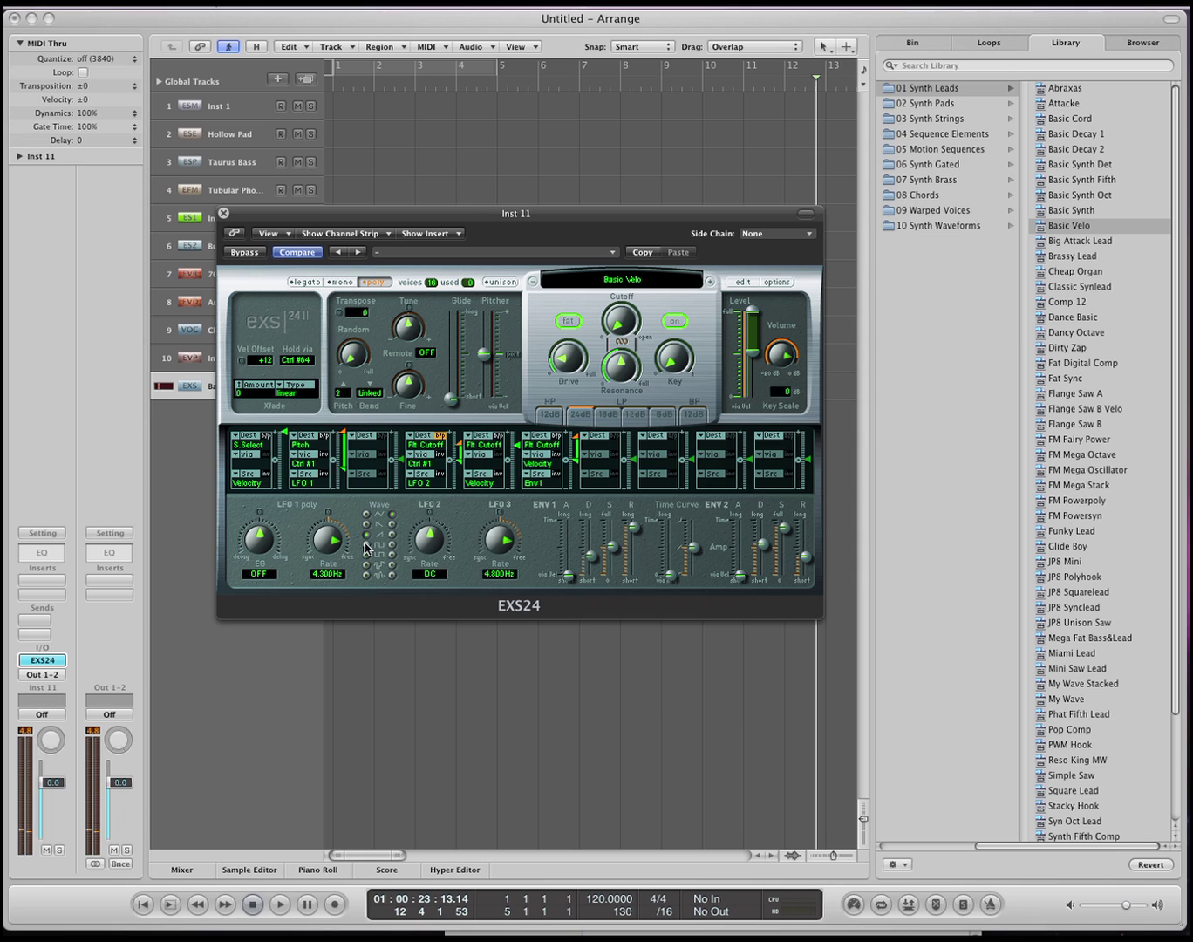
pyautogui.moveTo(328, 548); pyautogui.dragTo(328, 559)
pyautogui.moveTo(260, 550)
pyautogui.mouseDown()
pyautogui.moveTo(264, 527)
pyautogui.moveTo(259, 580)
pyautogui.mouseUp()
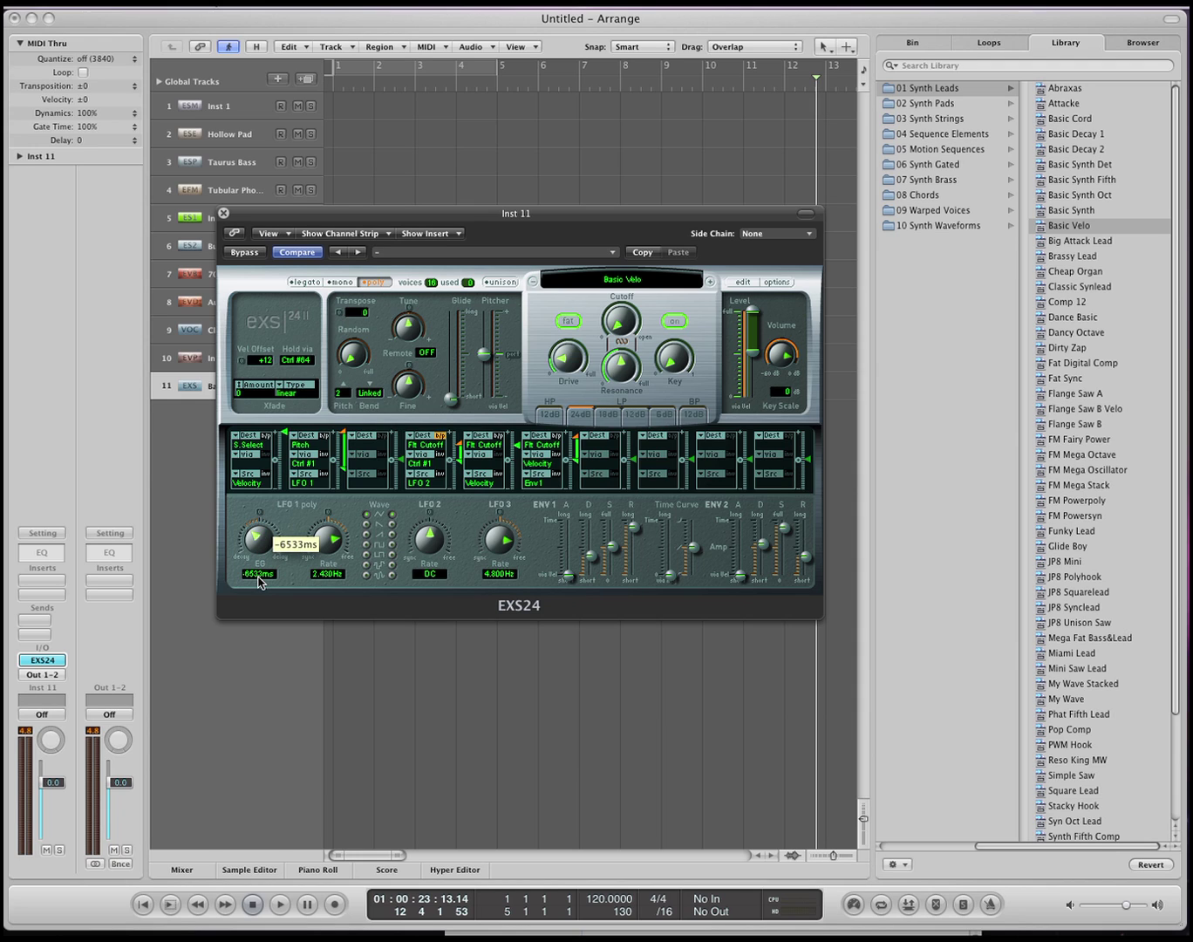
pyautogui.moveTo(259, 582); pyautogui.dragTo(259, 560)
# Open the EXS24 Instrument Editor for Basic Velo and enlarge its window to show the zones' full parameter columns.
pyautogui.click(749, 286)
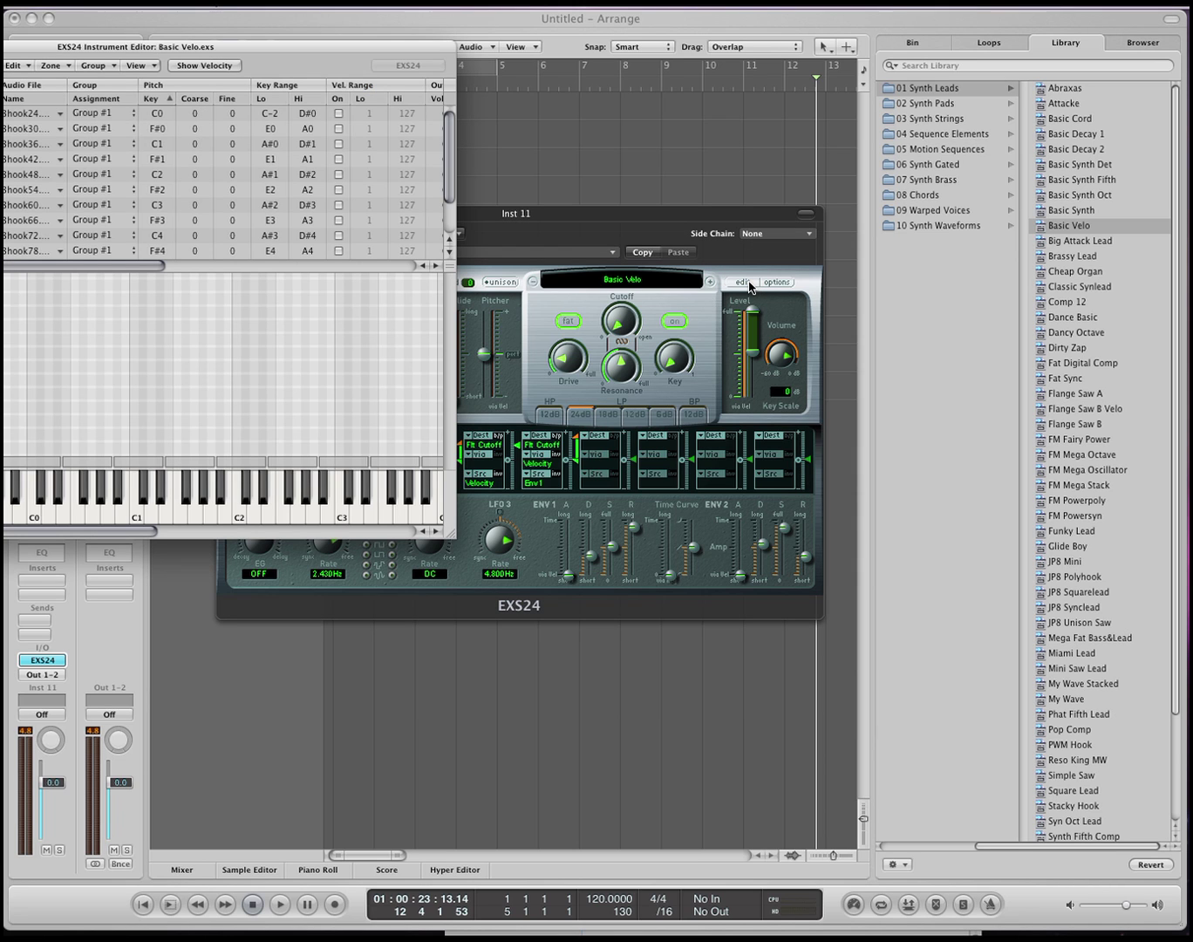
pyautogui.moveTo(359, 48); pyautogui.dragTo(642, 224)
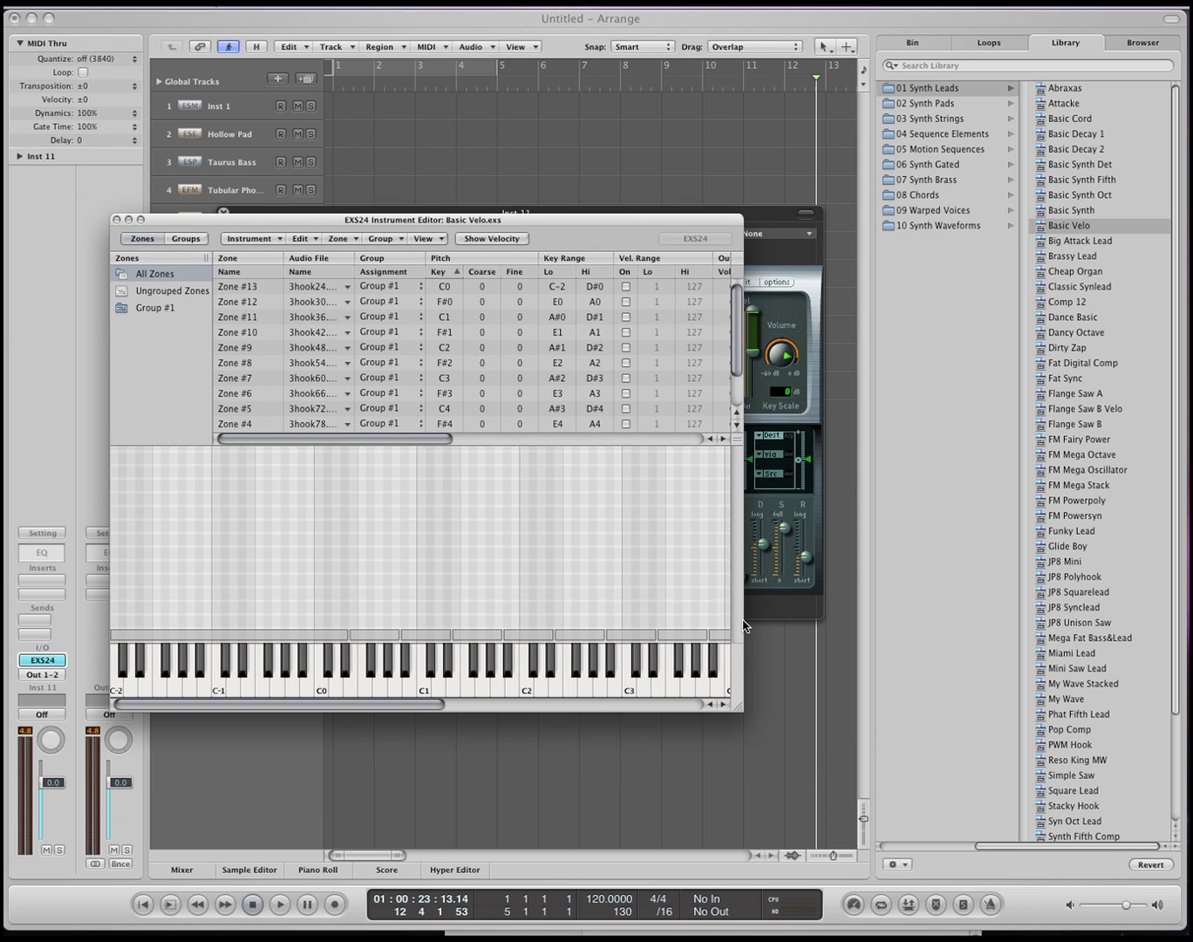
pyautogui.moveTo(740, 711); pyautogui.dragTo(1154, 859)
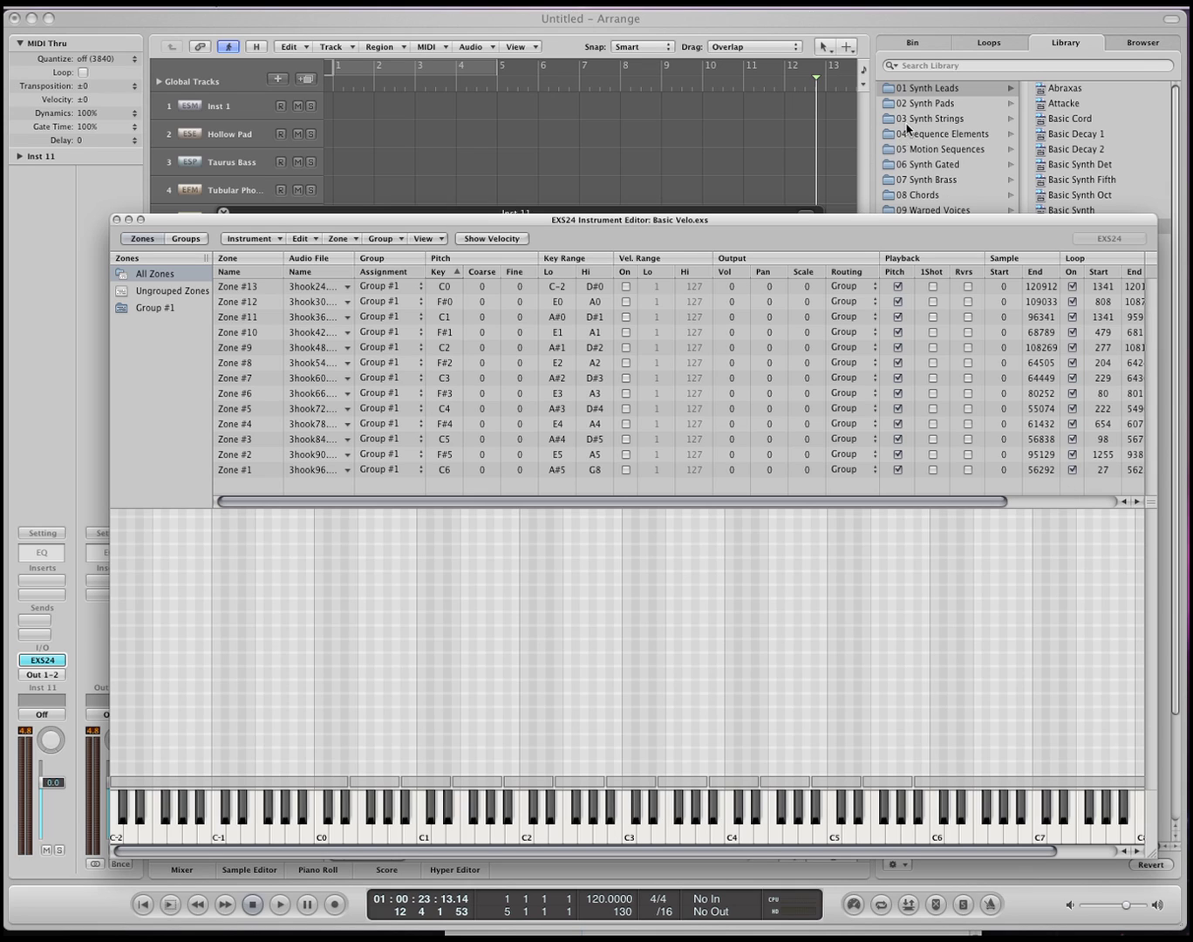
# Load Classical Piano from the library's 01 Acoustic Pianos folder into the EXS24, view its zones, and close the instrument editor.
pyautogui.hscroll(-3, 912, 129)
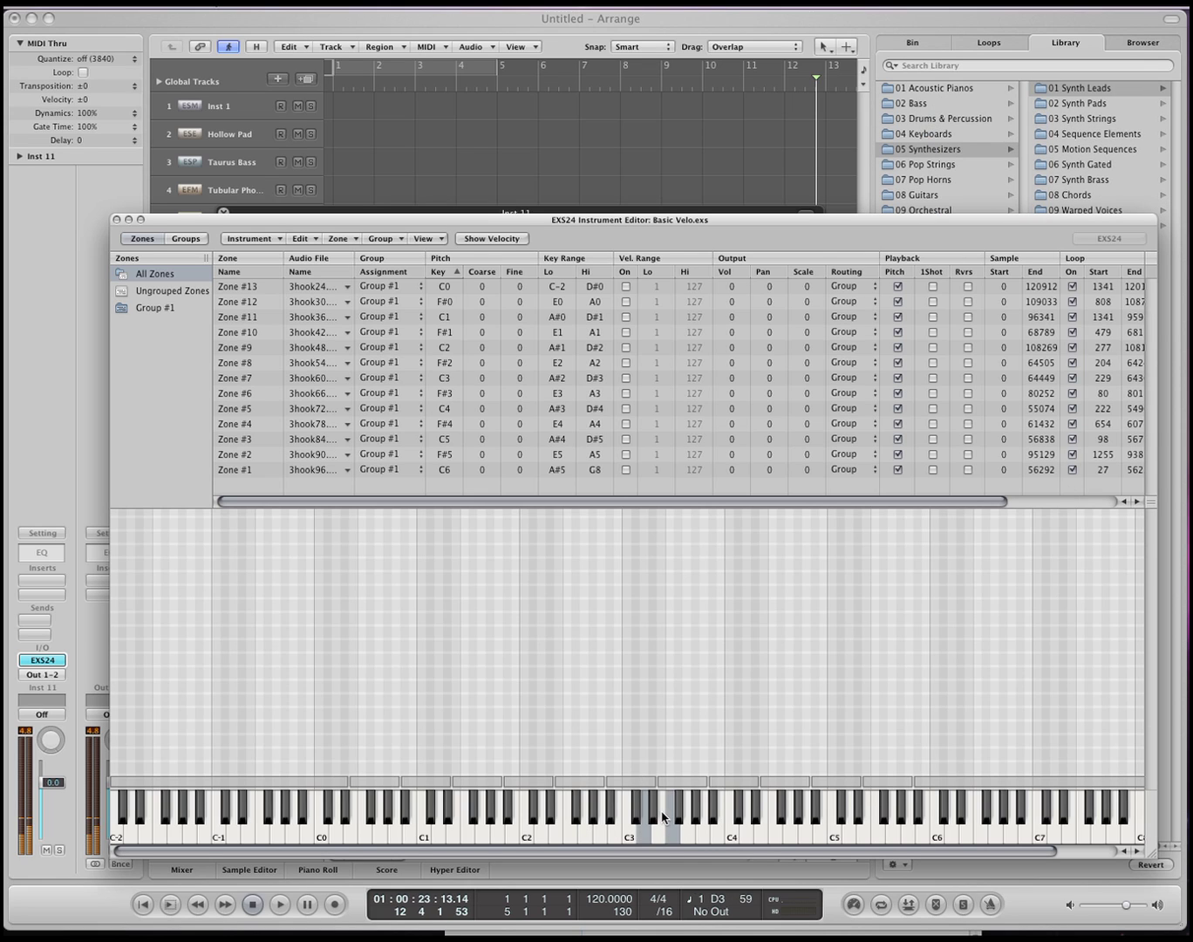
pyautogui.click(970, 88)
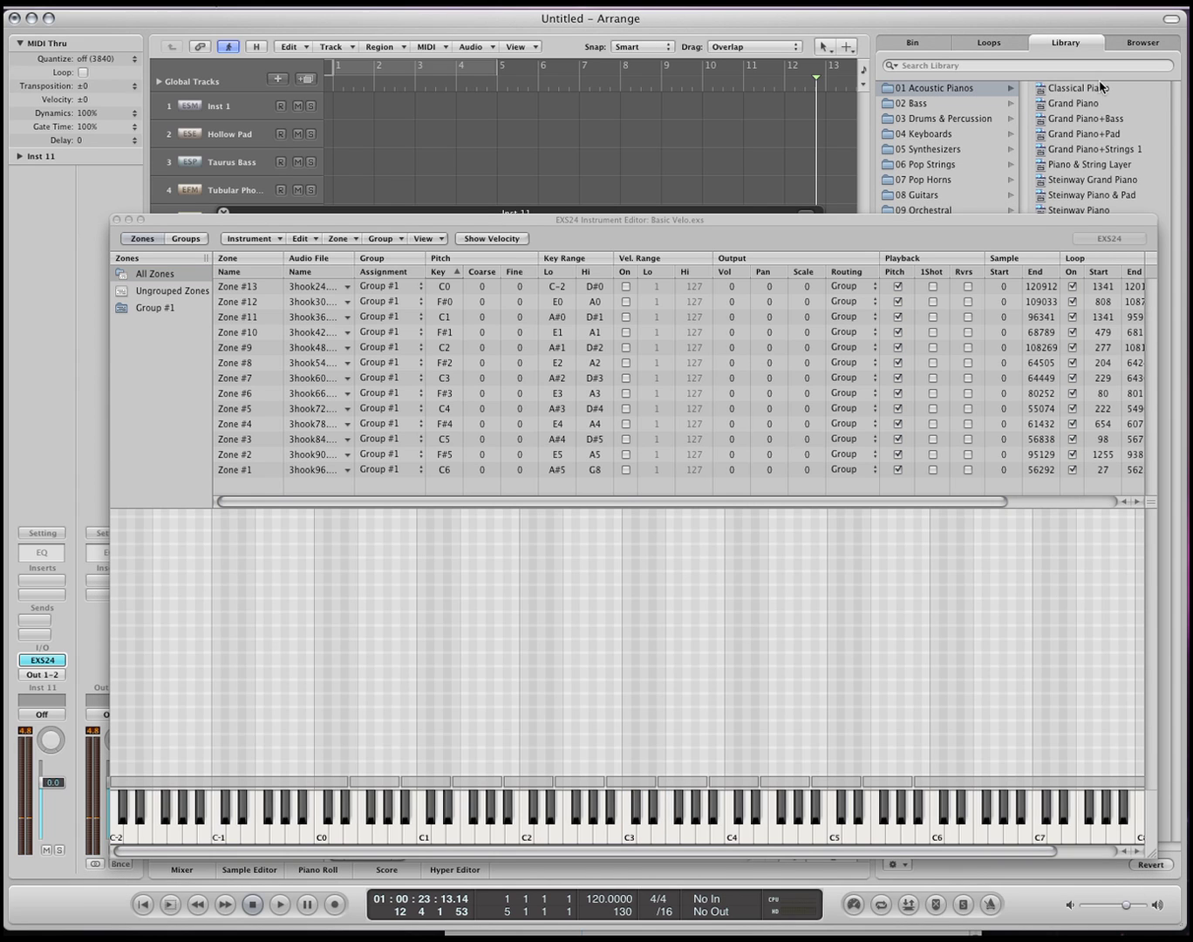
pyautogui.click(1103, 88)
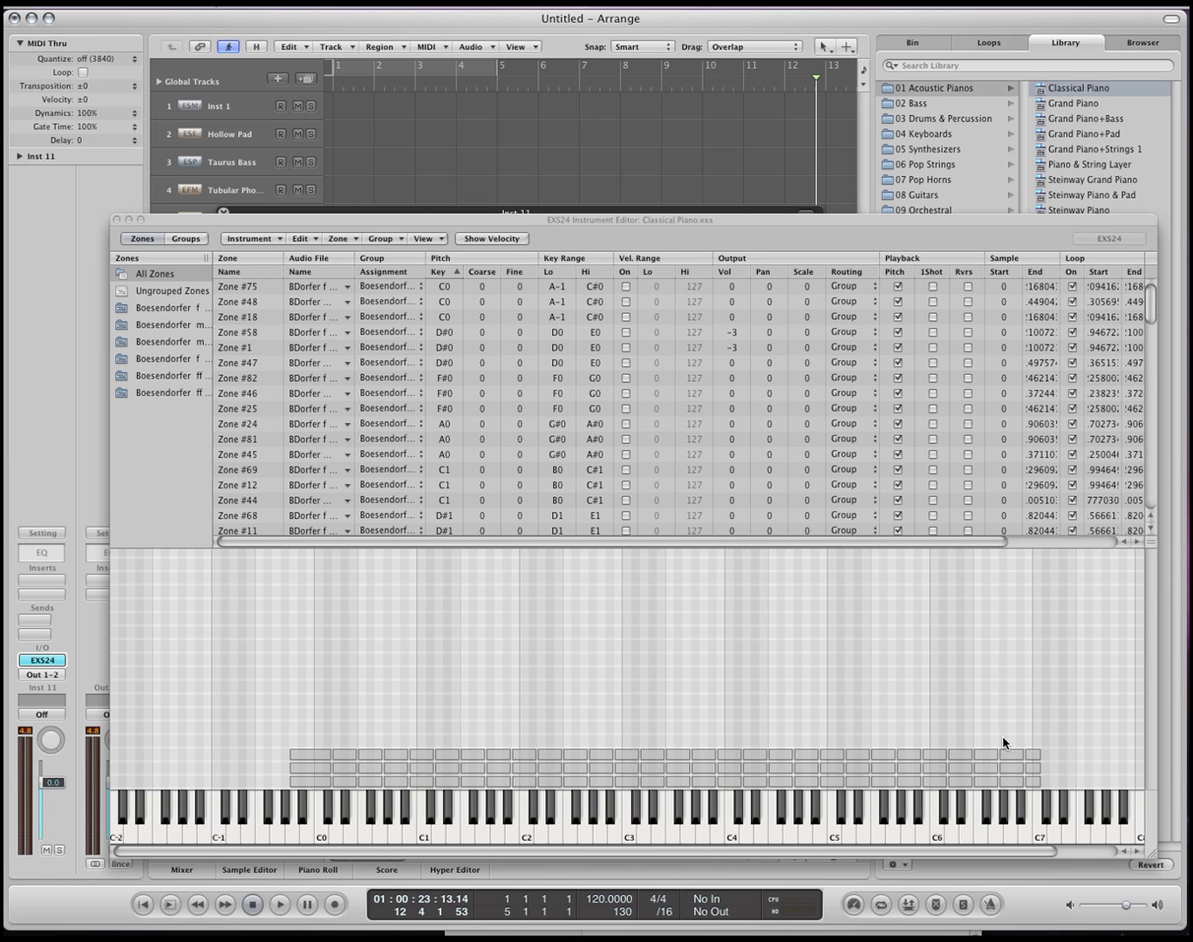
pyautogui.click(115, 220)
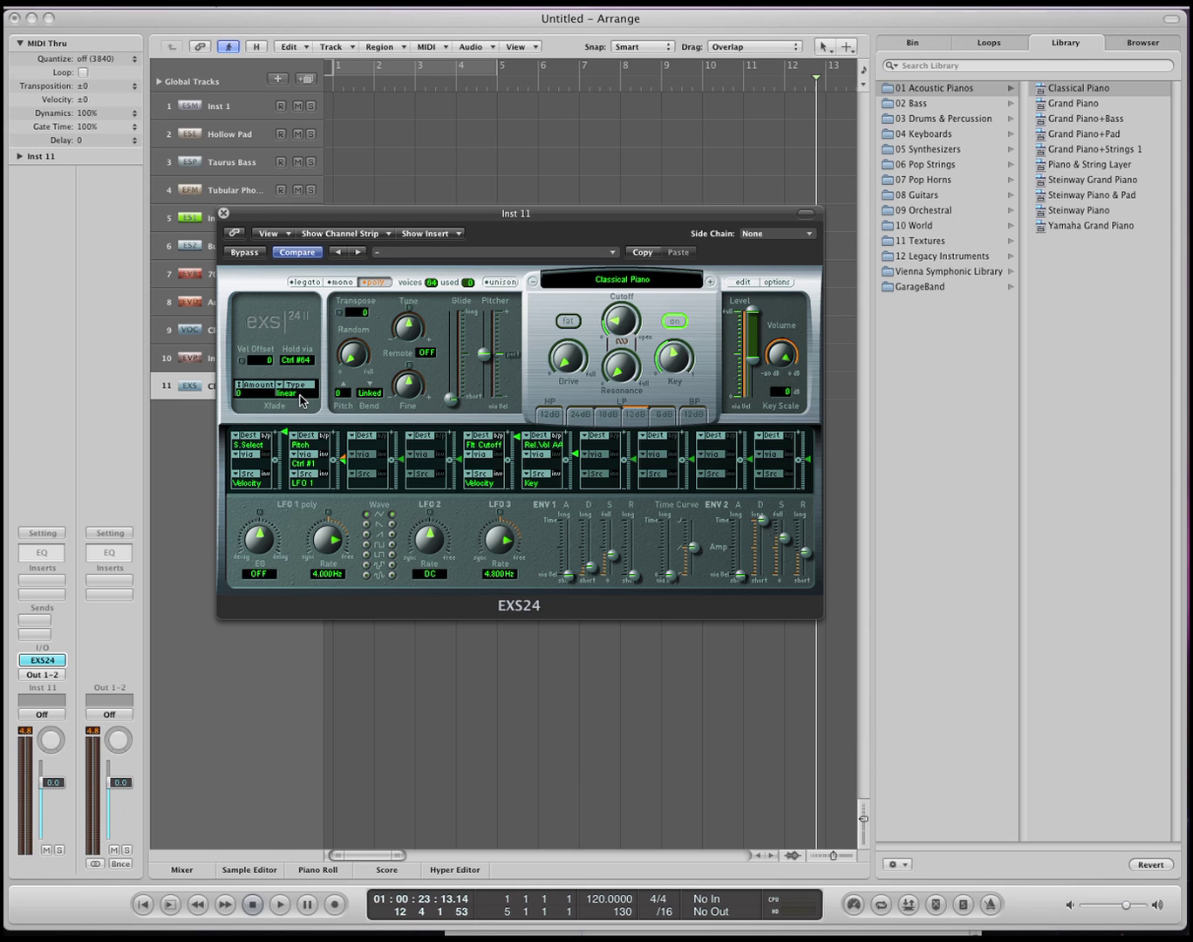
# Try the EXS24's Xfade amount setting and close the instrument window.
pyautogui.moveTo(241, 395)
pyautogui.mouseDown()
pyautogui.moveTo(247, 344)
pyautogui.moveTo(240, 373)
pyautogui.mouseUp()
pyautogui.moveTo(241, 374); pyautogui.dragTo(241, 394)
pyautogui.moveTo(598, 214); pyautogui.dragTo(602, 274)
pyautogui.press('super+w')
# Add another instrument track with a stereo External Instrument, view its window over the arrange area, and close it.
pyautogui.doubleClick(274, 449)
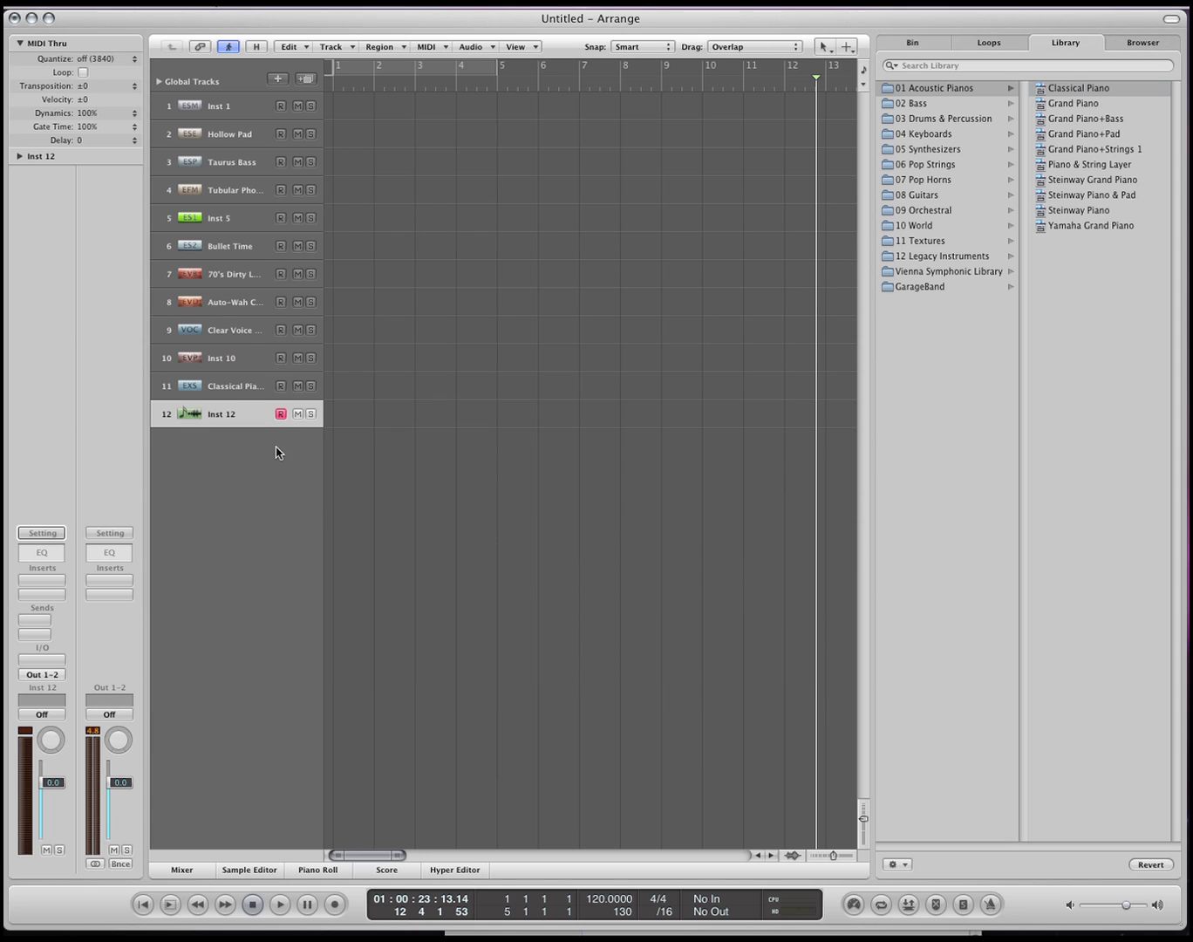
pyautogui.click(45, 660)
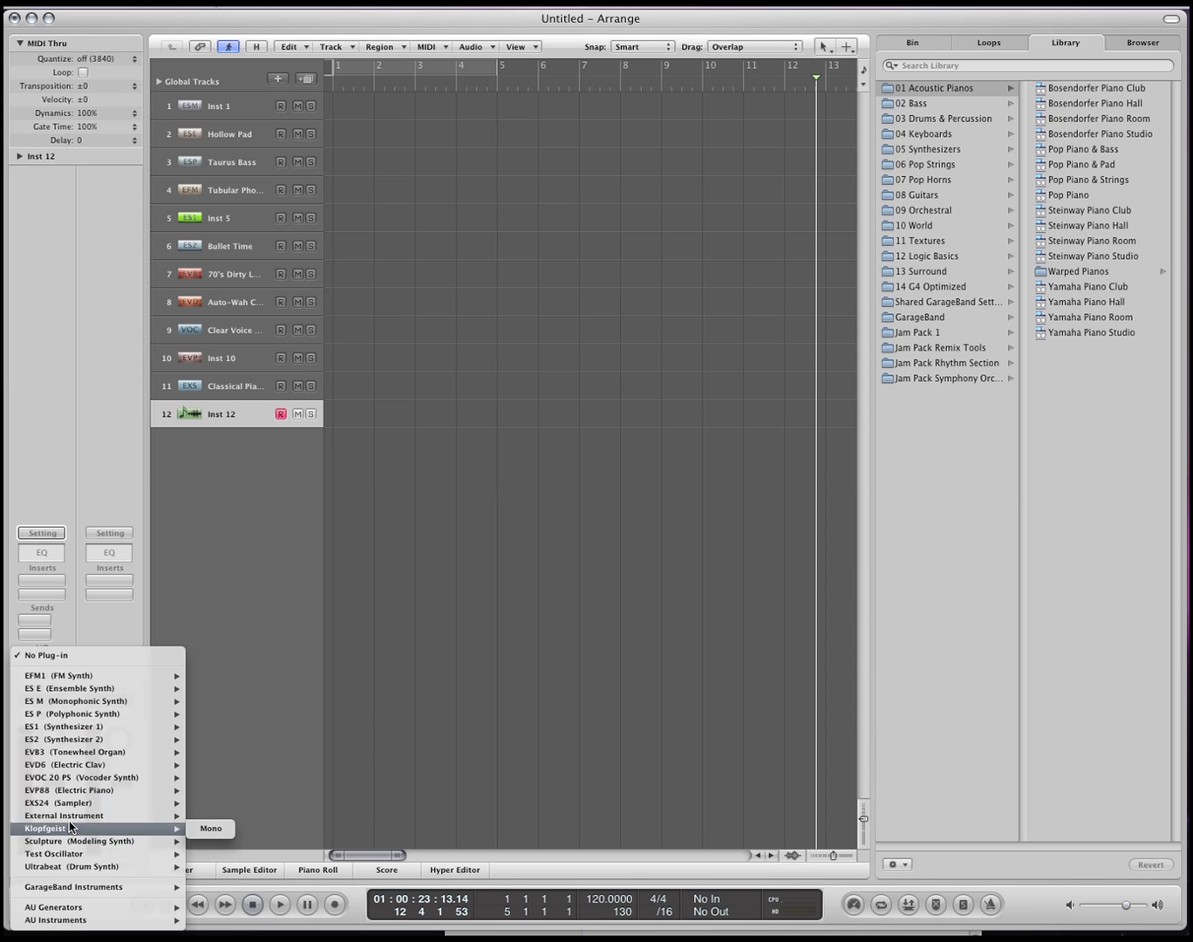
pyautogui.moveTo(73, 821)
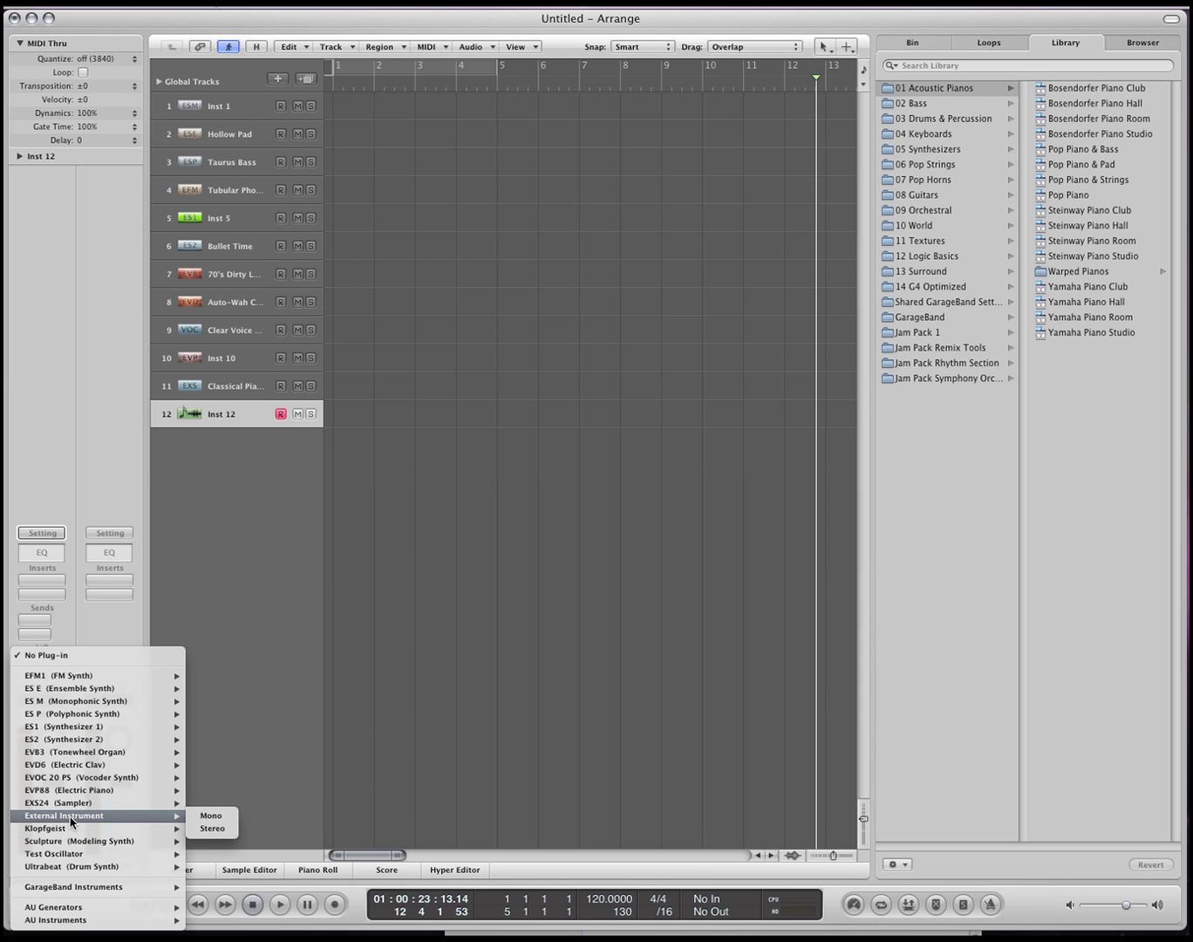
pyautogui.click(211, 828)
pyautogui.moveTo(275, 114); pyautogui.dragTo(557, 267)
pyautogui.press('super+w')
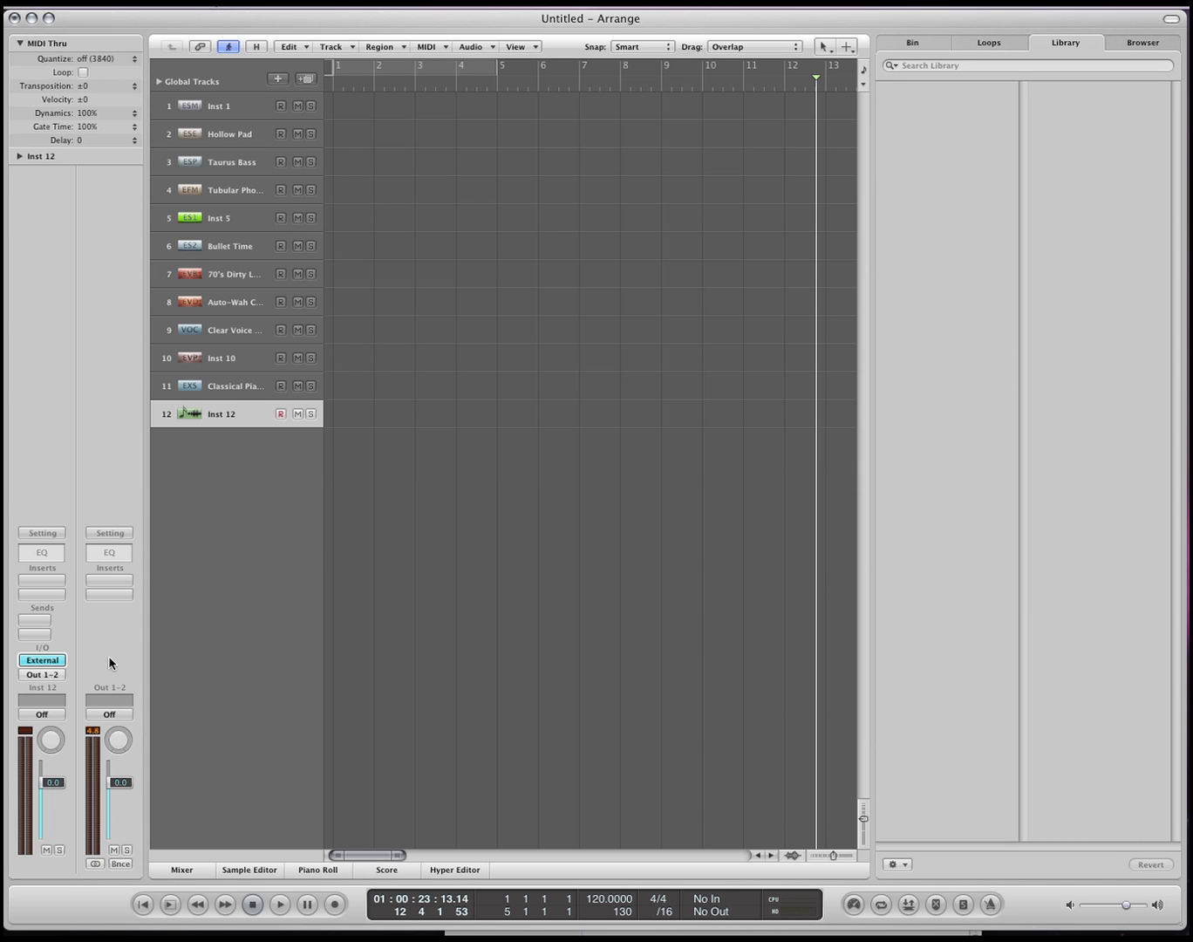
# Replace the External Instrument with a mono Klopfgeist, and set its tune to -34 semitones and tonality to 1.00.
pyautogui.click(50, 661)
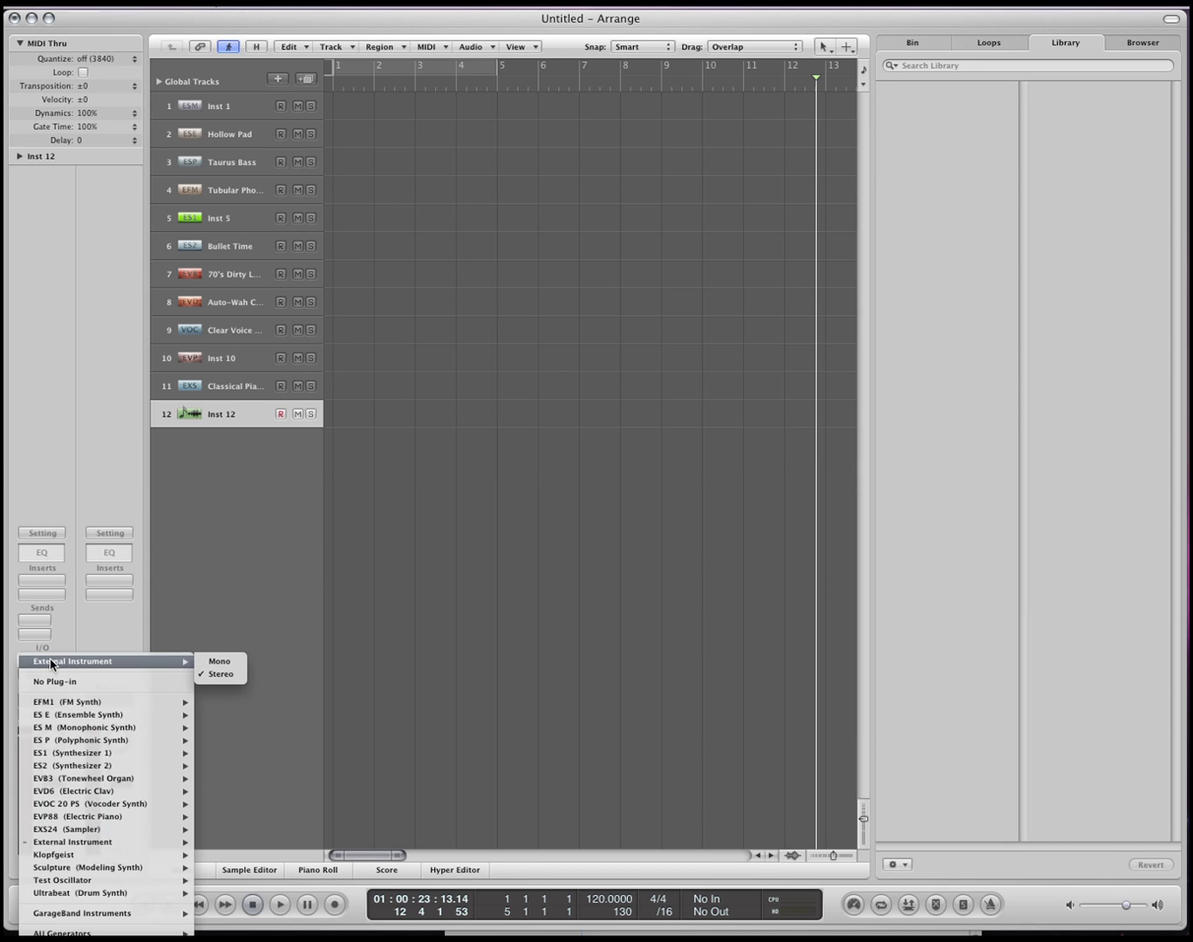
pyautogui.moveTo(60, 860)
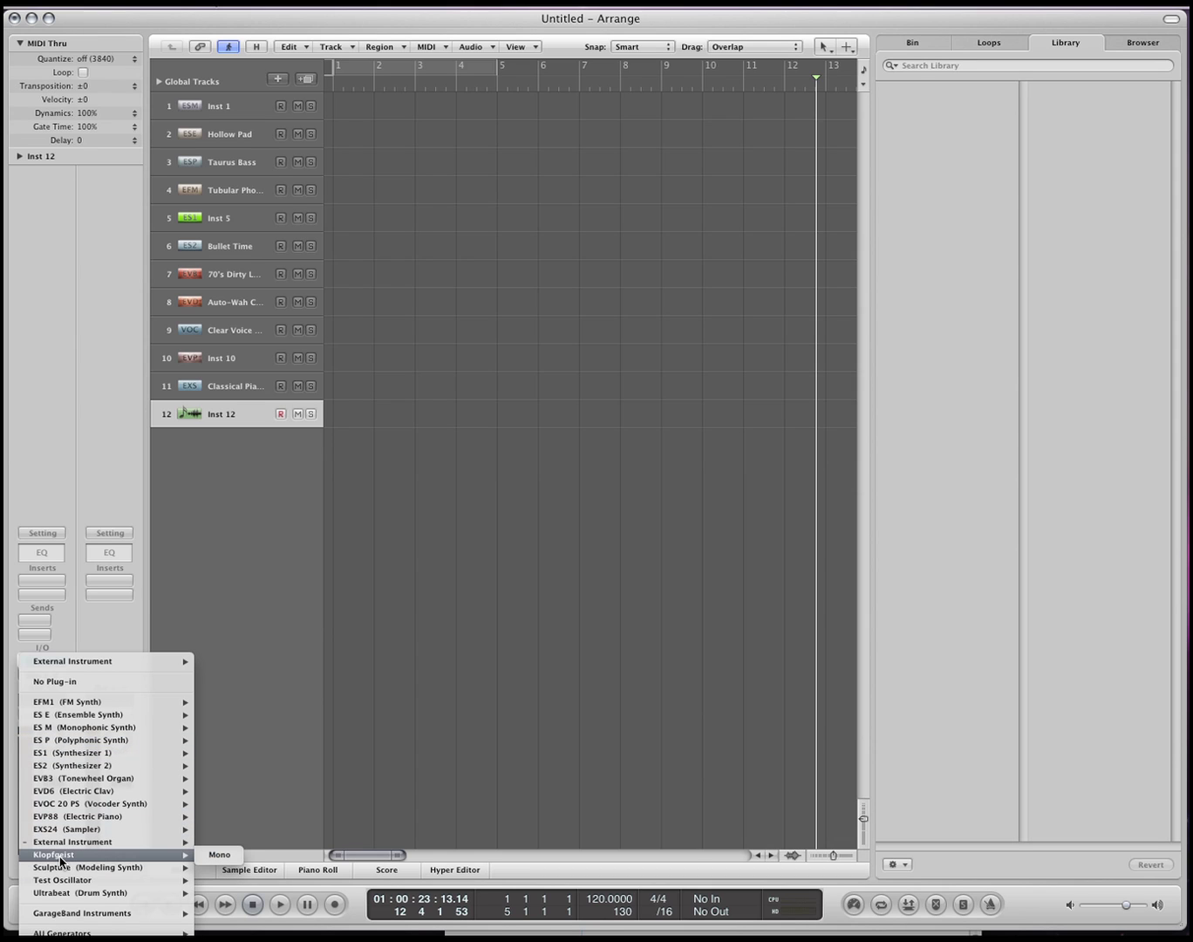
pyautogui.click(219, 855)
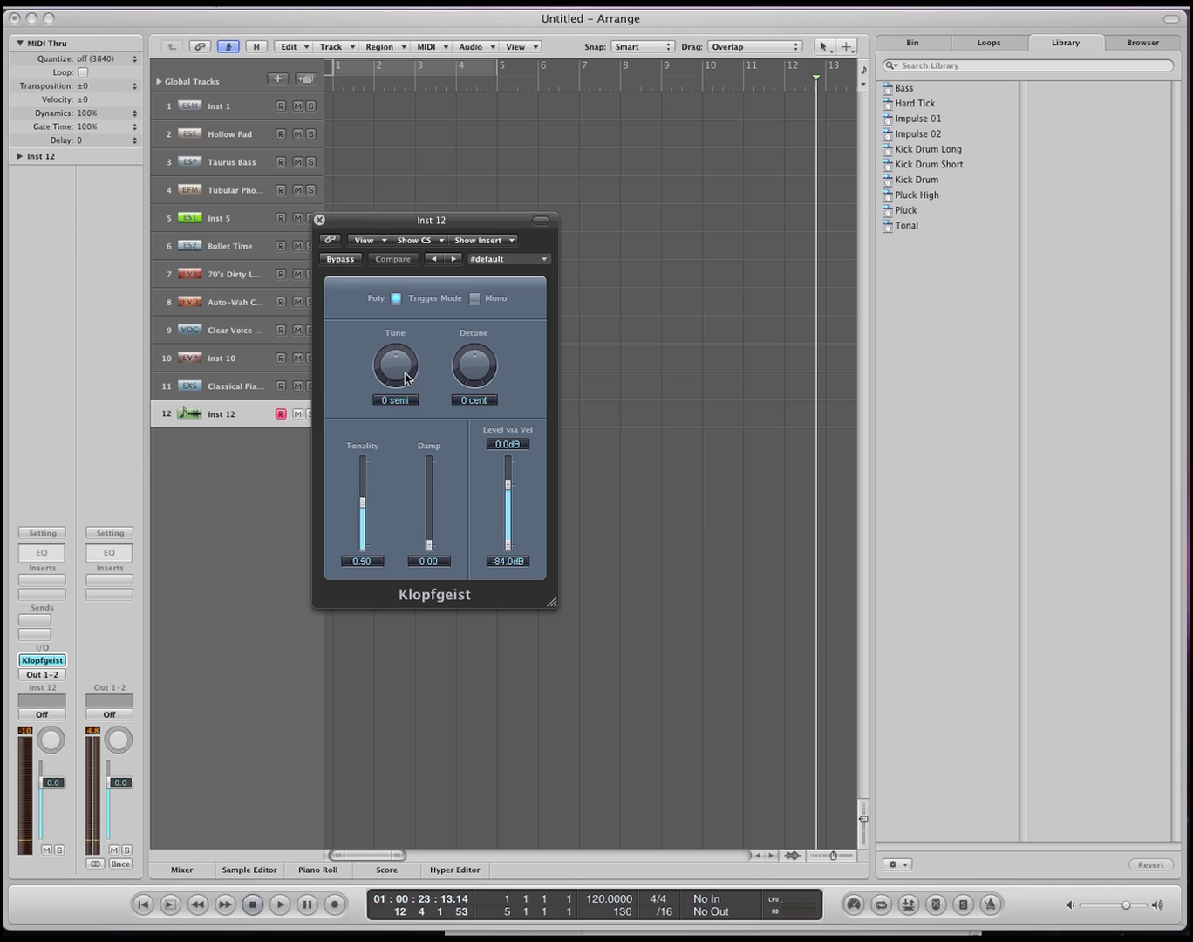
pyautogui.moveTo(400, 374); pyautogui.dragTo(393, 447)
pyautogui.moveTo(362, 503); pyautogui.dragTo(361, 458)
pyautogui.moveTo(399, 370)
pyautogui.mouseDown()
pyautogui.moveTo(391, 253)
pyautogui.moveTo(392, 351)
pyautogui.mouseUp()
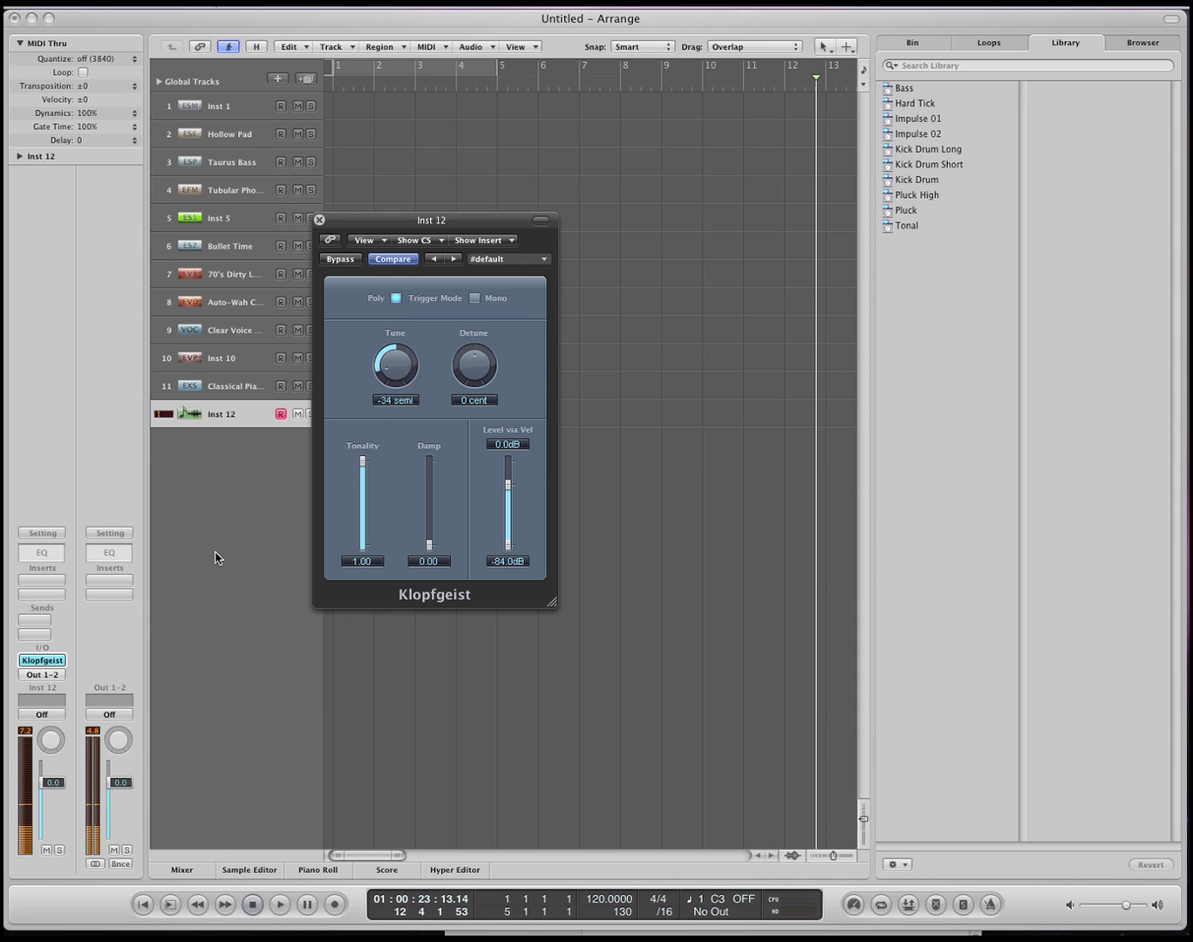
# Replace Klopfgeist with the Test Oscillator, lower its sine wave frequency to 63.090 Hz, and bypass it.
pyautogui.click(46, 663)
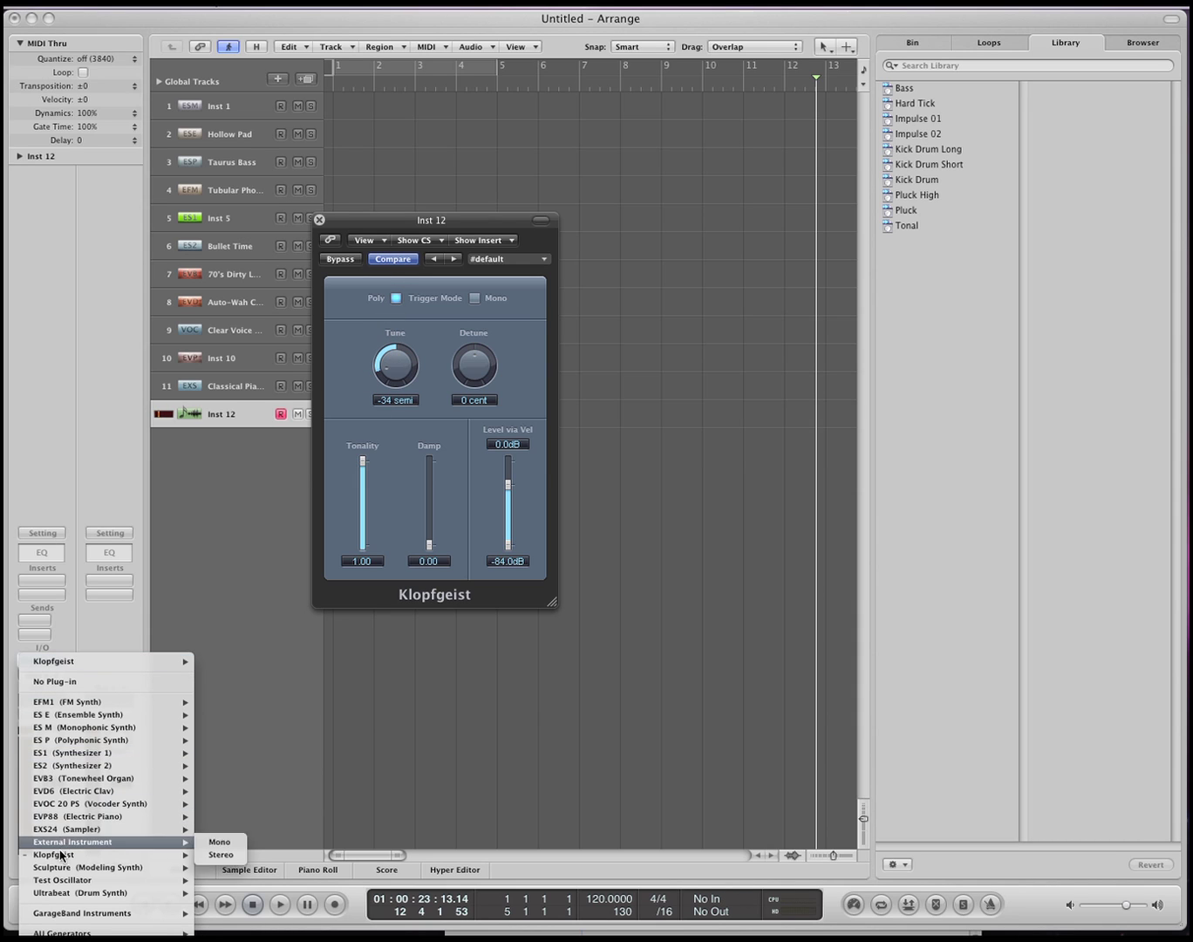
pyautogui.moveTo(60, 881)
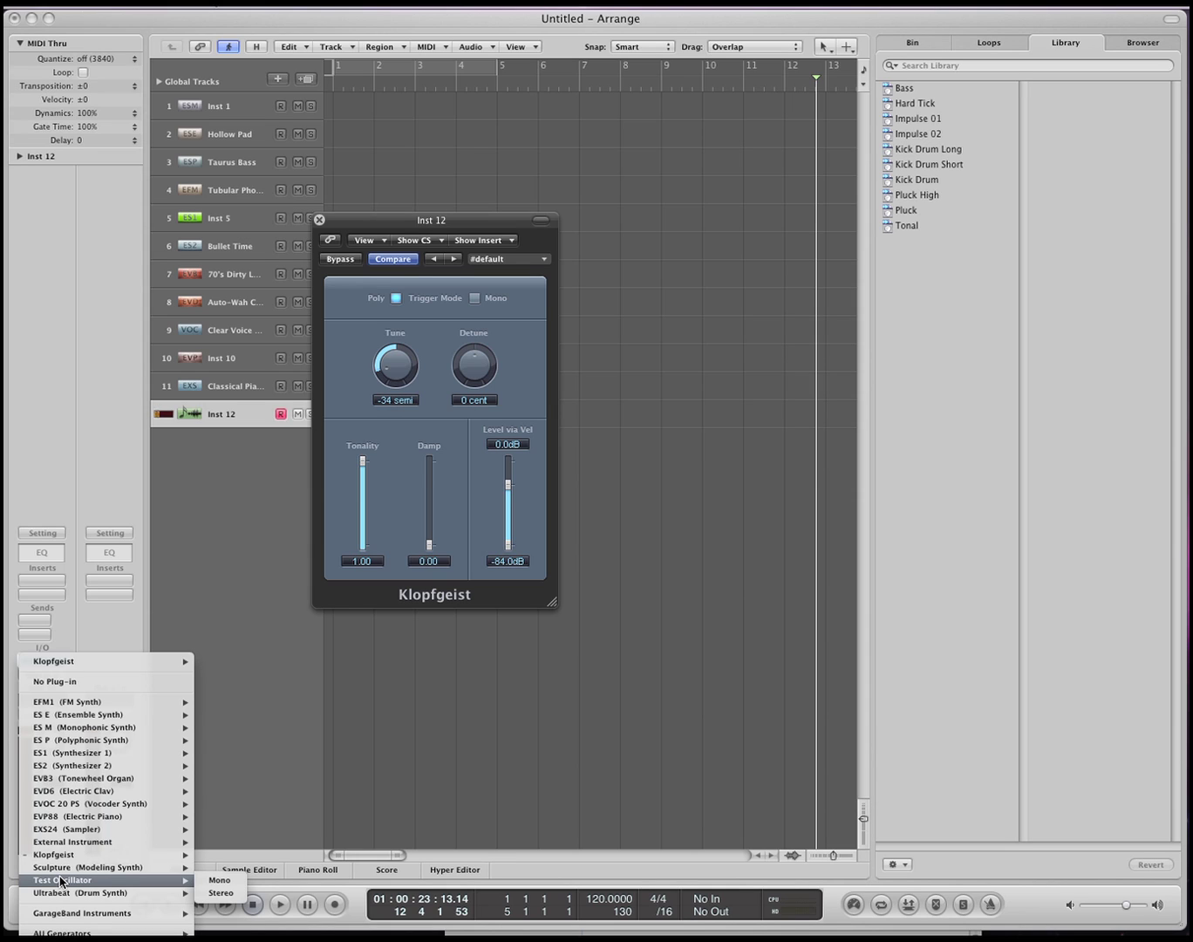
pyautogui.click(61, 881)
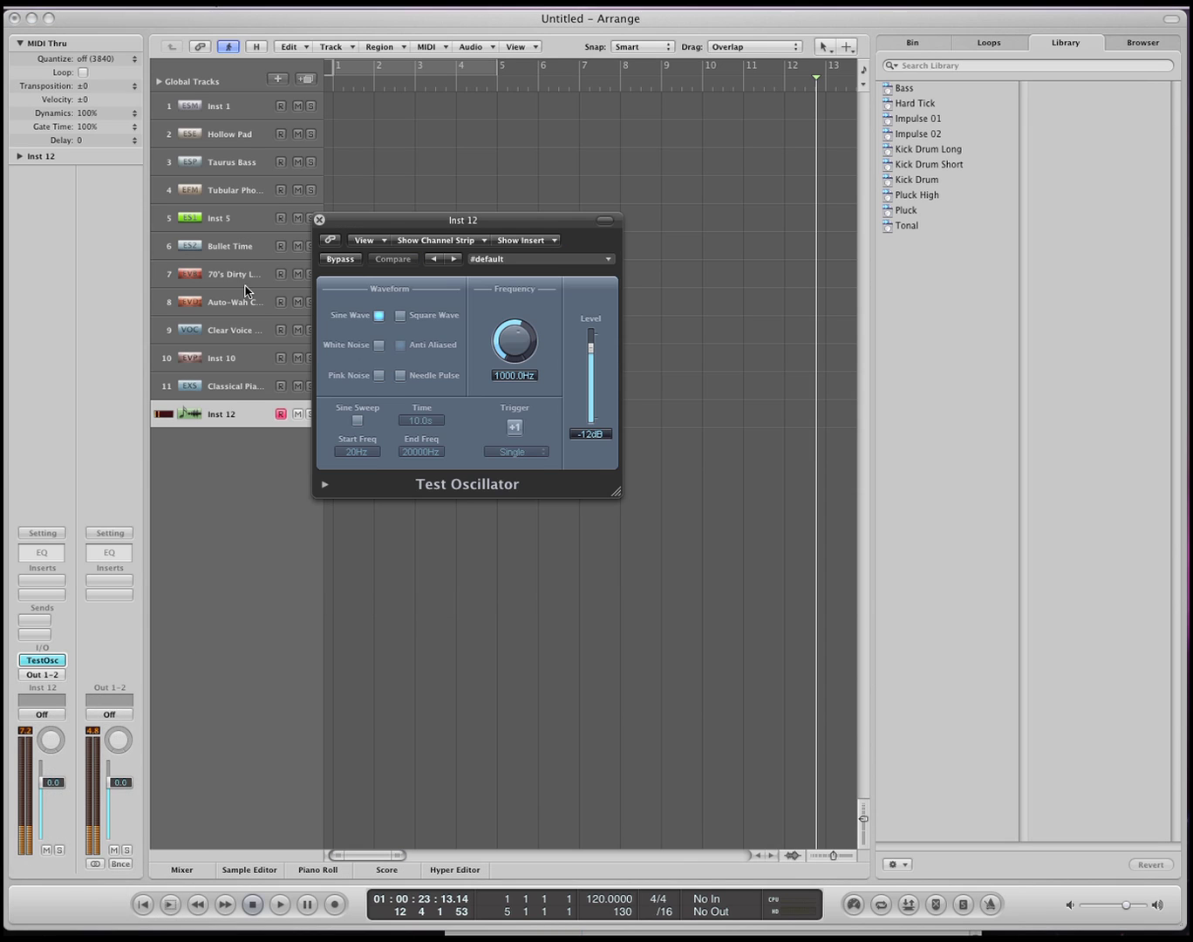
pyautogui.moveTo(500, 337); pyautogui.dragTo(515, 394)
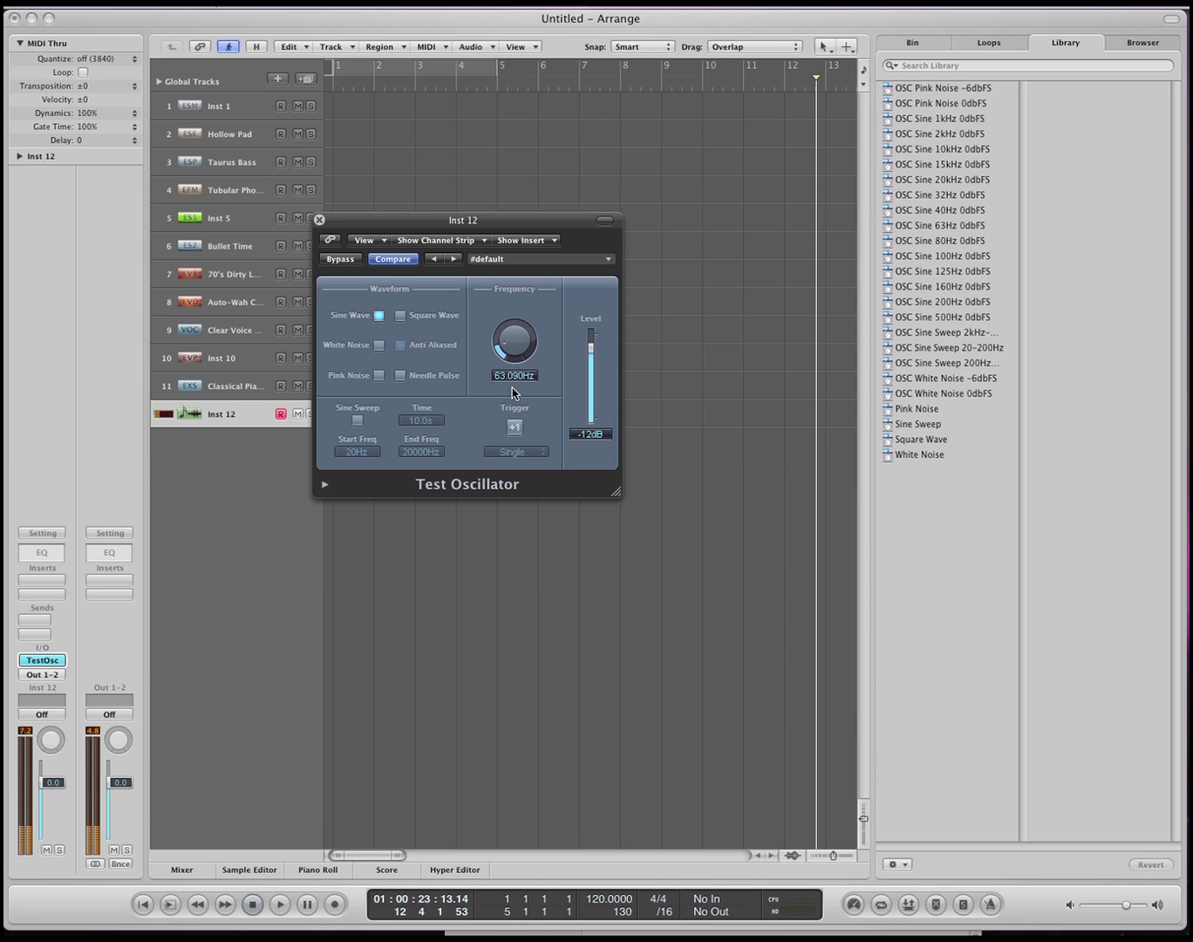
pyautogui.click(331, 260)
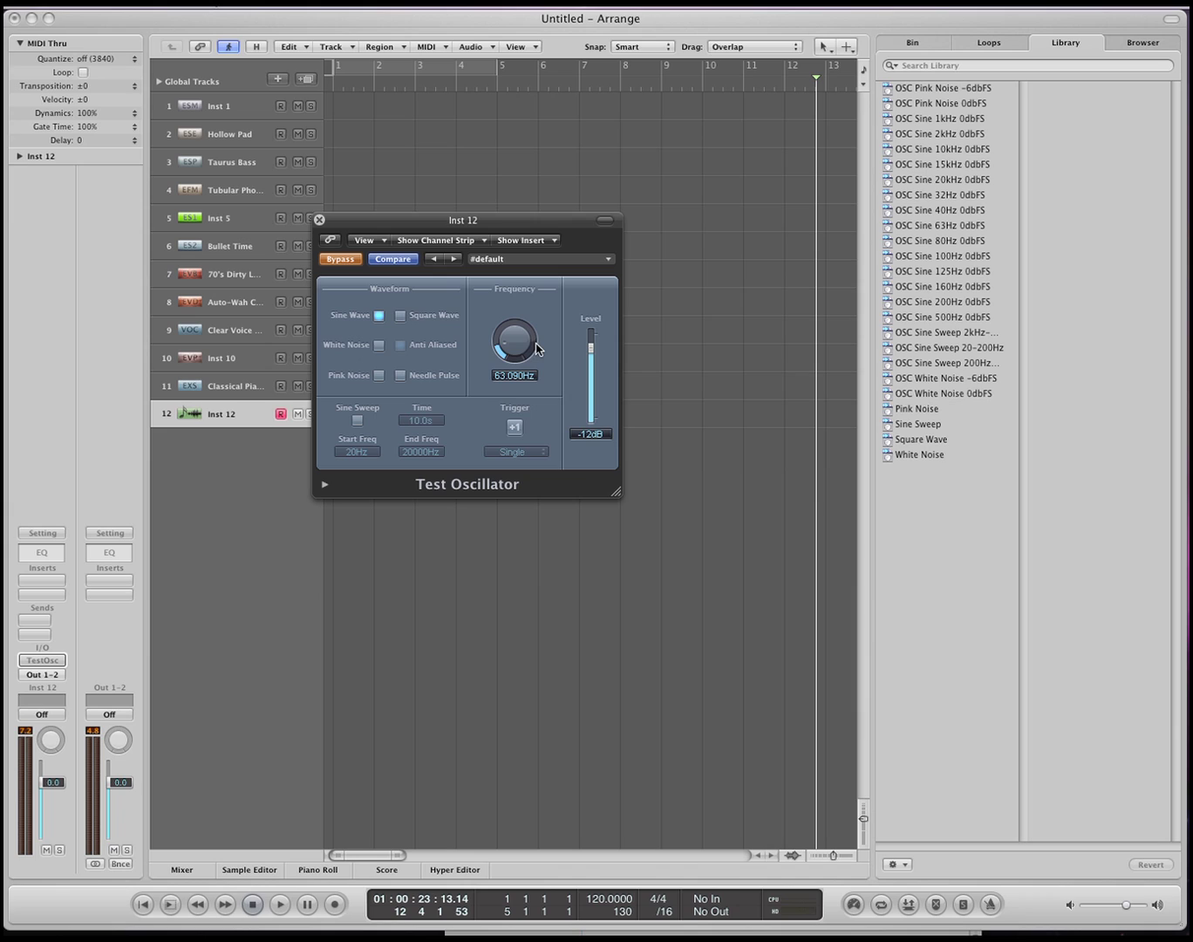
# Try the Test Oscillator's square wave at a higher frequency and bypass the instrument again.
pyautogui.click(398, 316)
pyautogui.click(357, 262)
pyautogui.moveTo(515, 346)
pyautogui.mouseDown()
pyautogui.moveTo(504, 254)
pyautogui.moveTo(516, 321)
pyautogui.mouseUp()
pyautogui.click(338, 260)
# Try white noise and switch the Test Oscillator to pink noise, leaving it bypassed with the frequency at 416.80 Hz.
pyautogui.click(379, 345)
pyautogui.click(340, 260)
pyautogui.moveTo(529, 347); pyautogui.dragTo(509, 326)
pyautogui.click(378, 374)
pyautogui.click(351, 259)
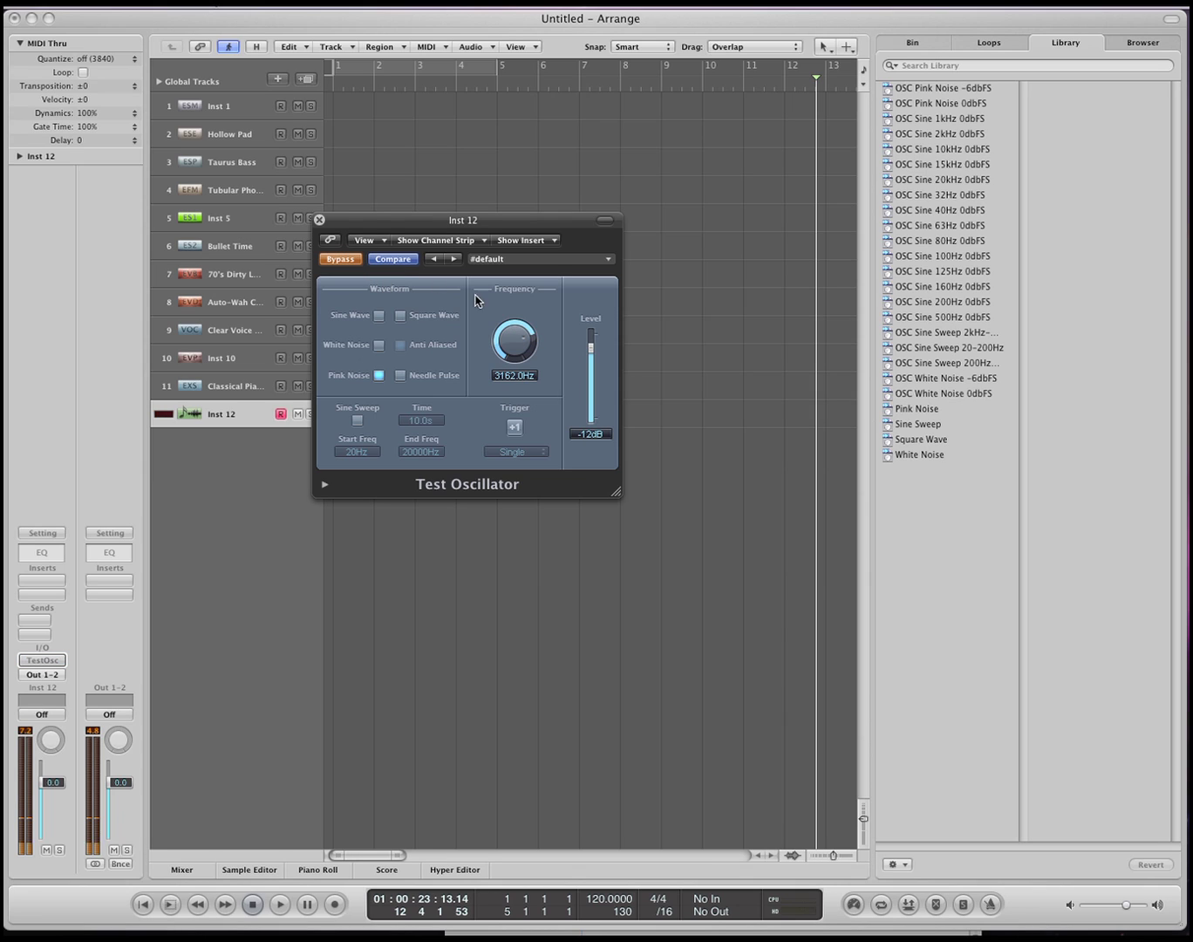
pyautogui.moveTo(510, 321); pyautogui.dragTo(510, 384)
# Switch to the web browser and compare the white, pink, brown, blue, violet and grey noise spectra in Wikipedia's Colors of noise article.
pyautogui.press('super+Tab')
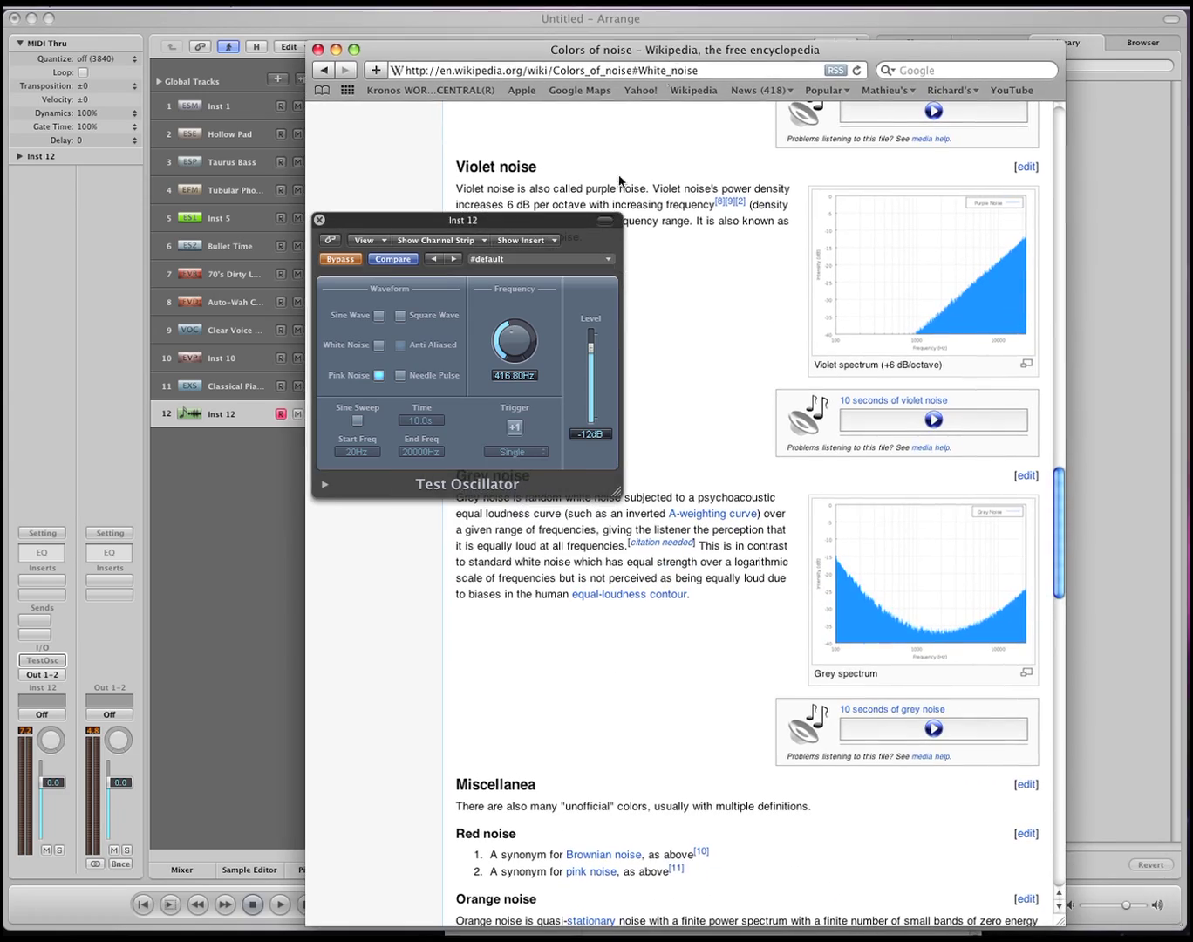
pyautogui.scroll(15, 695, 322)
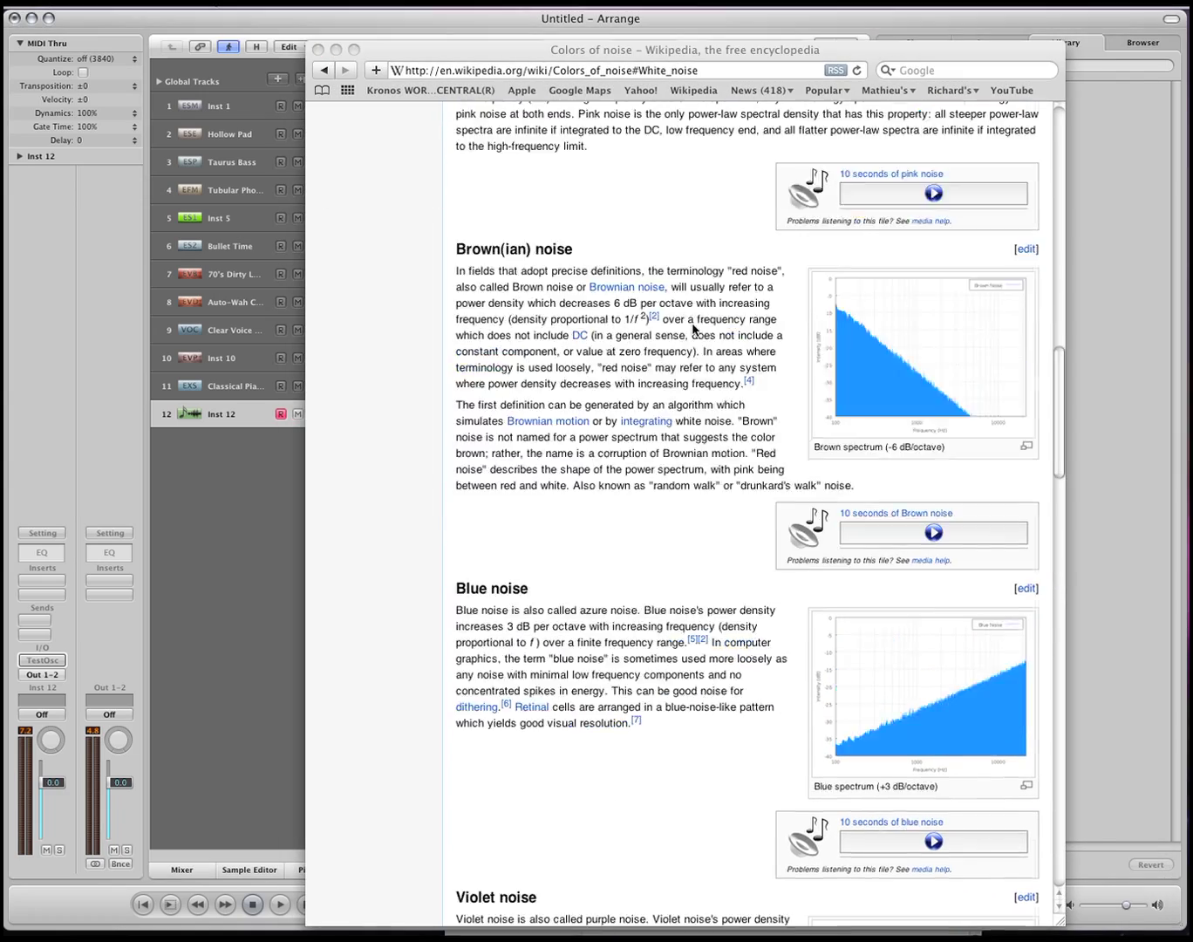
pyautogui.scroll(10, 694, 326)
pyautogui.scroll(-7, 693, 325)
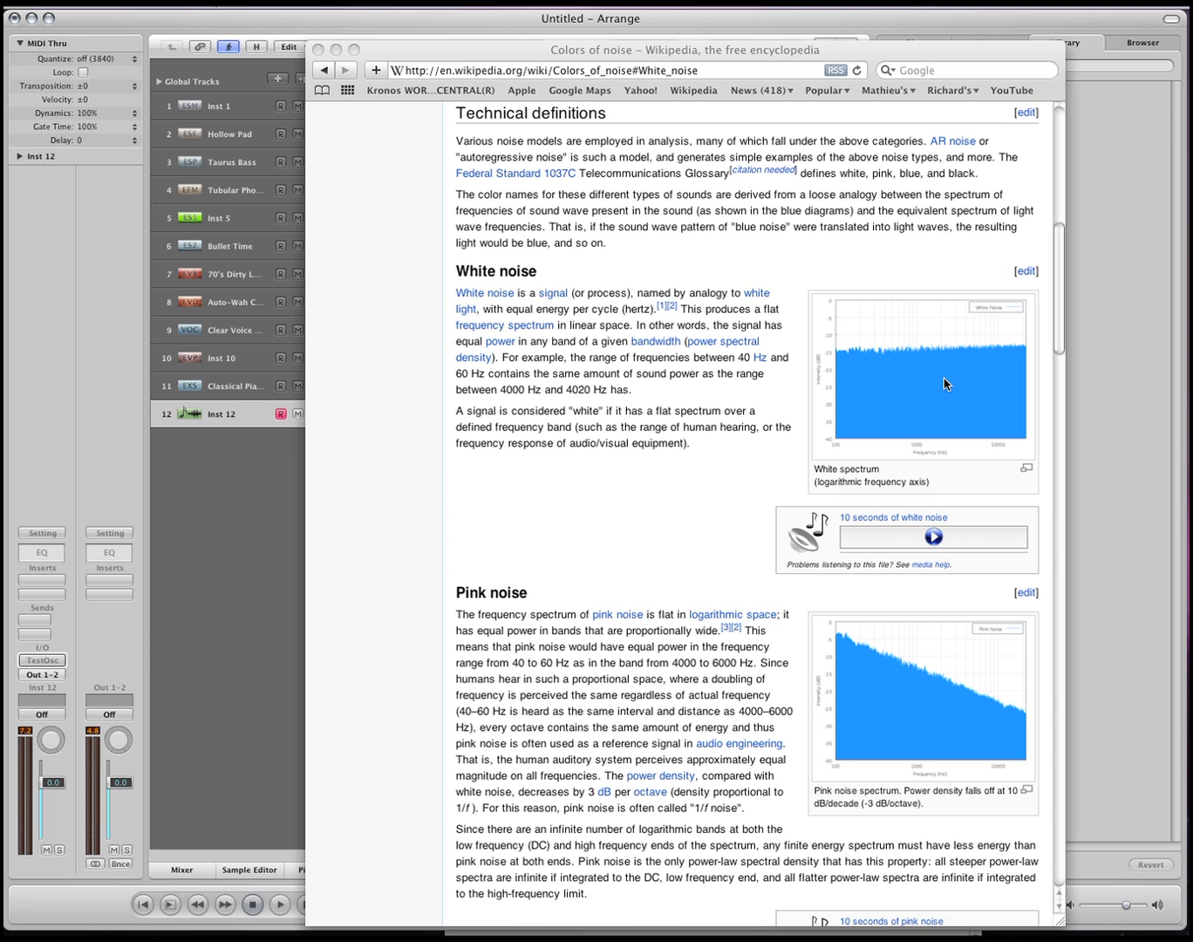
pyautogui.scroll(-6, 942, 384)
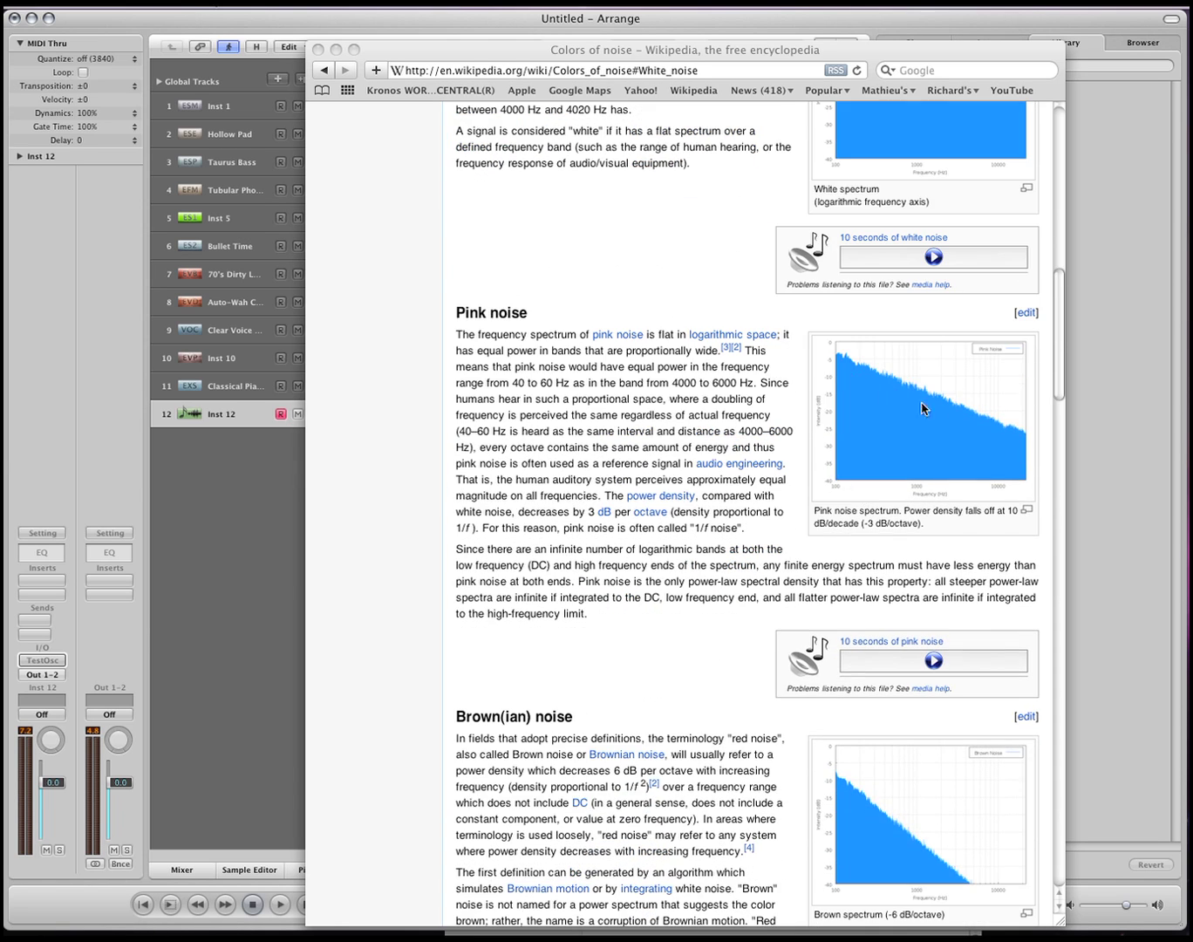
pyautogui.scroll(-7, 806, 565)
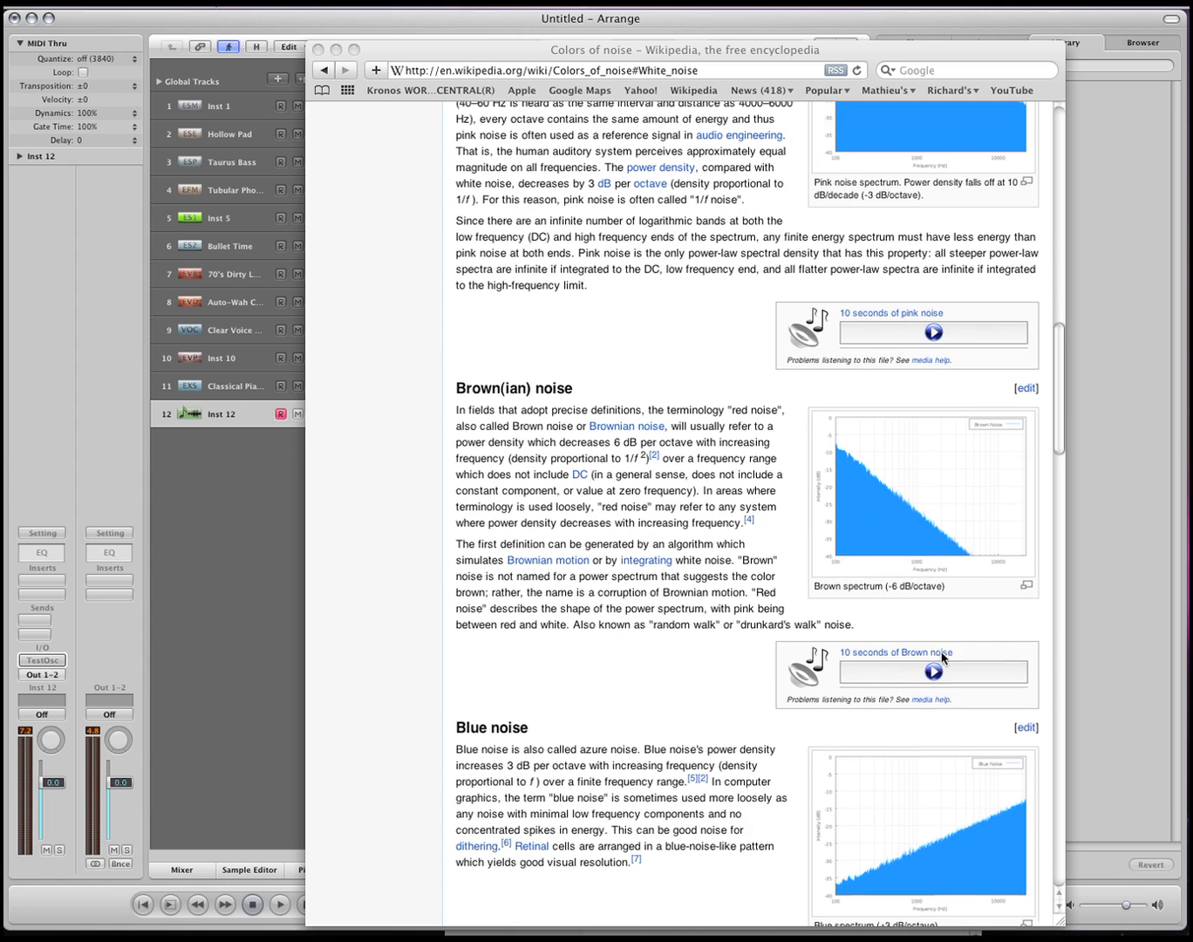
pyautogui.scroll(-6, 945, 660)
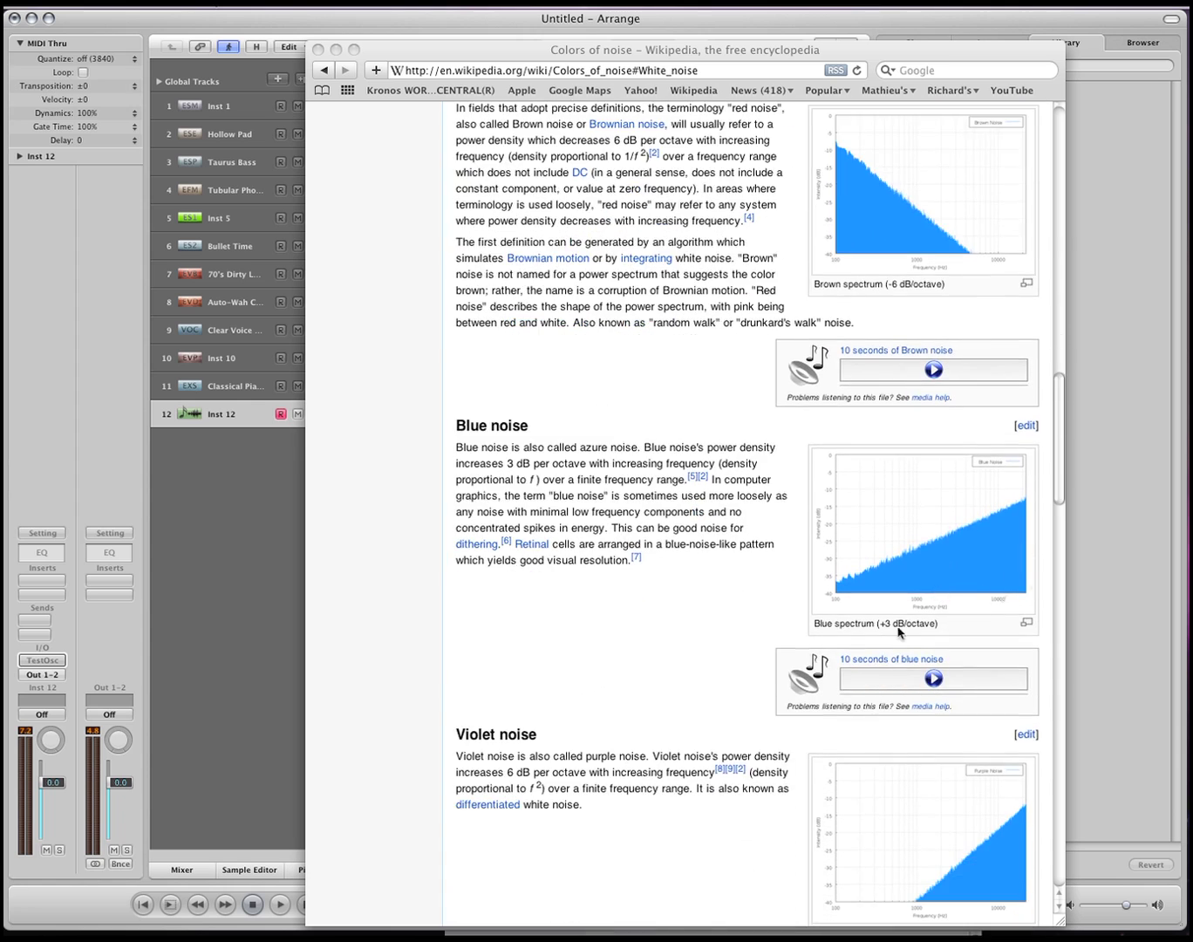
pyautogui.scroll(-7, 928, 614)
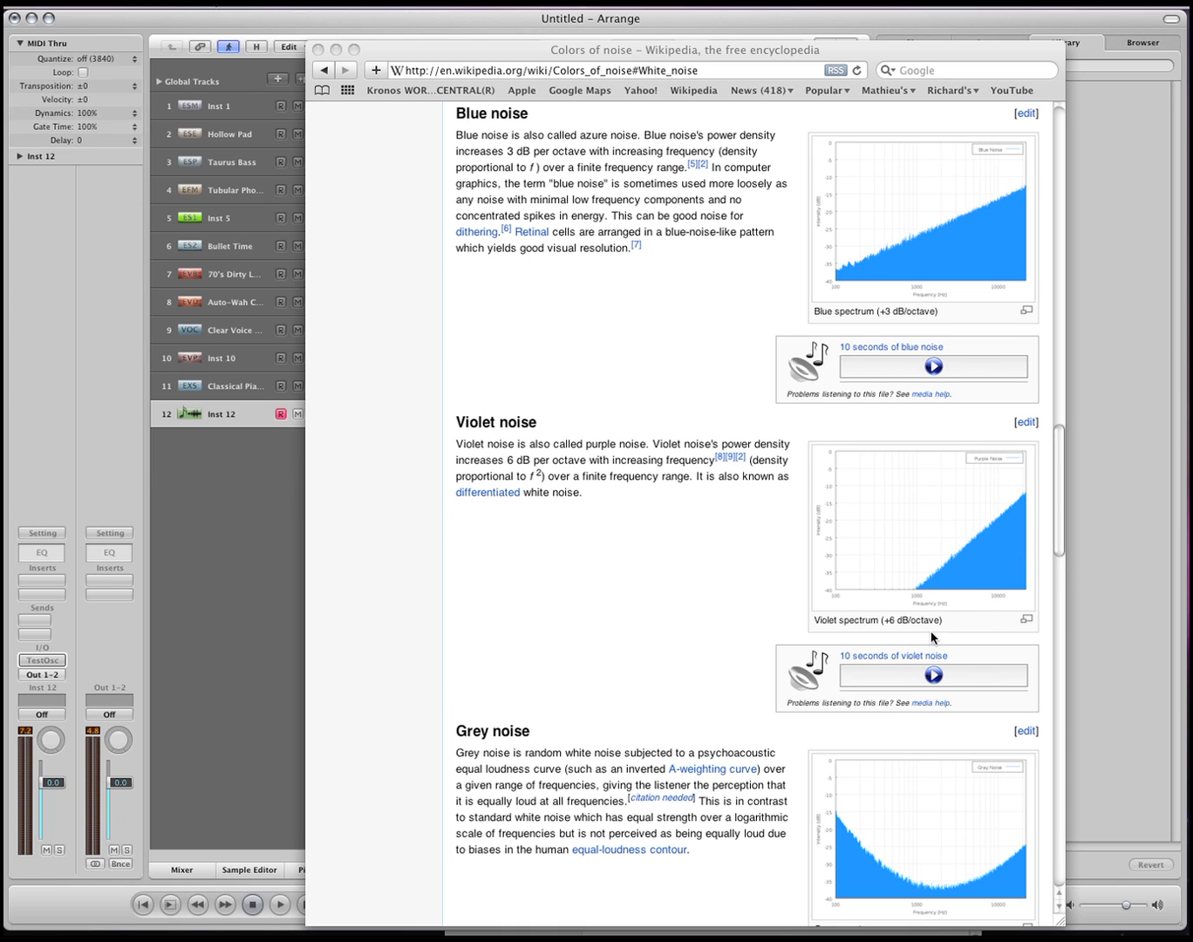
pyautogui.scroll(-2, 986, 609)
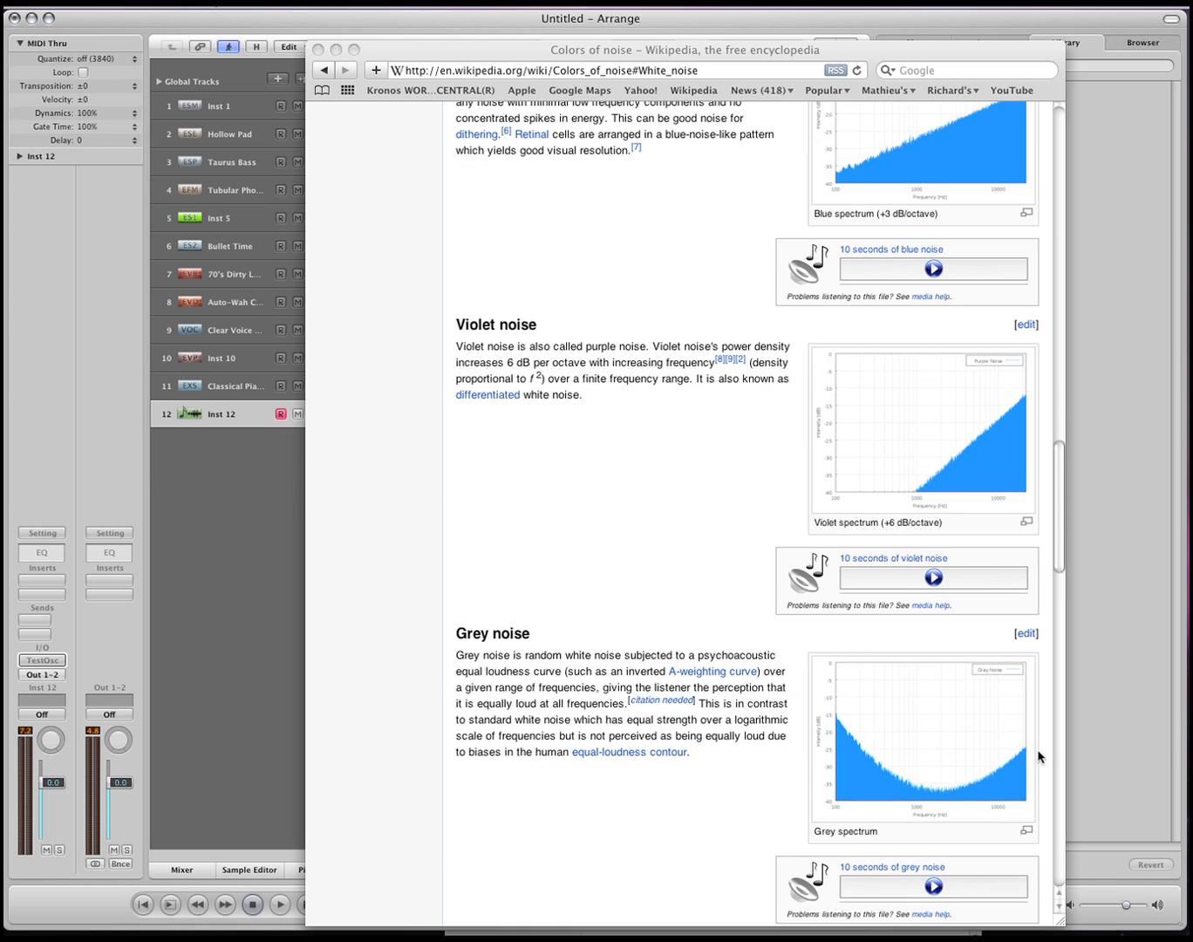
pyautogui.click(654, 540)
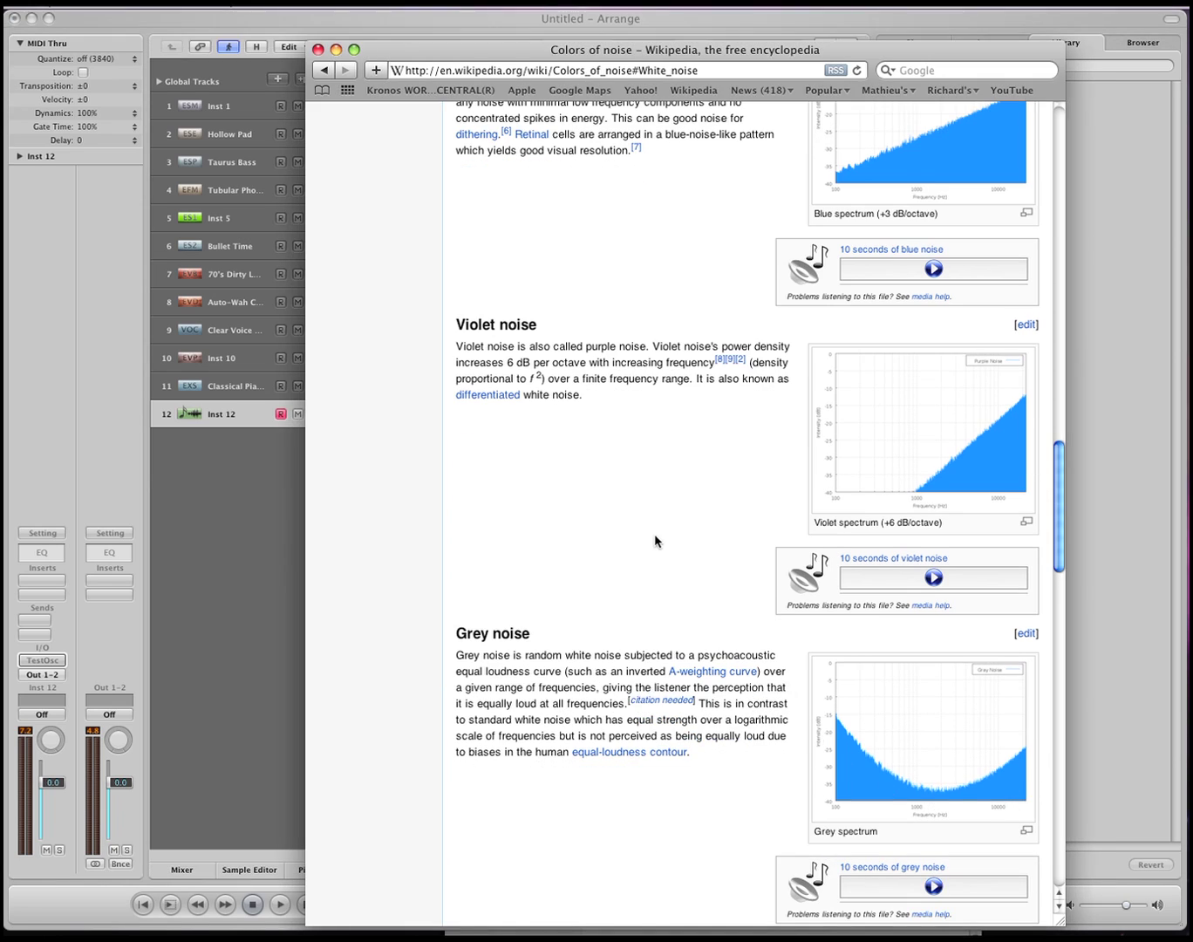
pyautogui.scroll(20, 853, 522)
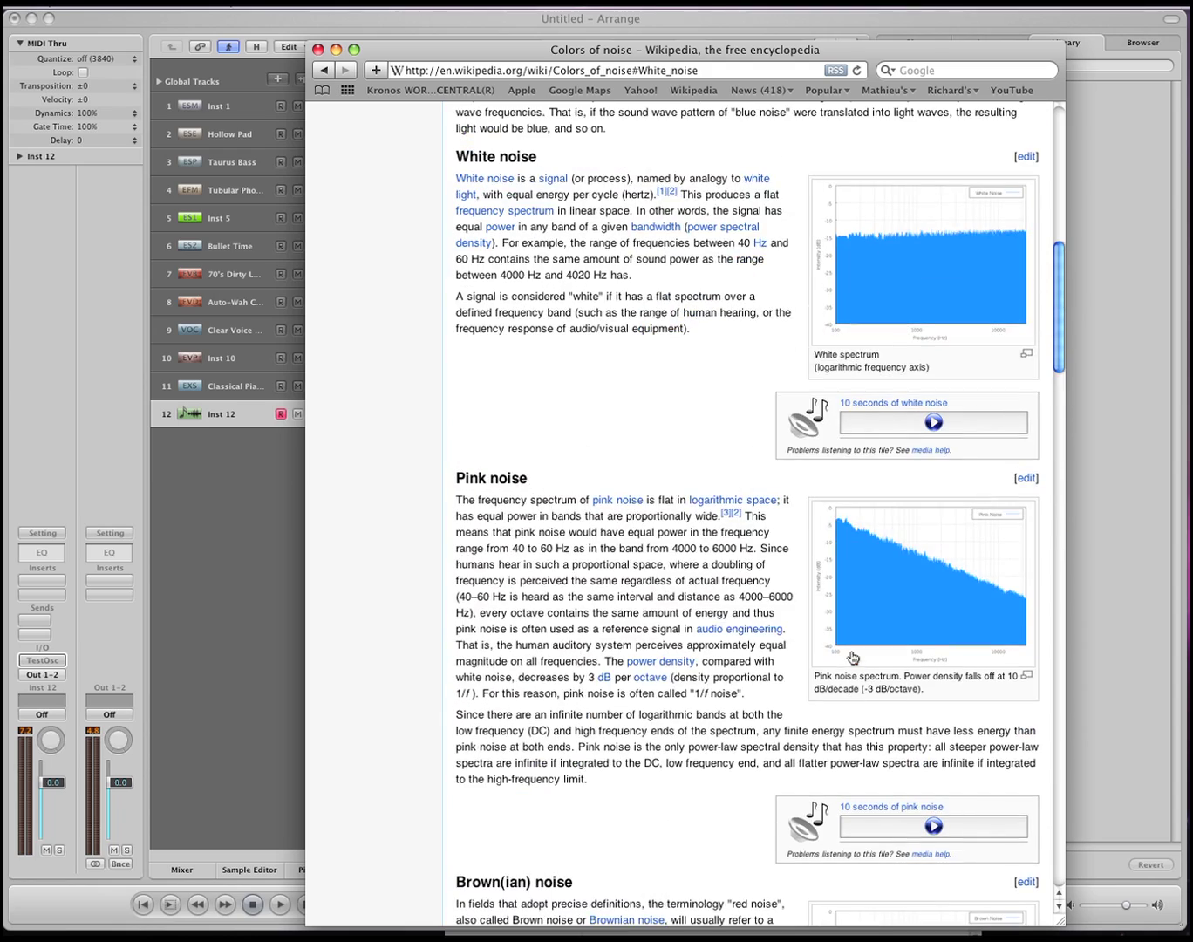